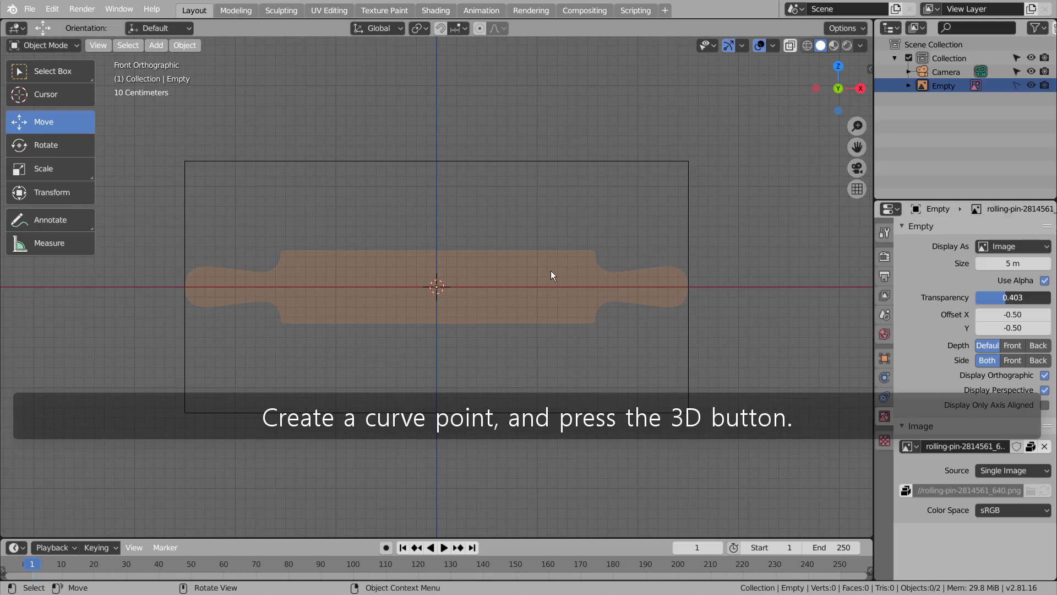
Add a single-point Bezier curve (Curve > Point) at the rolling pin's centre.
click(447, 329)
key(shift+a)
mouse_move(443, 325)
mouse_move(436, 207)
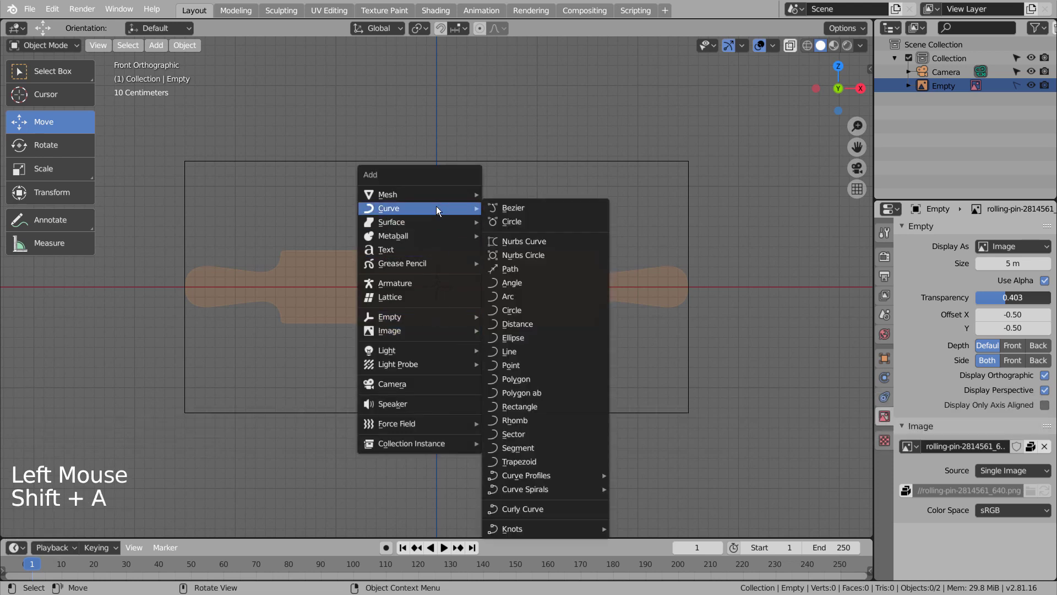
click(546, 363)
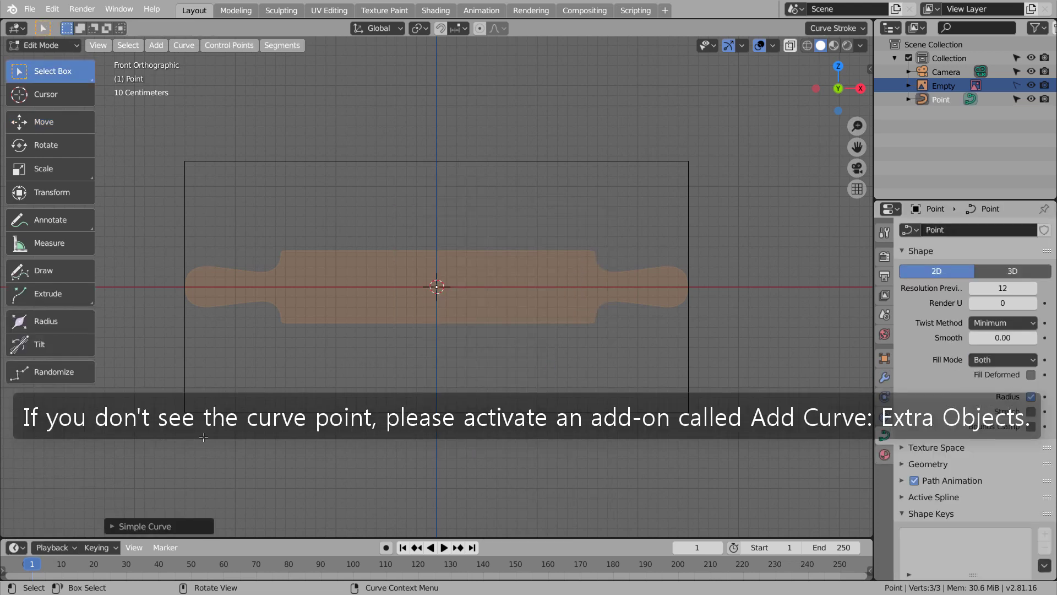
Make the Simple Curve 3D, confirm overlay normals are off, and pick the Move tool.
click(172, 529)
click(245, 312)
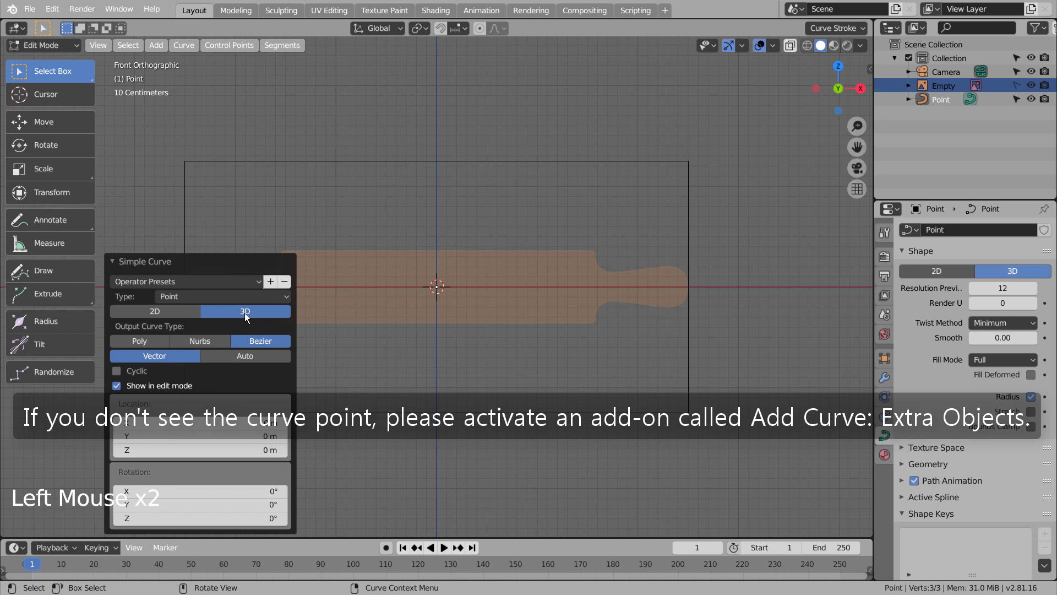
click(775, 43)
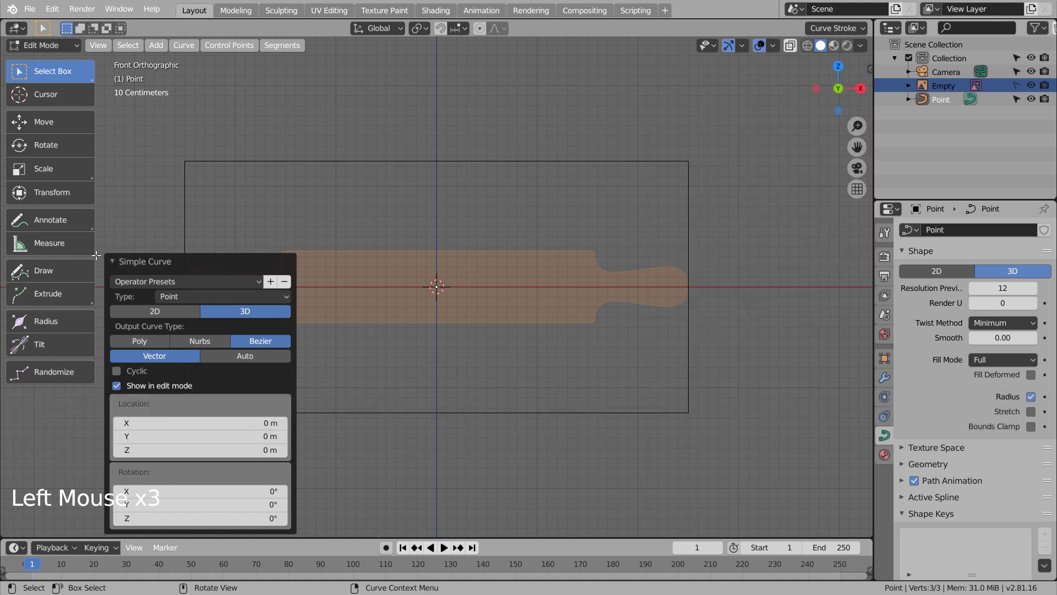
click(49, 122)
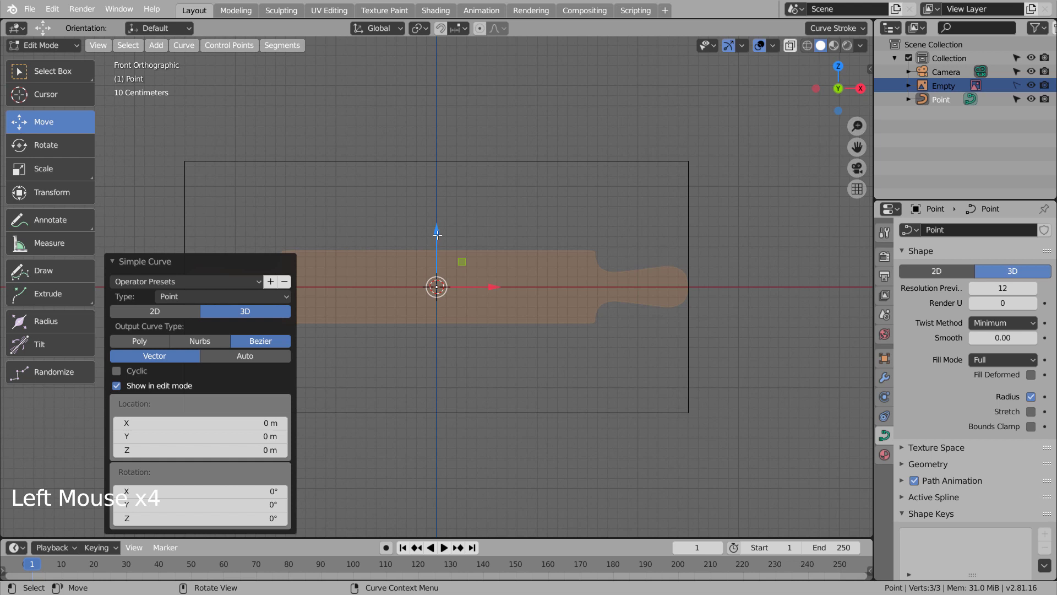
Lower the point to the pin's bottom edge and extrude points to the handle start.
drag(437, 234, 434, 271)
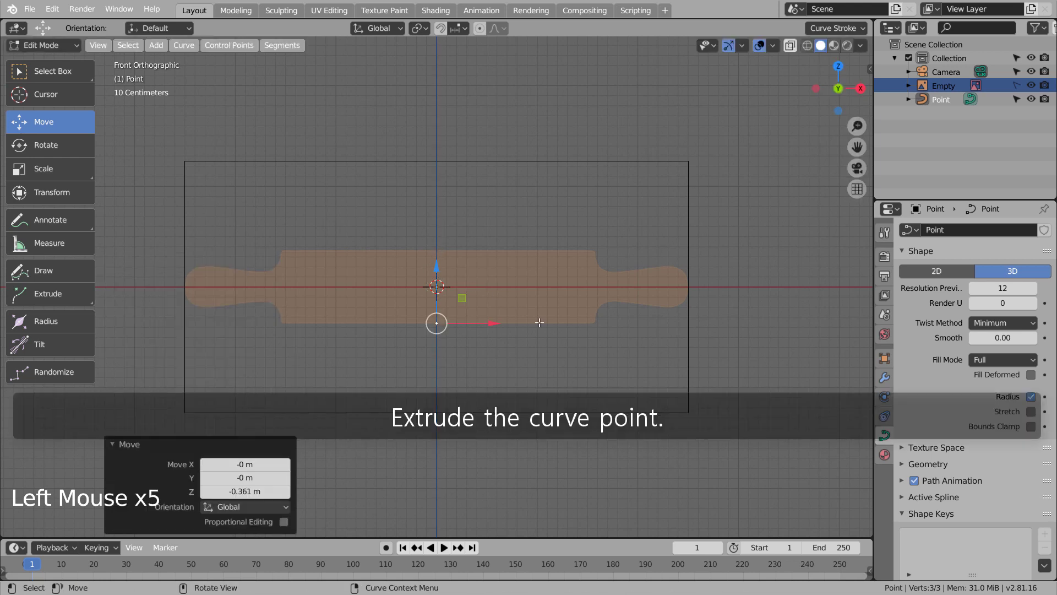
key(e)
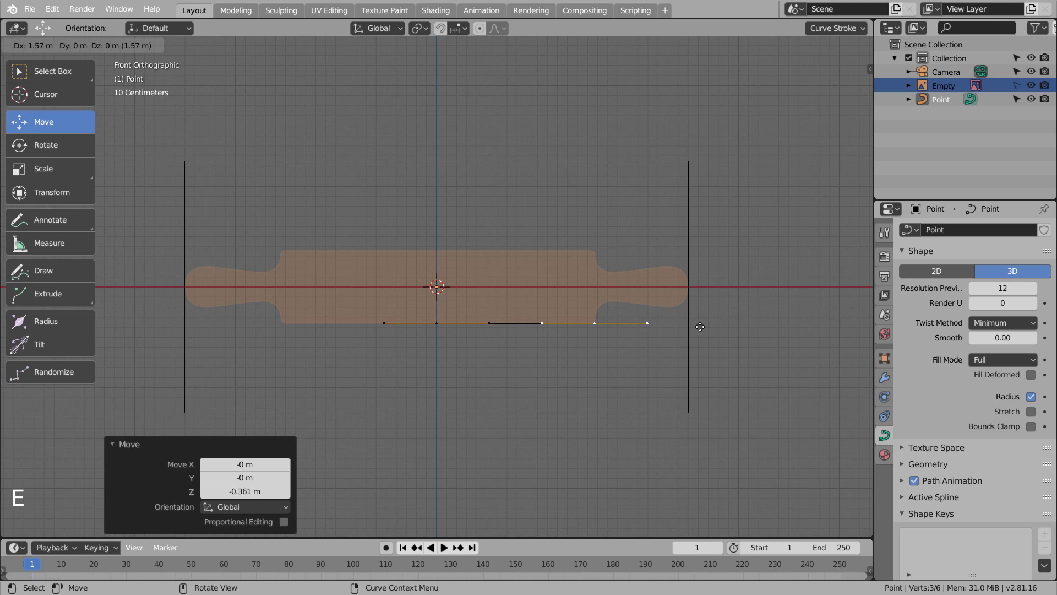
click(700, 326)
key(e)
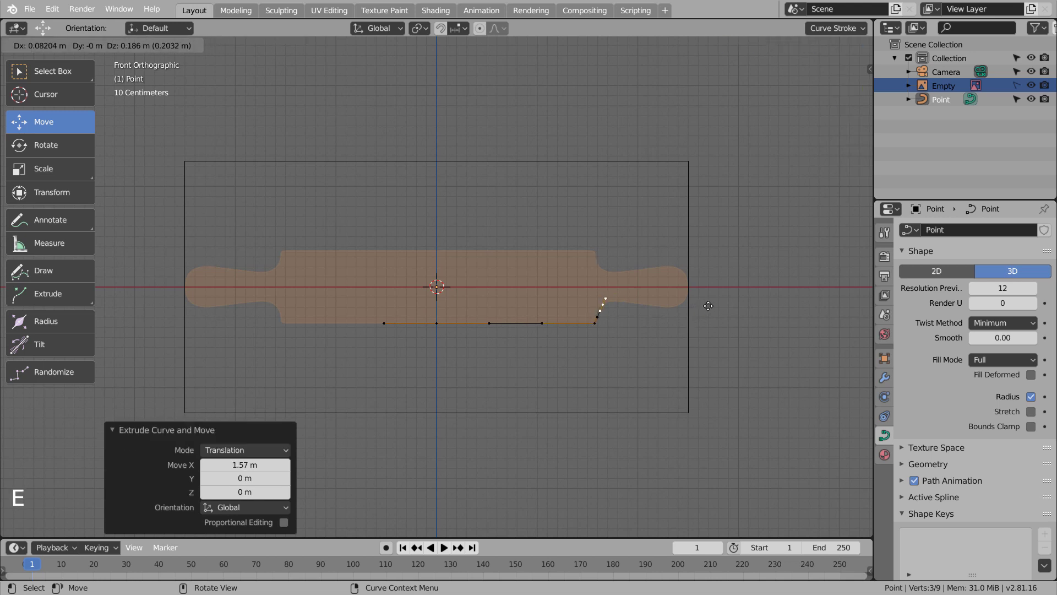
click(706, 307)
key(e)
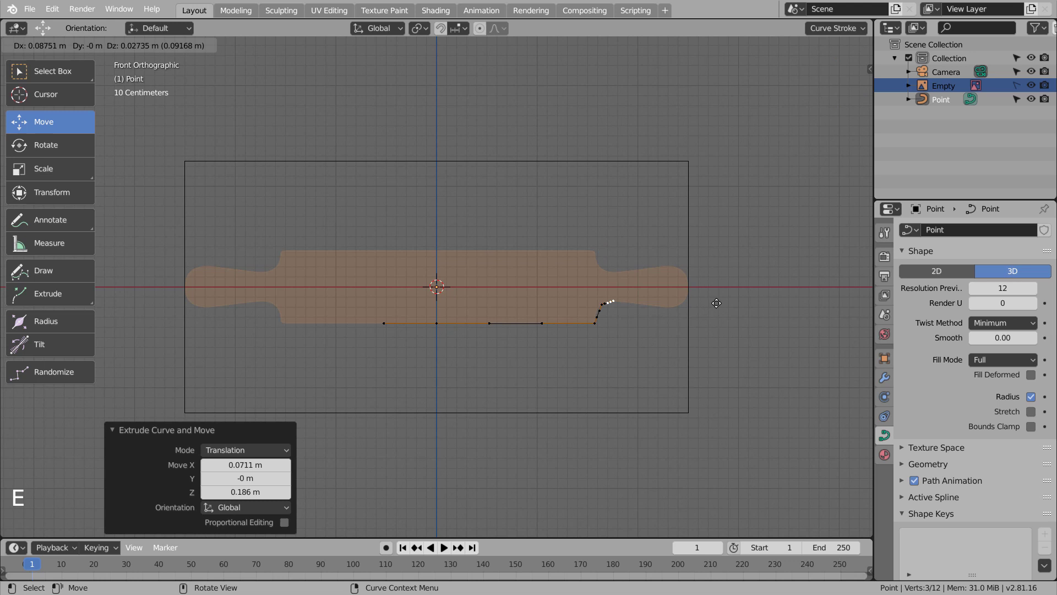
click(720, 301)
Extrude points along the handle's lower edge, around its rounded end, to the tip.
key(e)
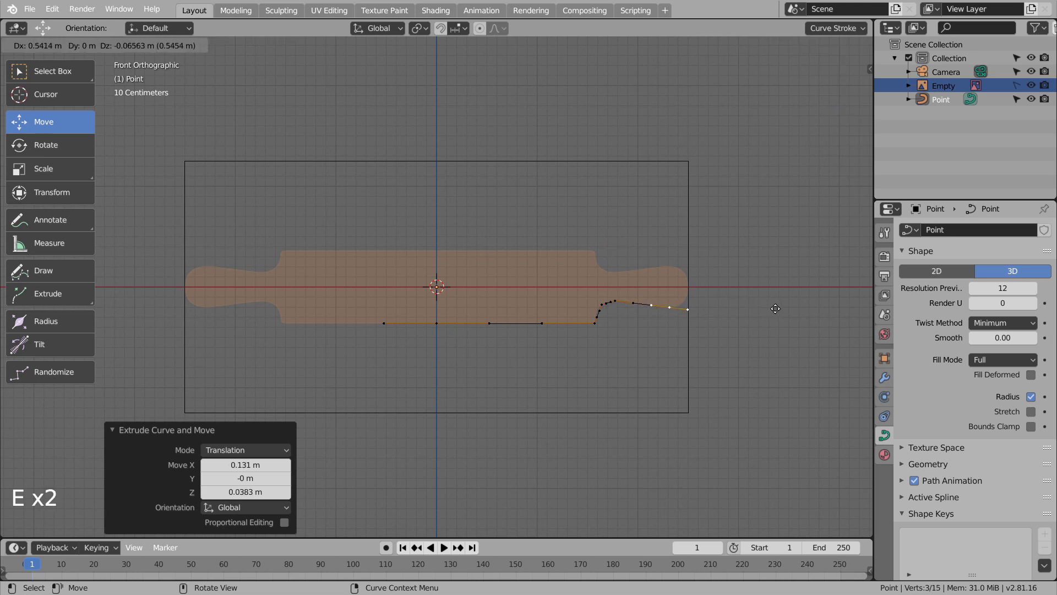
click(775, 308)
key(e)
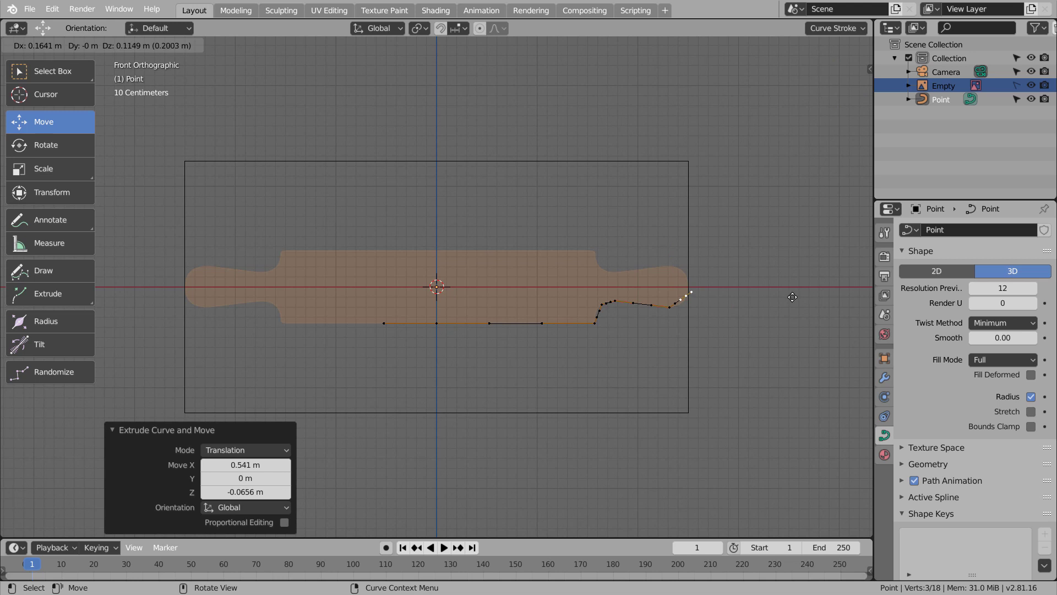
click(792, 297)
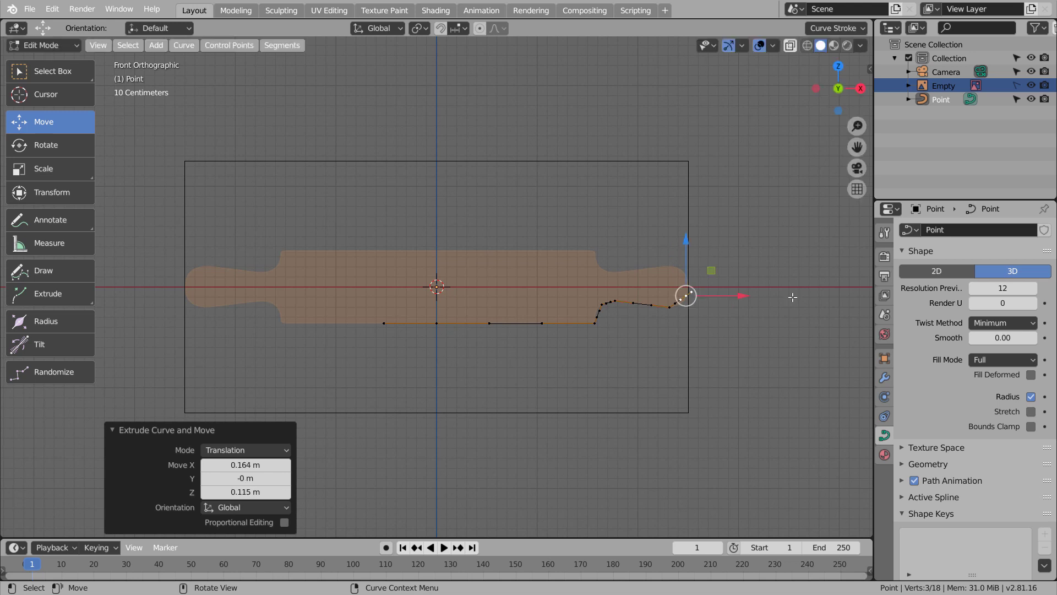
key(e)
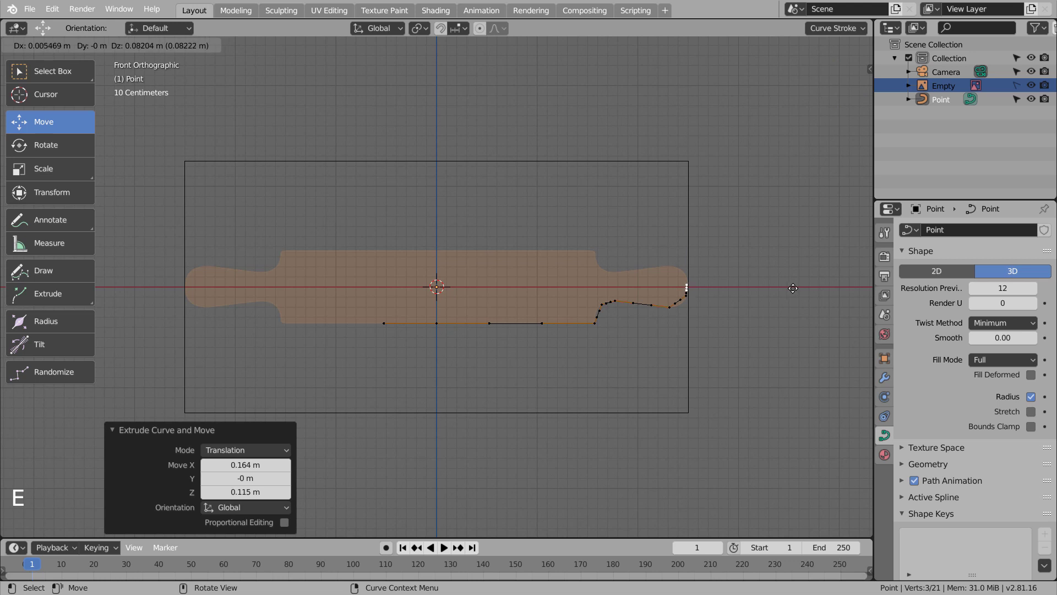
click(793, 286)
Set the last point's Z to 0 in the N panel and return to Object Mode.
key(n)
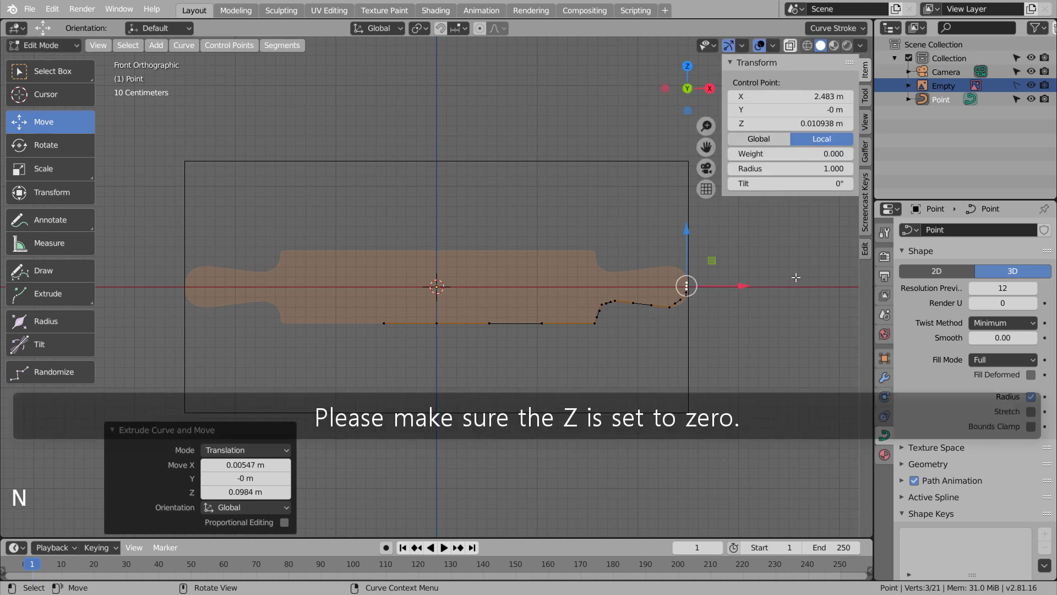
click(827, 124)
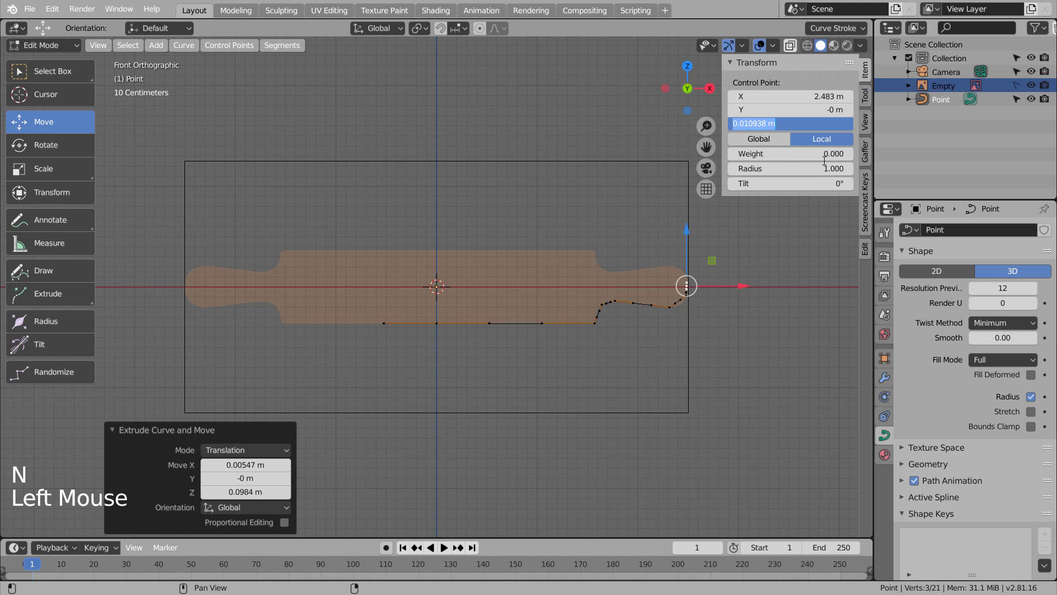
text(0)
key(Return)
key(Tab)
scroll(718, 305, up, 4)
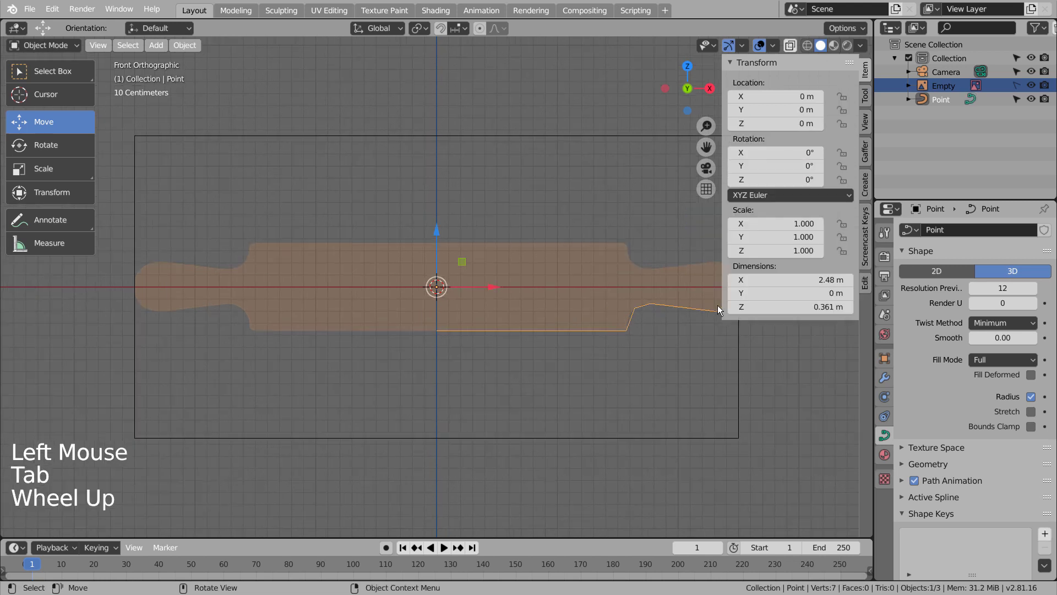
shift+middle_drag(515, 345, 349, 328)
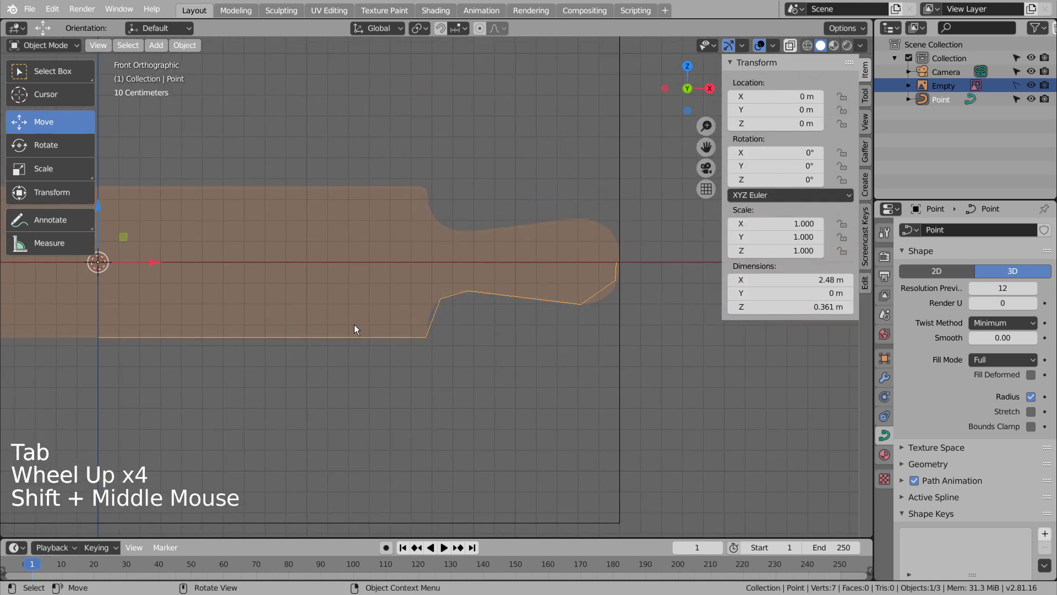
Give the three sharp corner points along the handle automatic handles.
key(Tab)
click(441, 300)
key(v)
key(a)
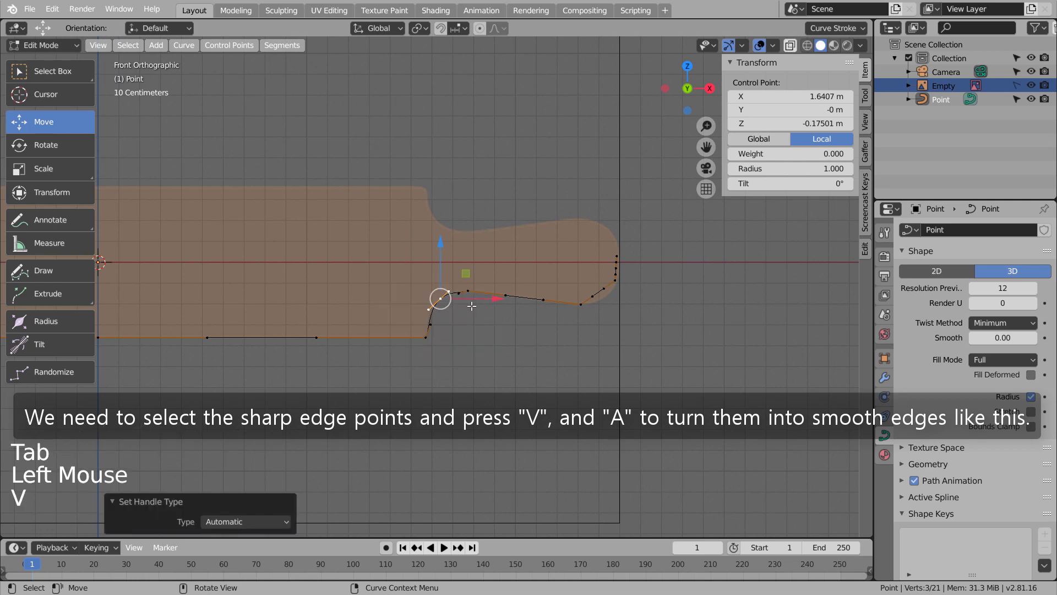
key(Tab)
key(Tab)
click(469, 290)
key(v)
key(a)
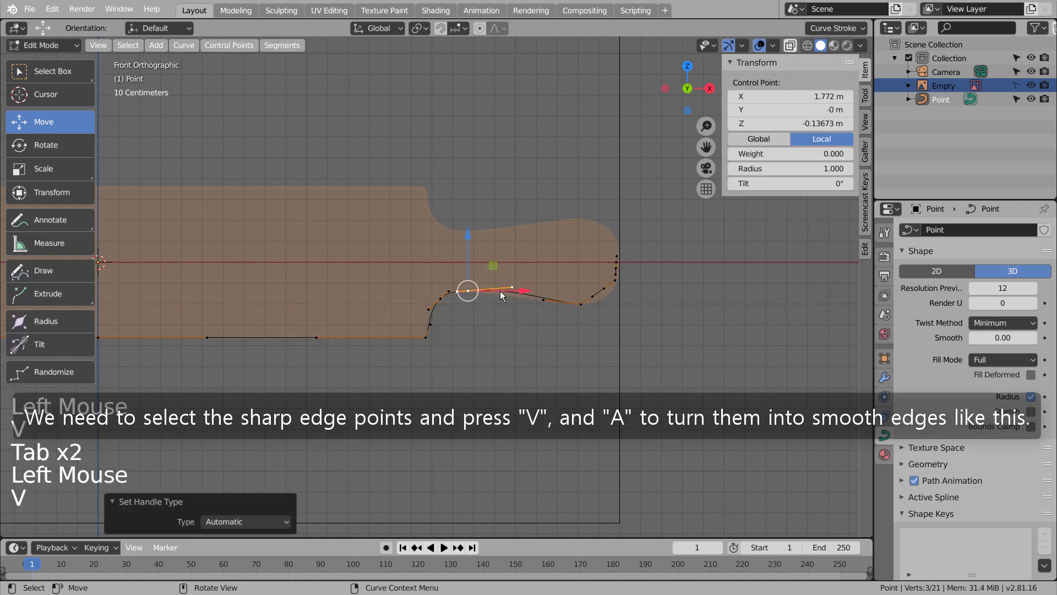
key(Tab)
key(Tab)
click(580, 304)
key(v)
key(a)
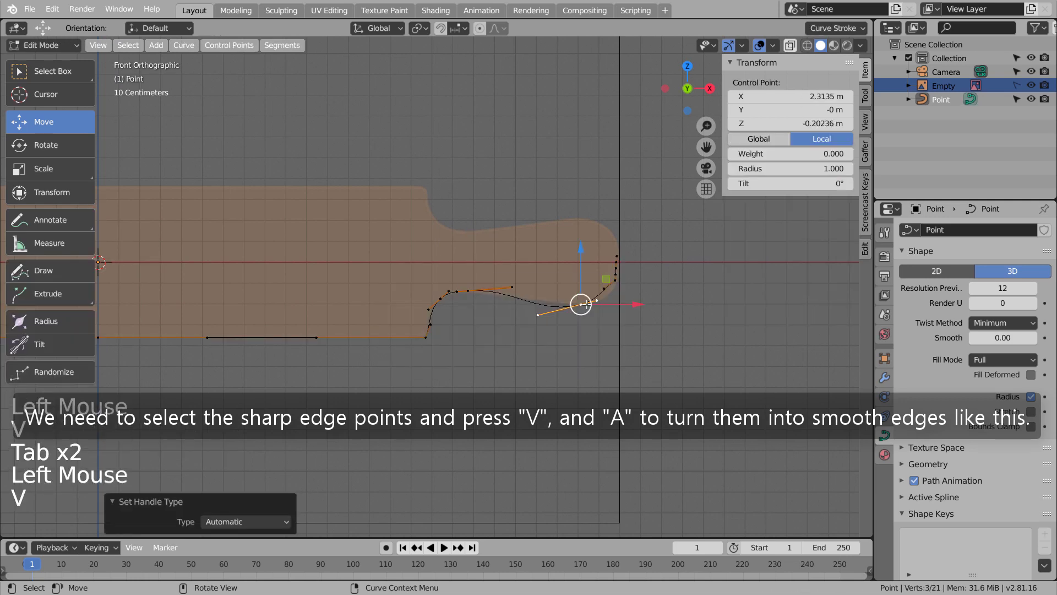
key(Tab)
key(Tab)
Reposition a Bezier handle along the outline and set the right-end point to automatic handles.
click(536, 314)
key(g)
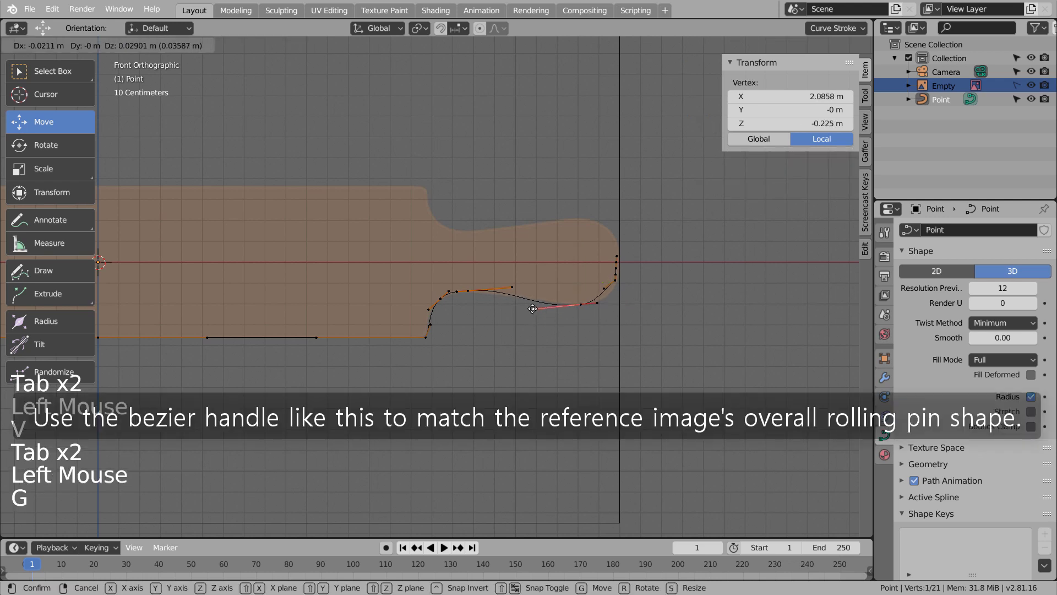
click(517, 287)
key(g)
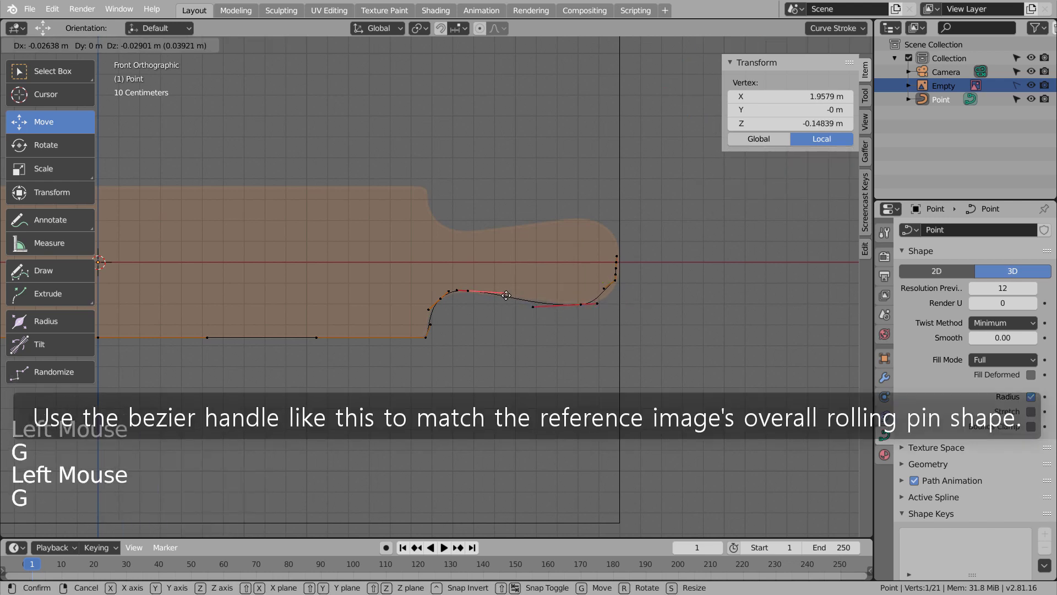
click(507, 292)
click(622, 282)
key(v)
click(637, 288)
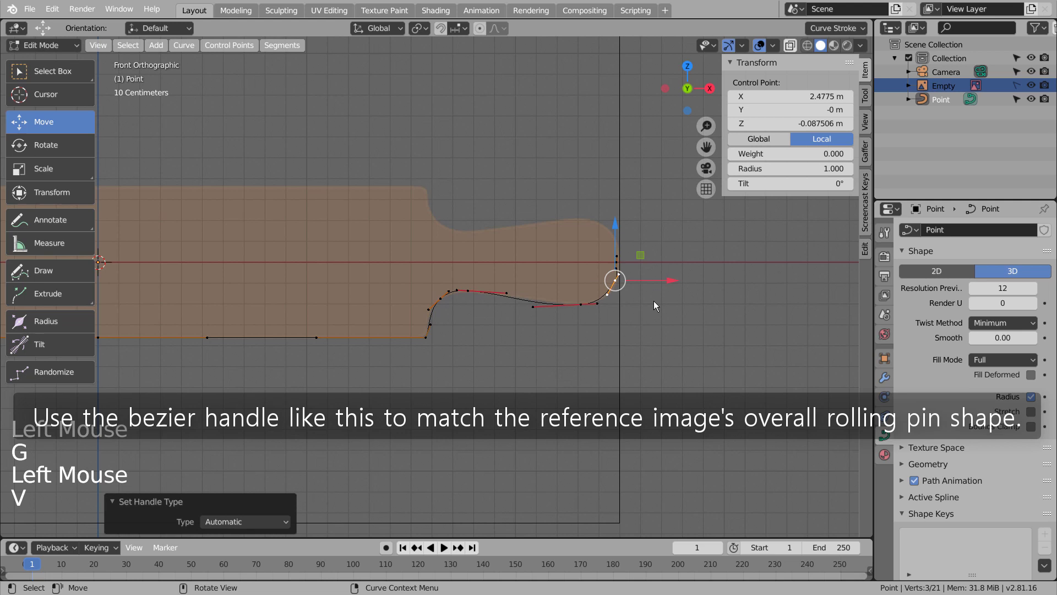
key(Tab)
key(Tab)
Adjust the handles at the pin's right end to round the tip.
click(597, 304)
key(g)
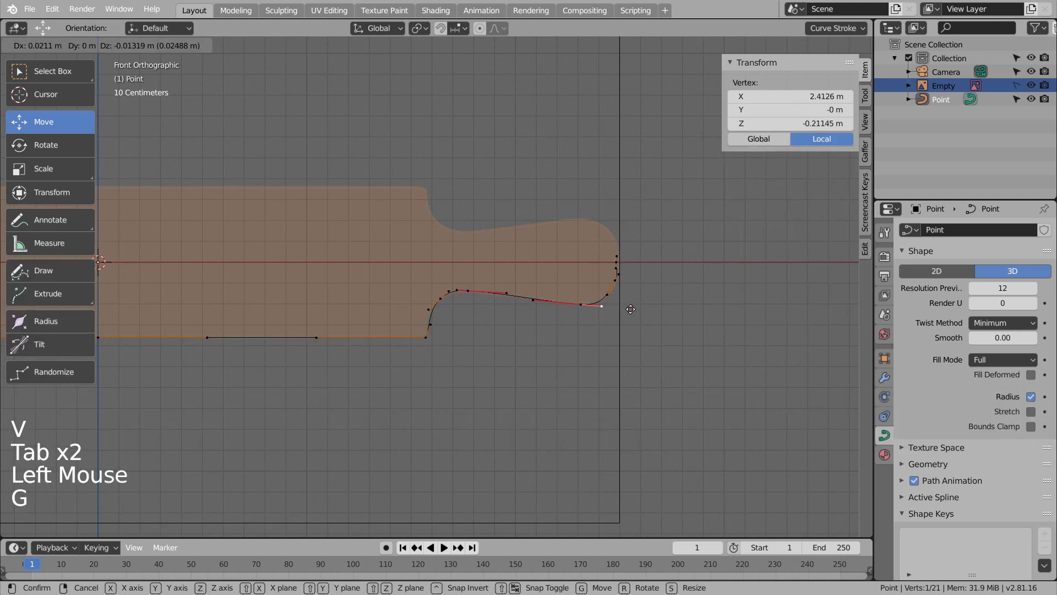
click(631, 309)
key(ctrl+z)
click(641, 332)
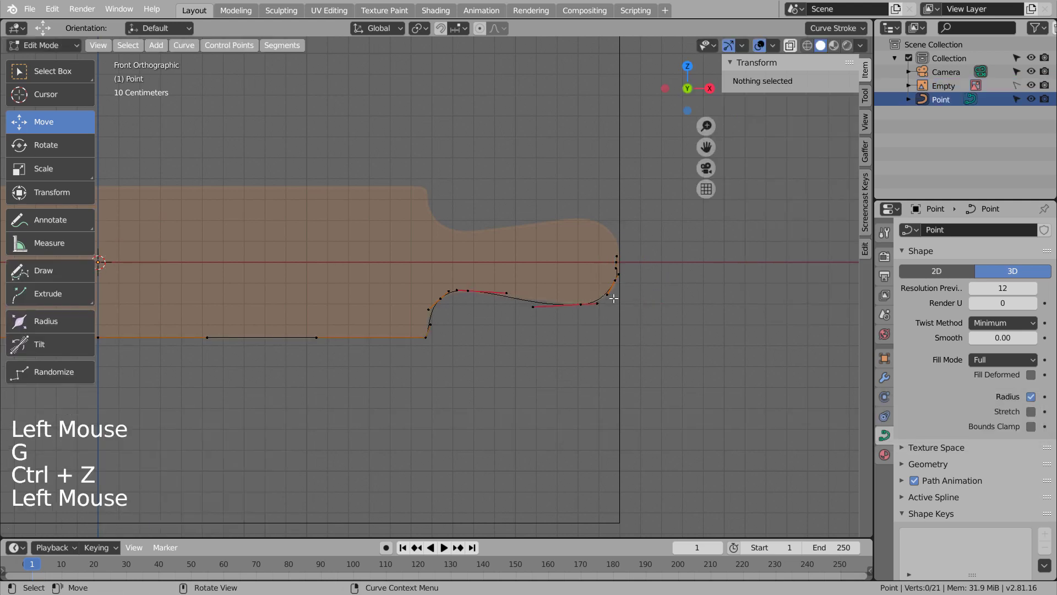
click(613, 297)
key(g)
click(621, 299)
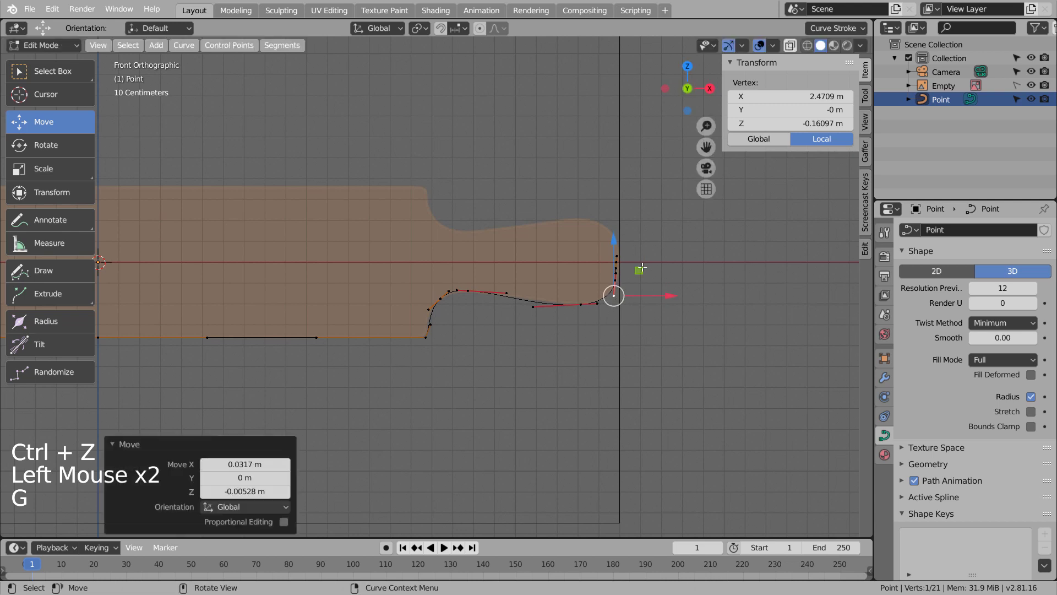
Zoom to the tip and rotate its two top points to round the end.
scroll(737, 300, up, 3)
shift+middle_drag(738, 299, 512, 365)
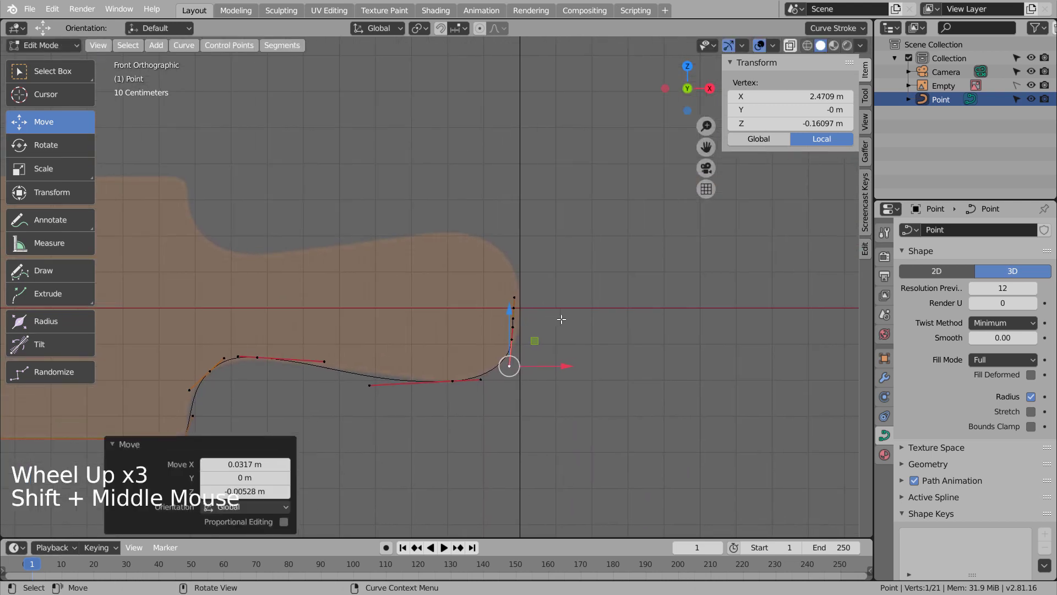
click(570, 316)
click(514, 298)
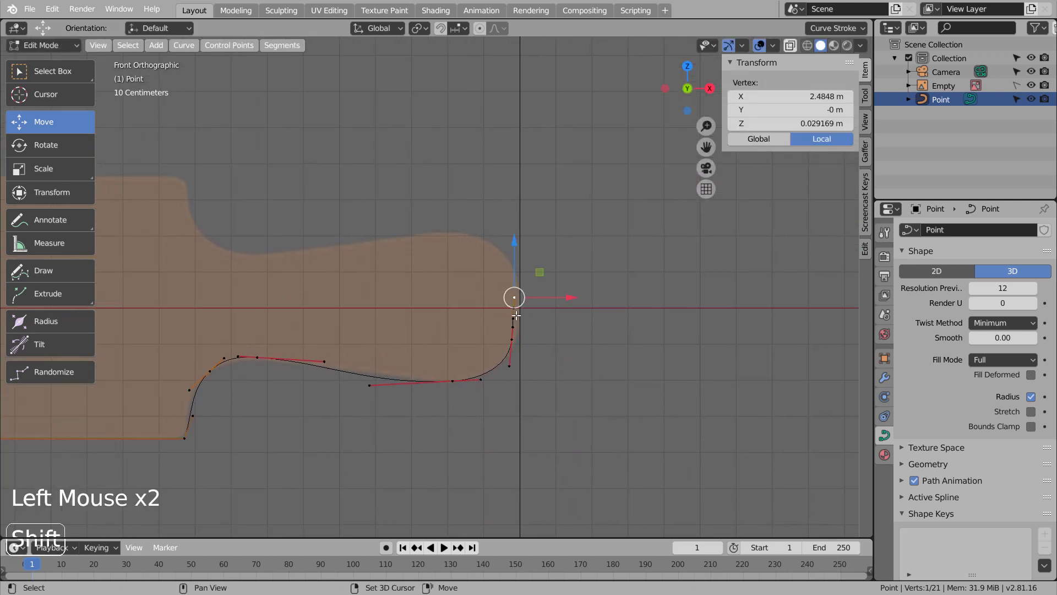
shift+click(513, 319)
key(r)
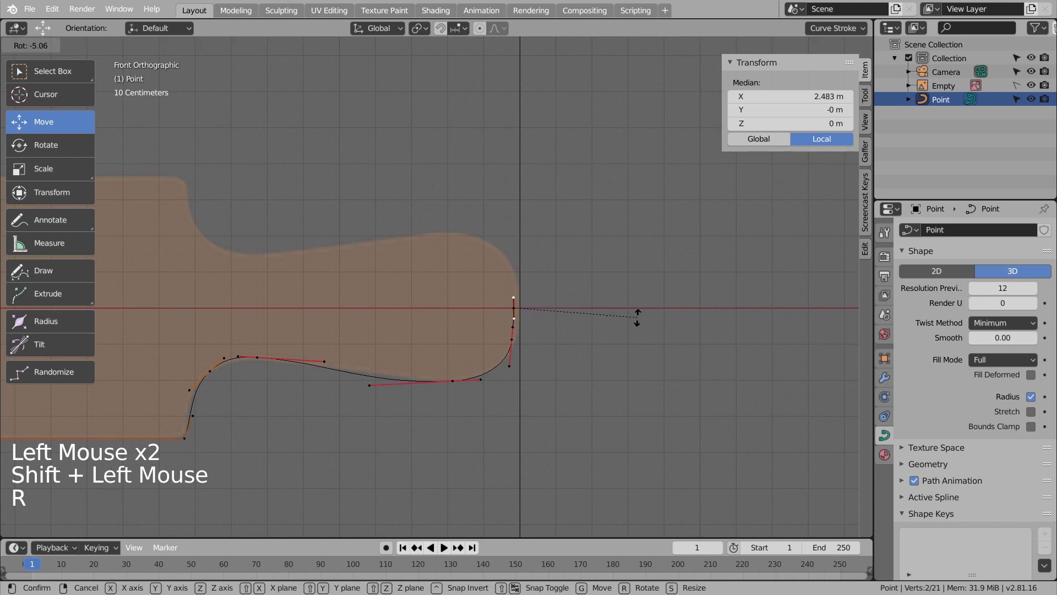
click(638, 318)
key(Tab)
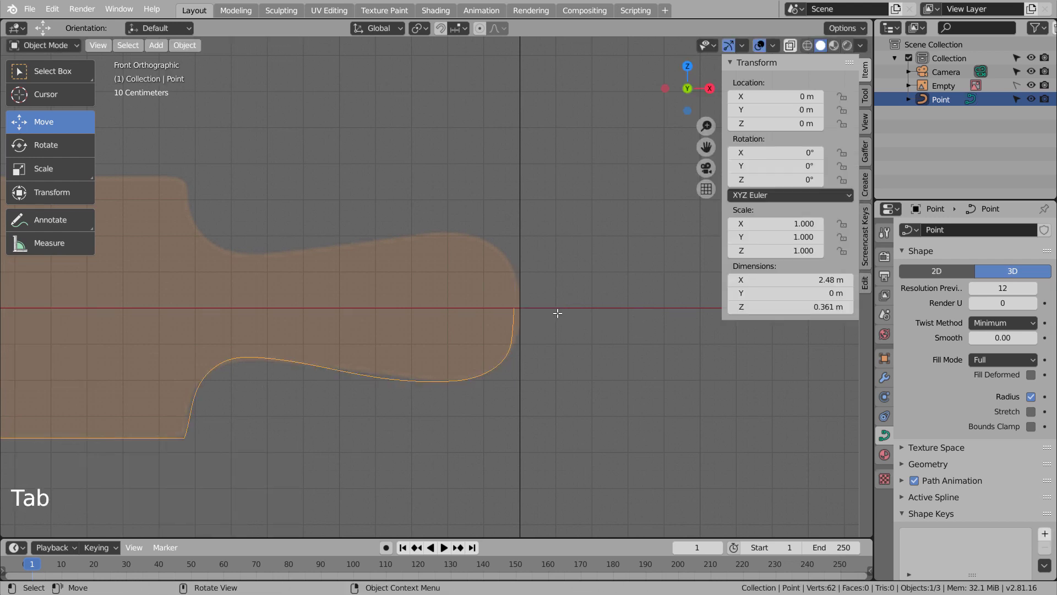
Select the profile's end control point and nudge it slightly right.
key(Tab)
click(557, 329)
click(526, 312)
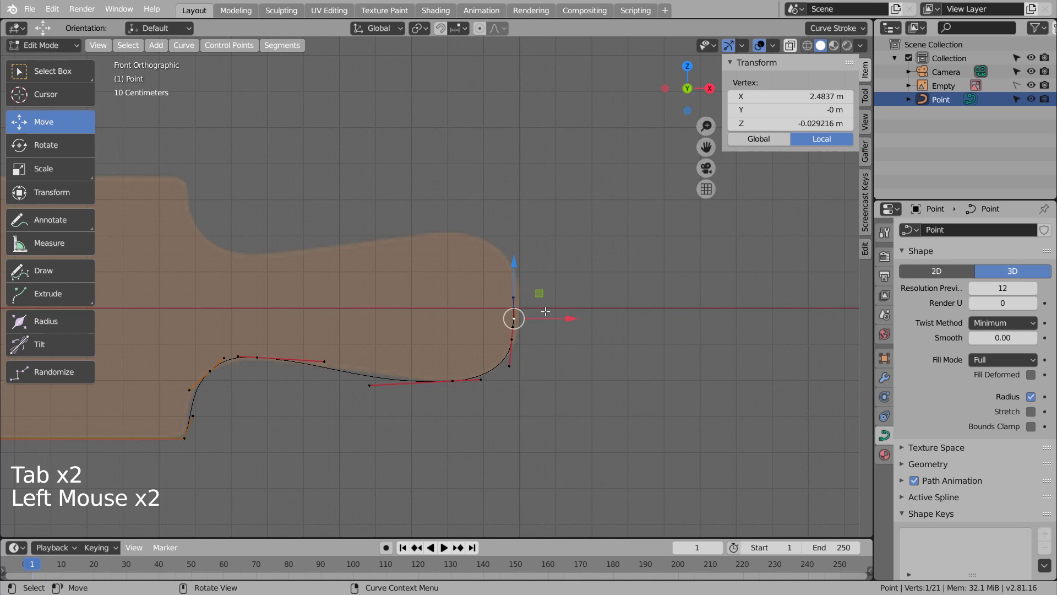
click(651, 248)
click(510, 307)
drag(566, 304, 575, 305)
click(542, 348)
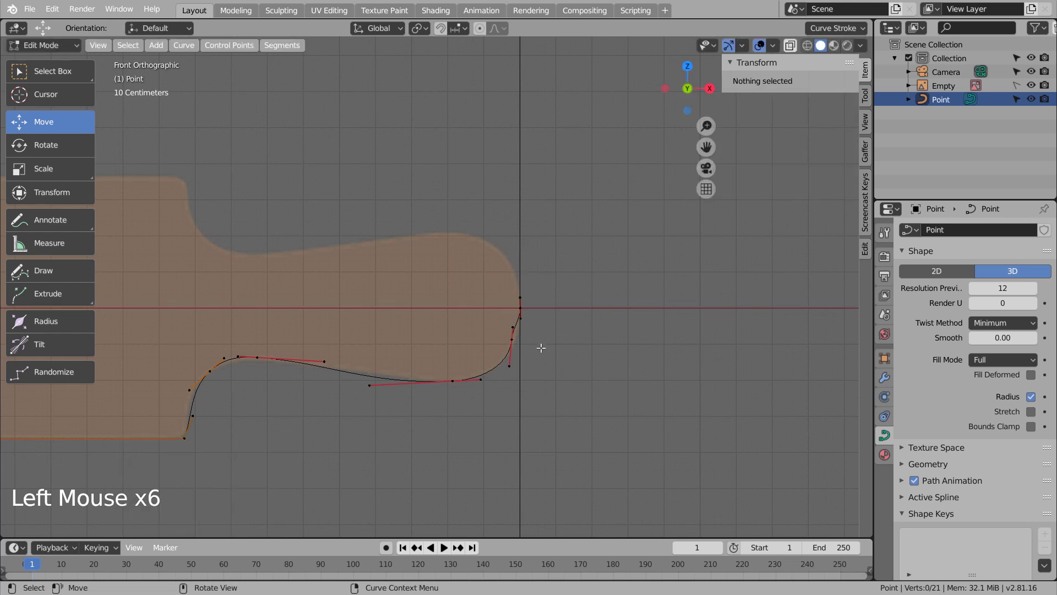
Rotate the end point's handle 21.7°, move it and the end point, then exit Edit Mode.
click(575, 326)
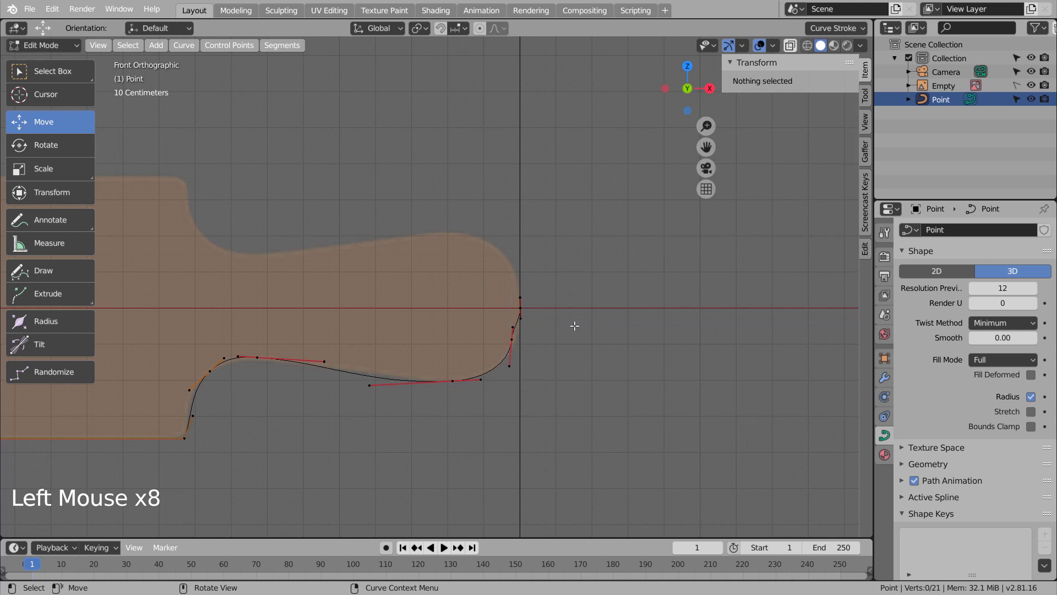
click(515, 330)
key(r)
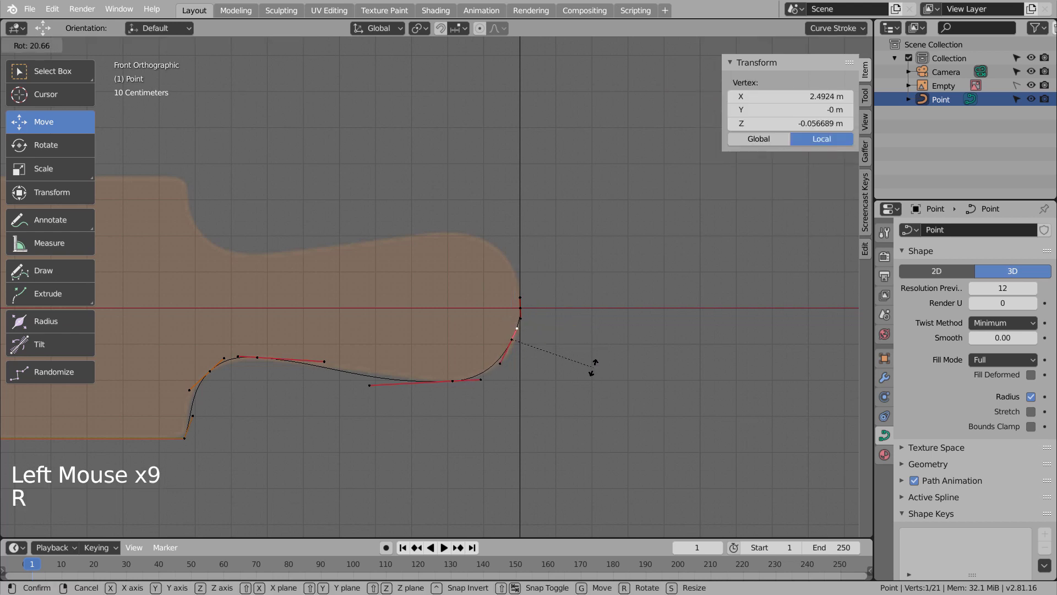
click(593, 370)
key(g)
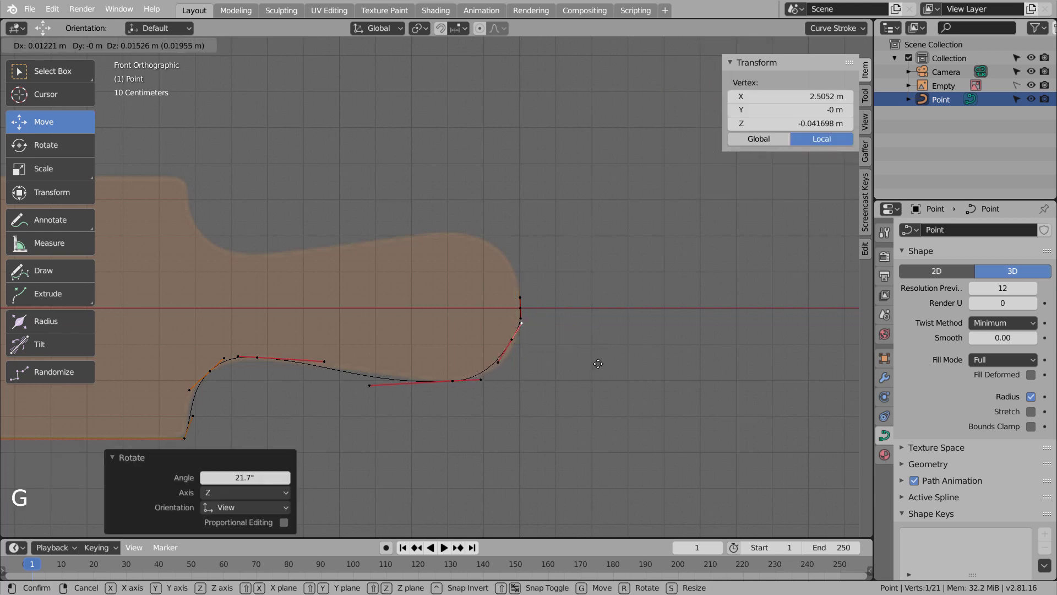
click(550, 358)
click(520, 345)
key(g)
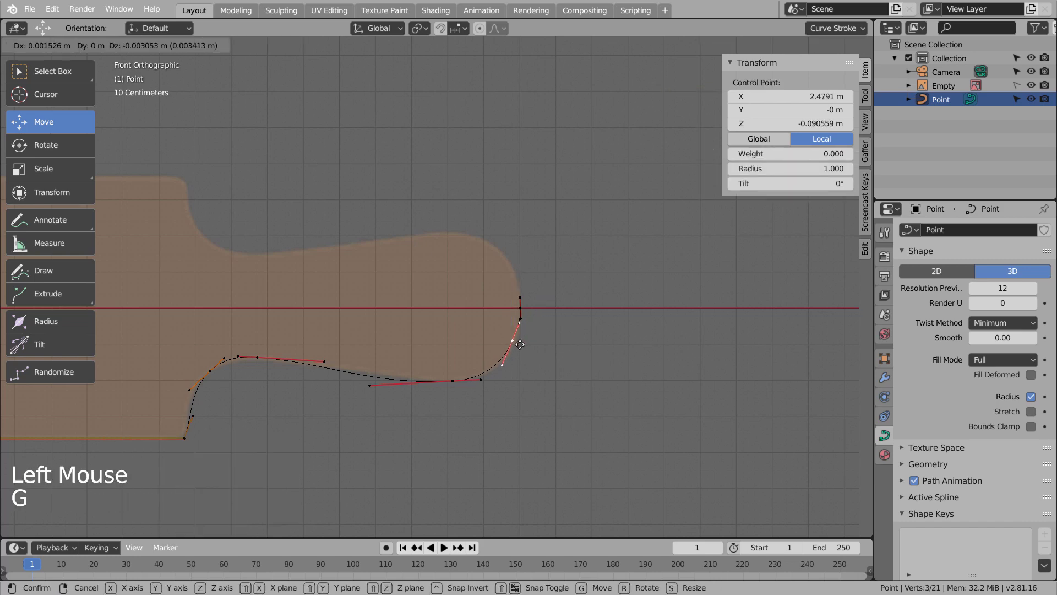
key(Tab)
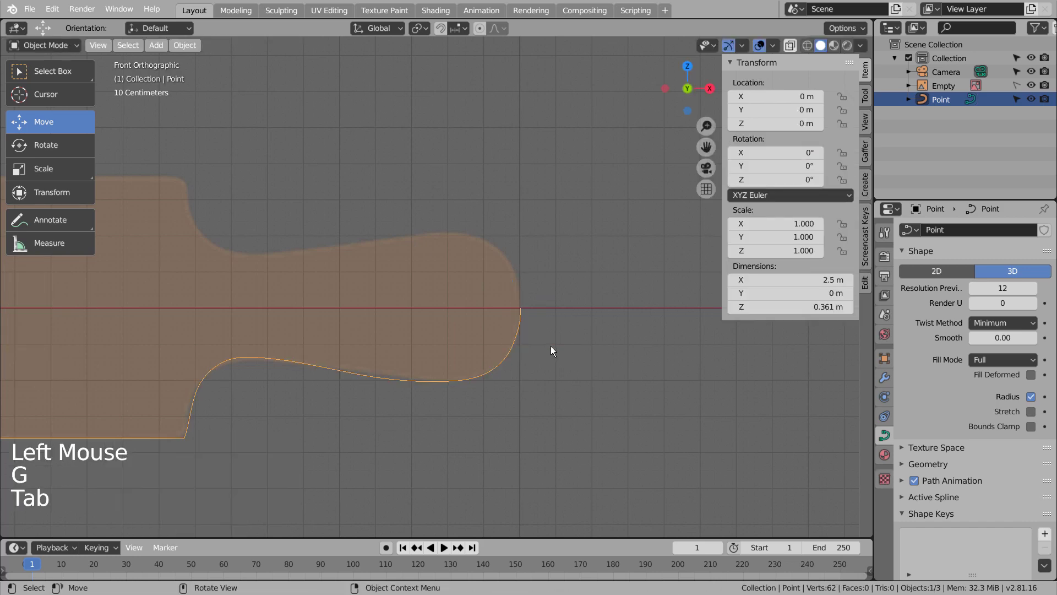
Add a Mirror modifier to the profile curve.
scroll(501, 358, down, 3)
shift+middle_drag(354, 368, 665, 388)
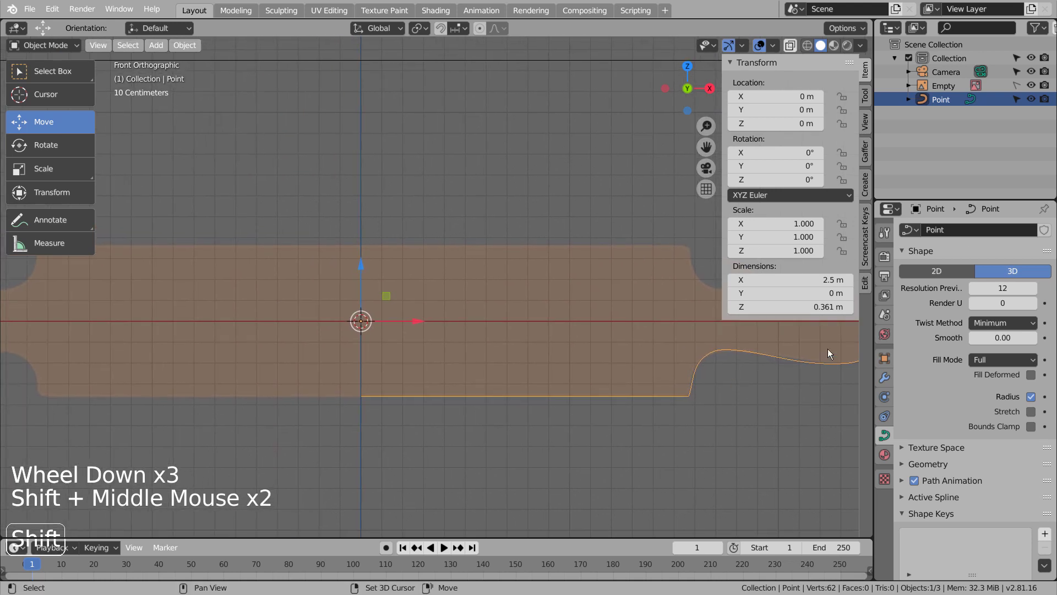
click(883, 378)
click(934, 230)
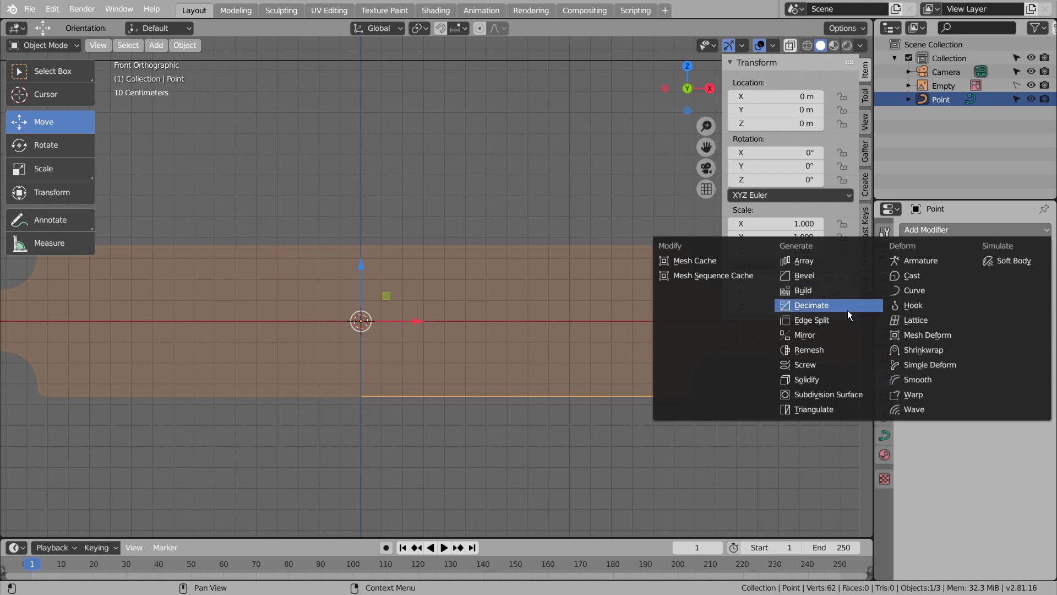
click(831, 336)
Add a Screw modifier to spin the profile into a dish.
scroll(555, 352, down, 3)
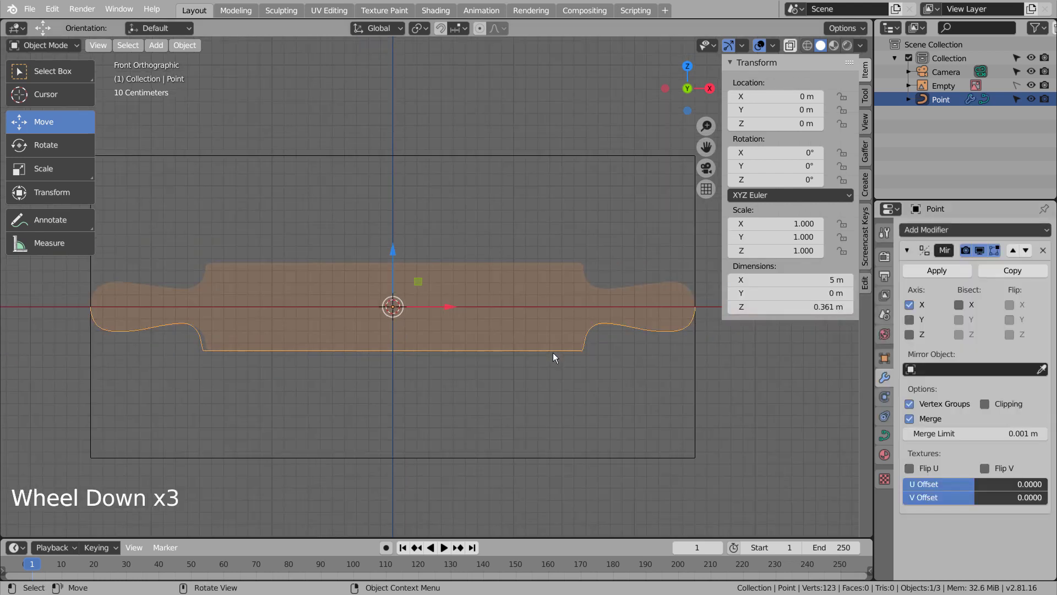
scroll(553, 357, up, 1)
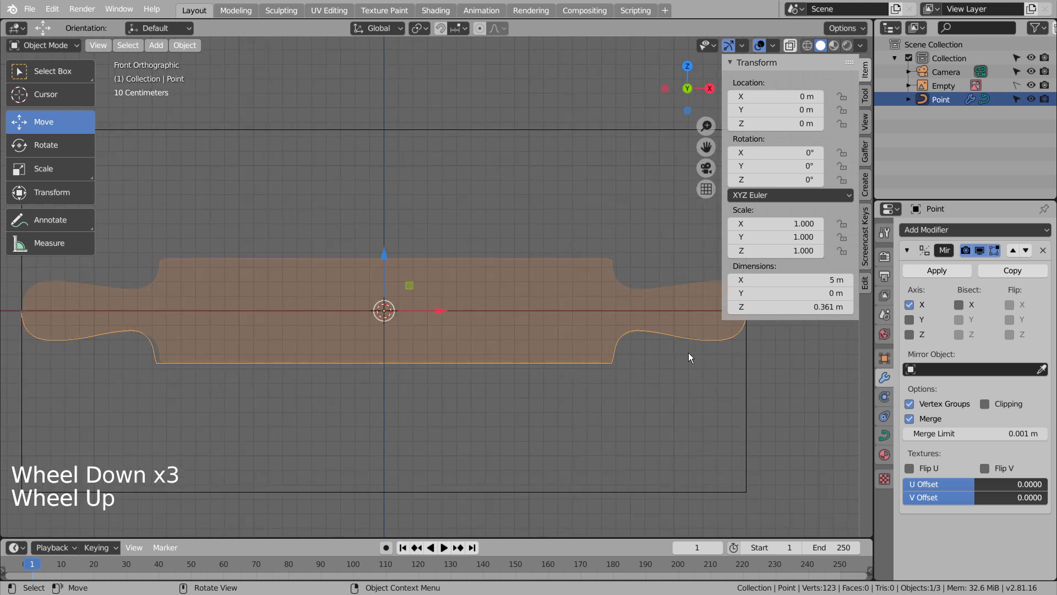
click(956, 271)
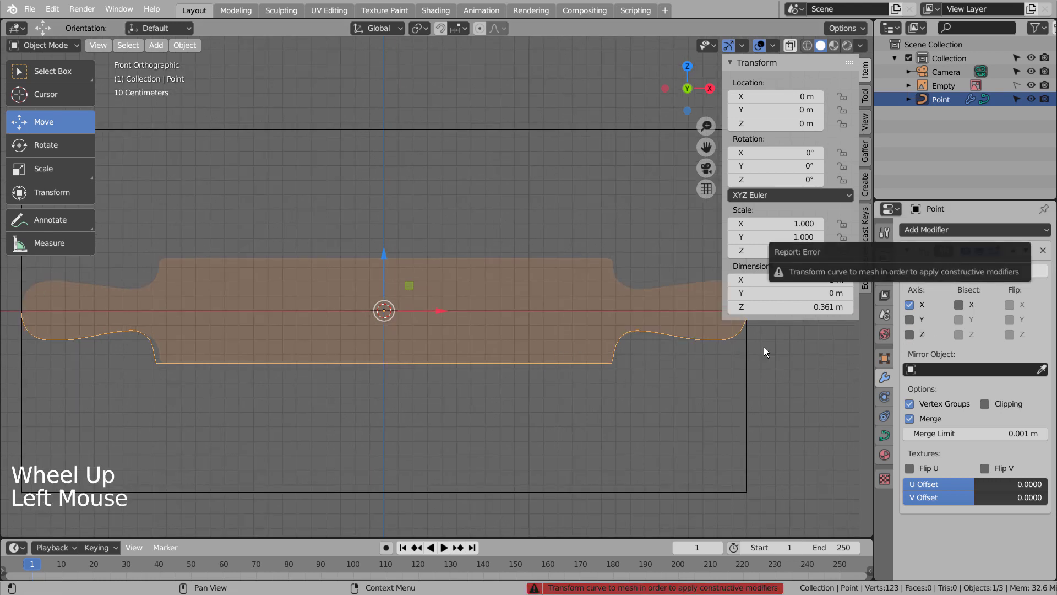
click(932, 230)
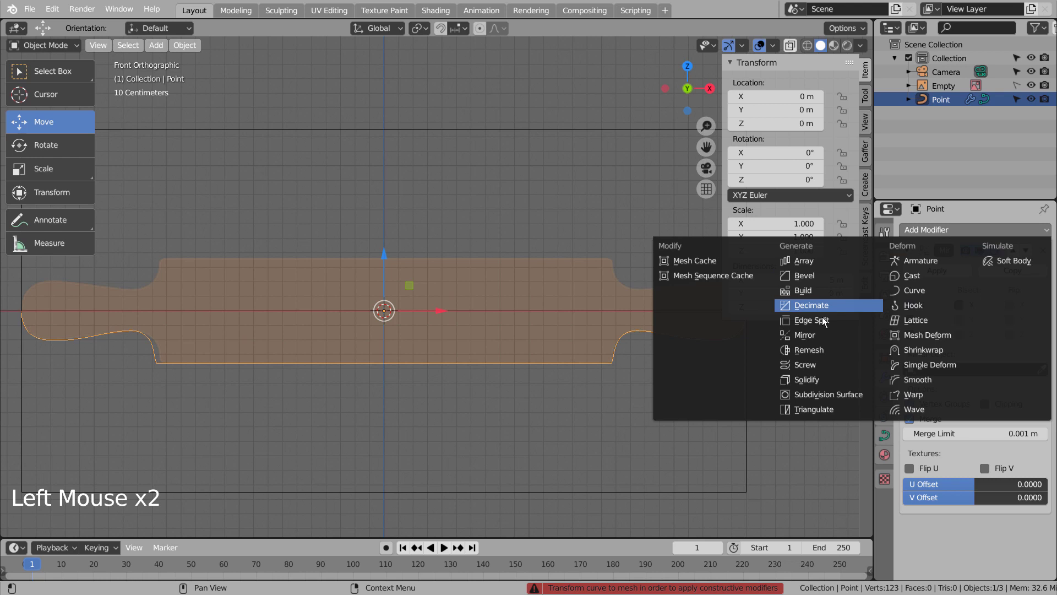
click(814, 364)
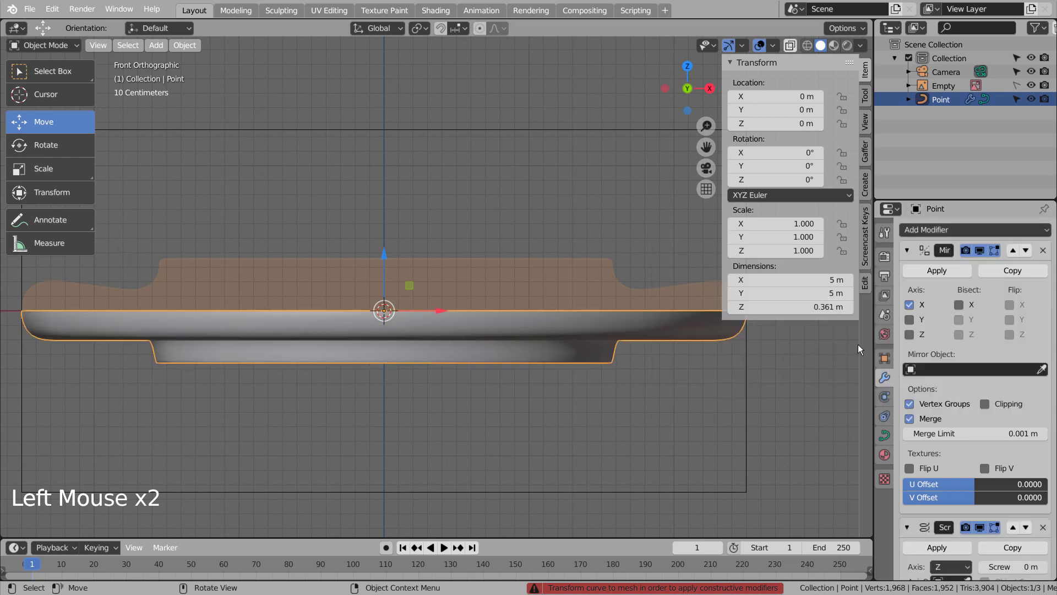
Try Mirror Z and Y axis combinations, leaving Z on, and orbit to view.
click(916, 332)
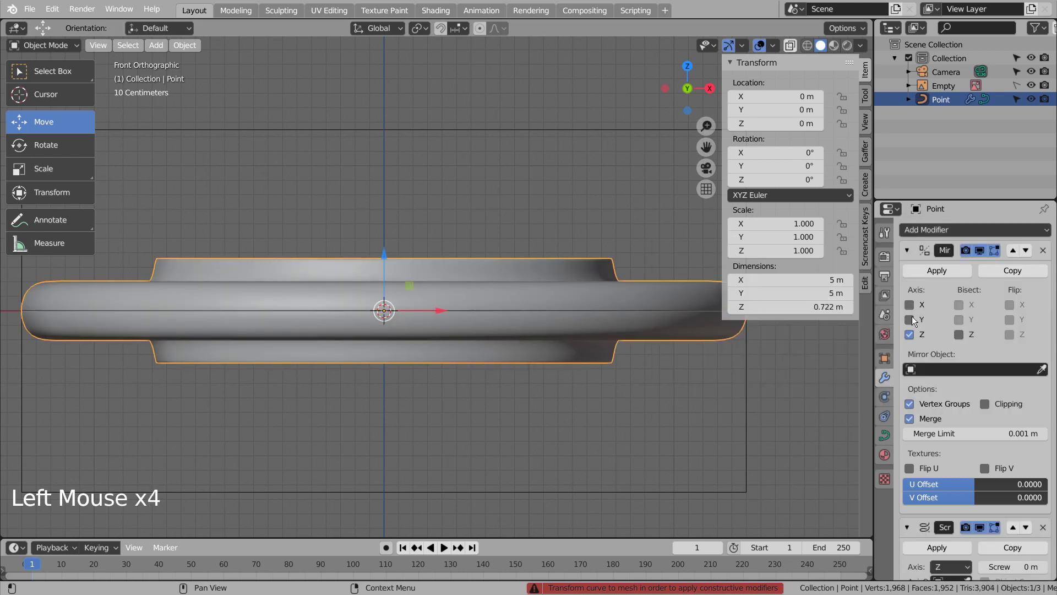
click(910, 319)
click(911, 334)
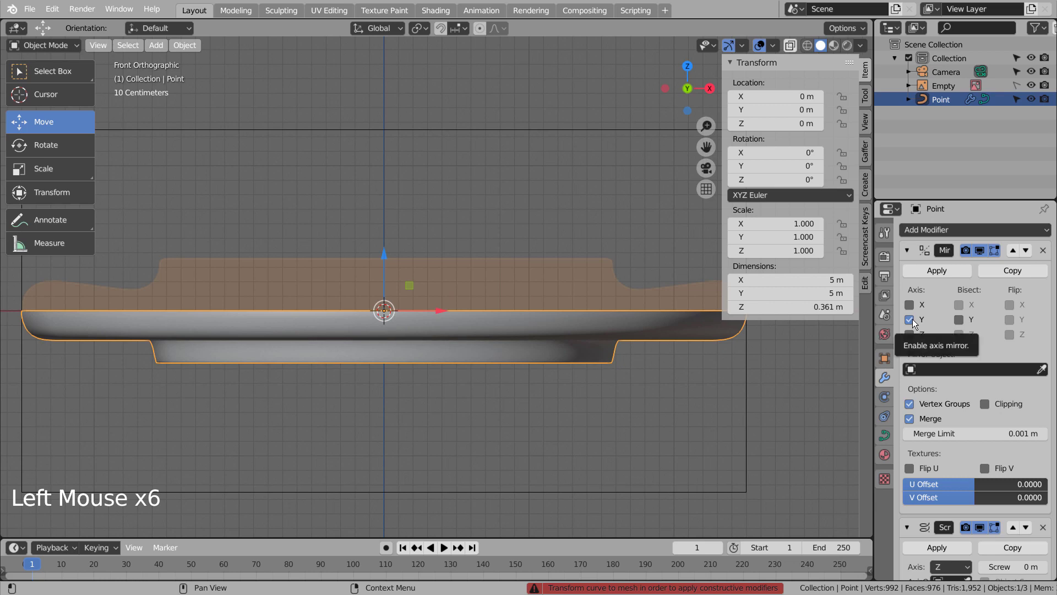
click(910, 319)
click(910, 334)
middle_drag(606, 397, 590, 445)
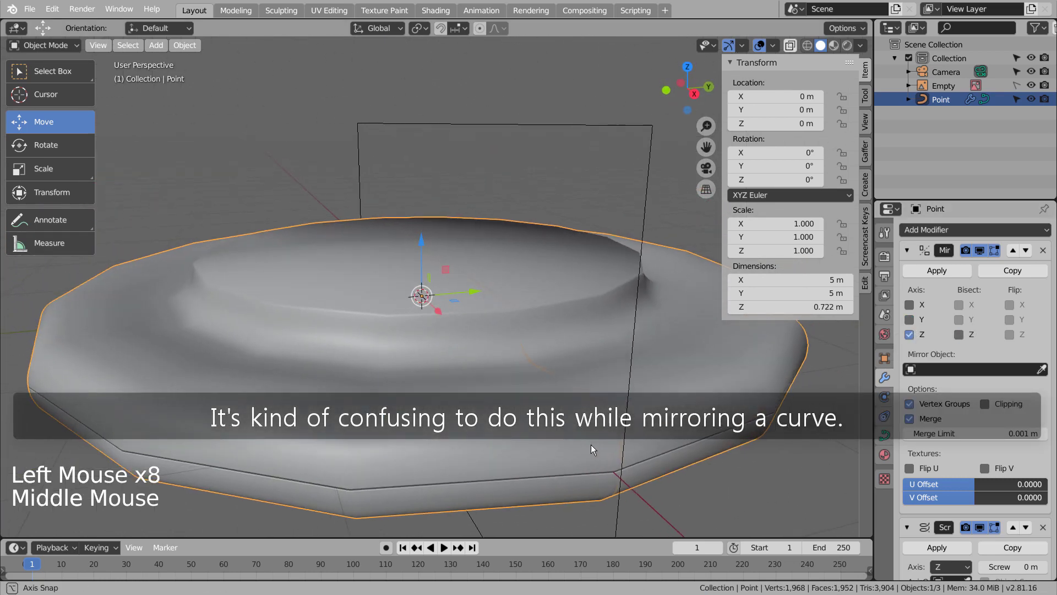
Turn off all Mirror axes and view the dish edge-on in Edit Mode.
click(909, 334)
click(910, 319)
click(910, 320)
click(911, 306)
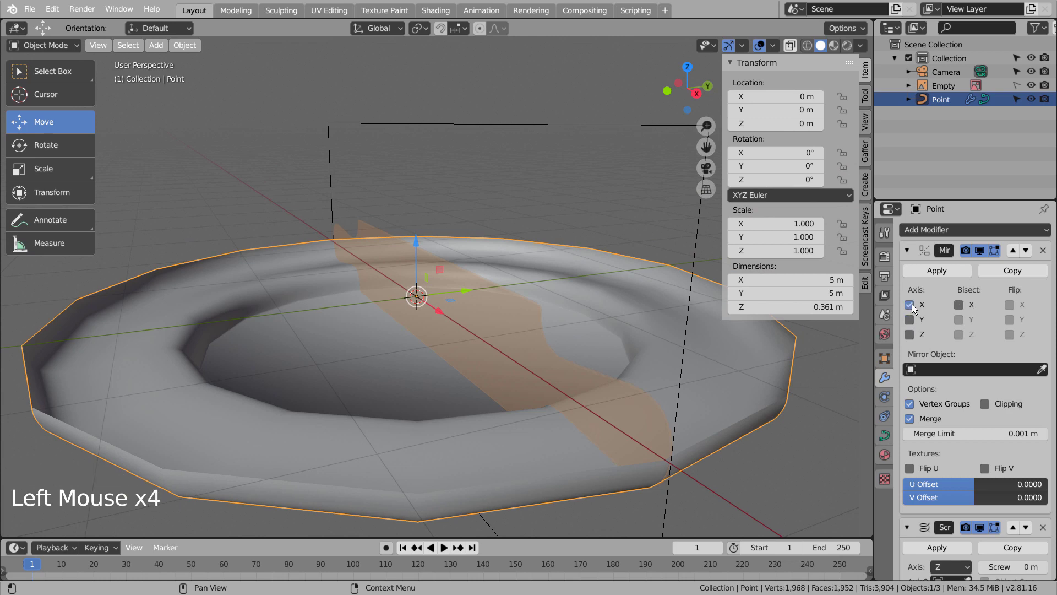
click(911, 306)
middle_drag(633, 385, 606, 402)
key(Tab)
scroll(521, 395, down, 2)
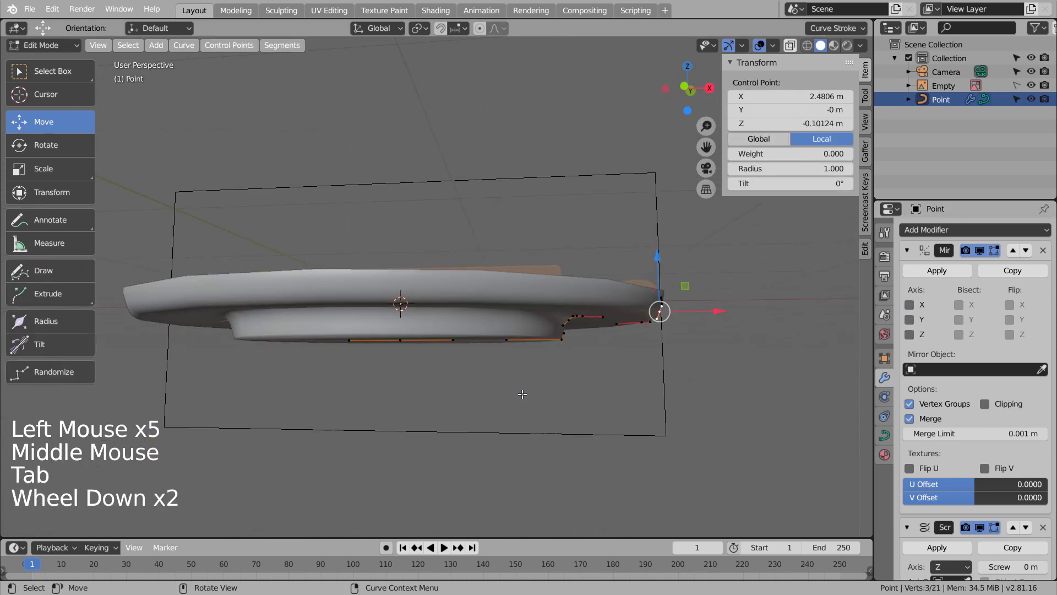
middle_drag(522, 394, 558, 403)
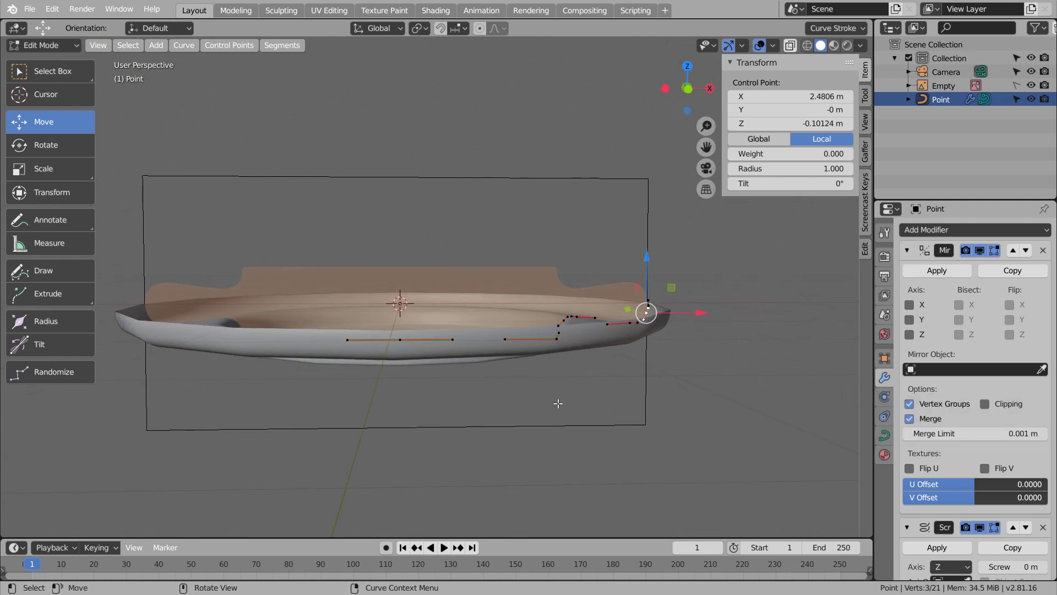
Delete the Mirror modifier and set the Screw axis to X.
click(1043, 251)
click(951, 290)
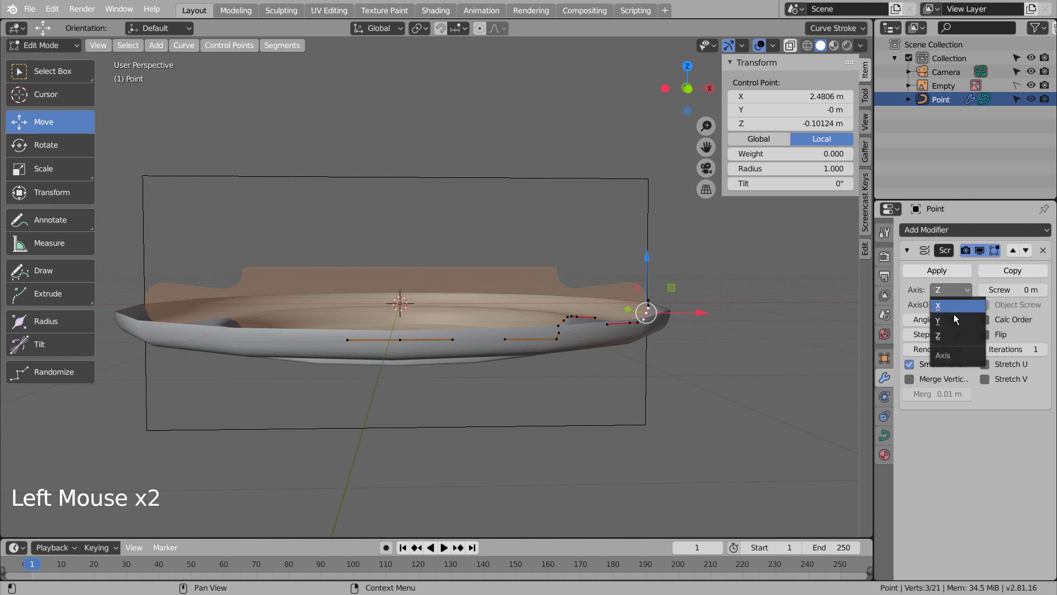
click(954, 319)
click(951, 290)
click(946, 305)
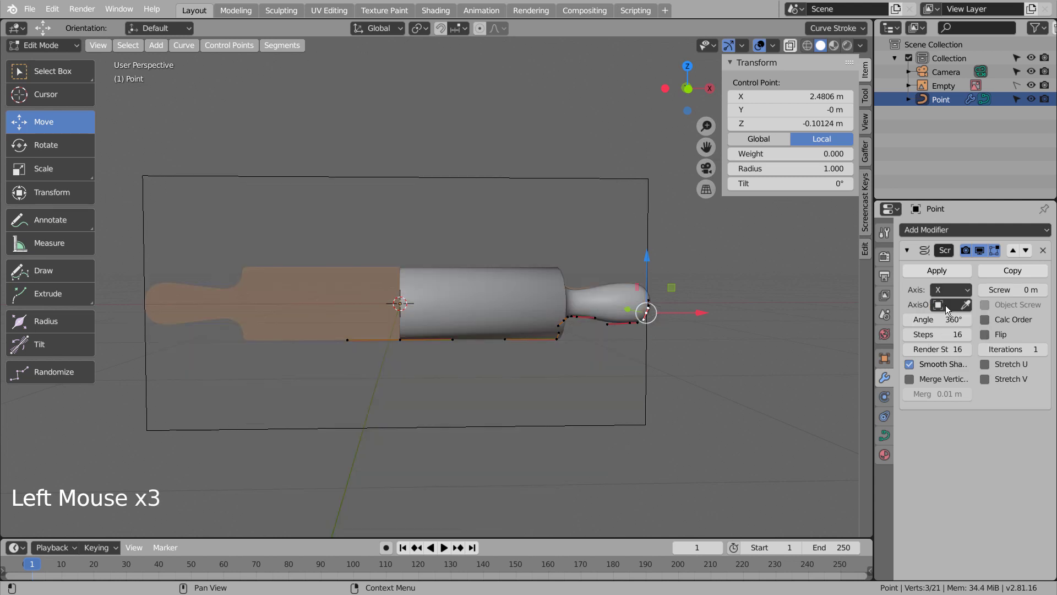
middle_drag(689, 365, 661, 330)
Add a new Mirror modifier to complete the full rolling pin.
click(941, 229)
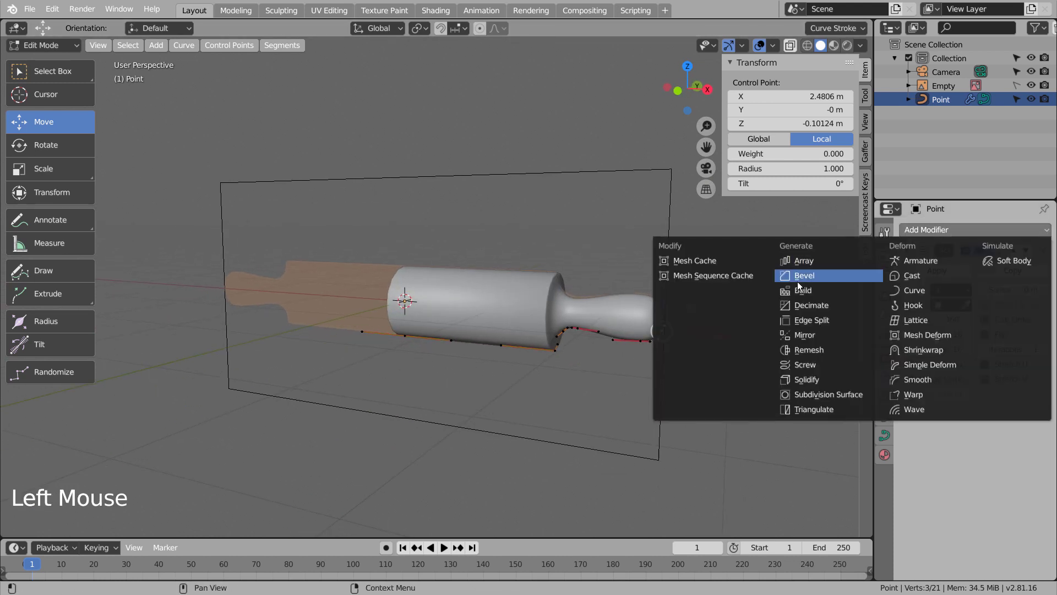
click(789, 335)
middle_drag(790, 334, 484, 370)
key(Tab)
scroll(486, 349, up, 4)
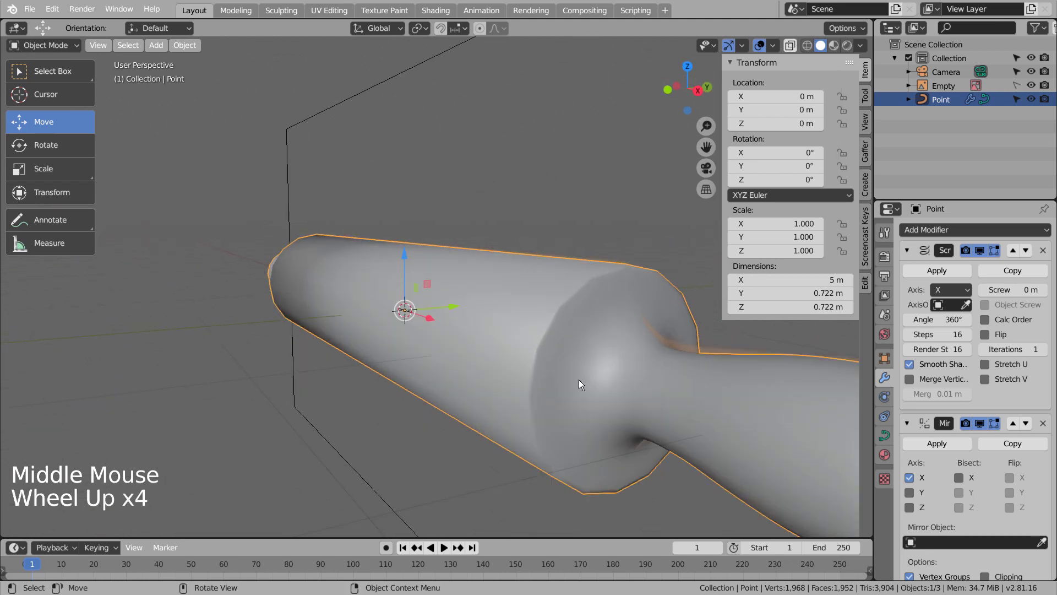
middle_drag(579, 379, 593, 377)
Set Screw Steps to 32 for a smoother rolling pin surface.
key(Tab)
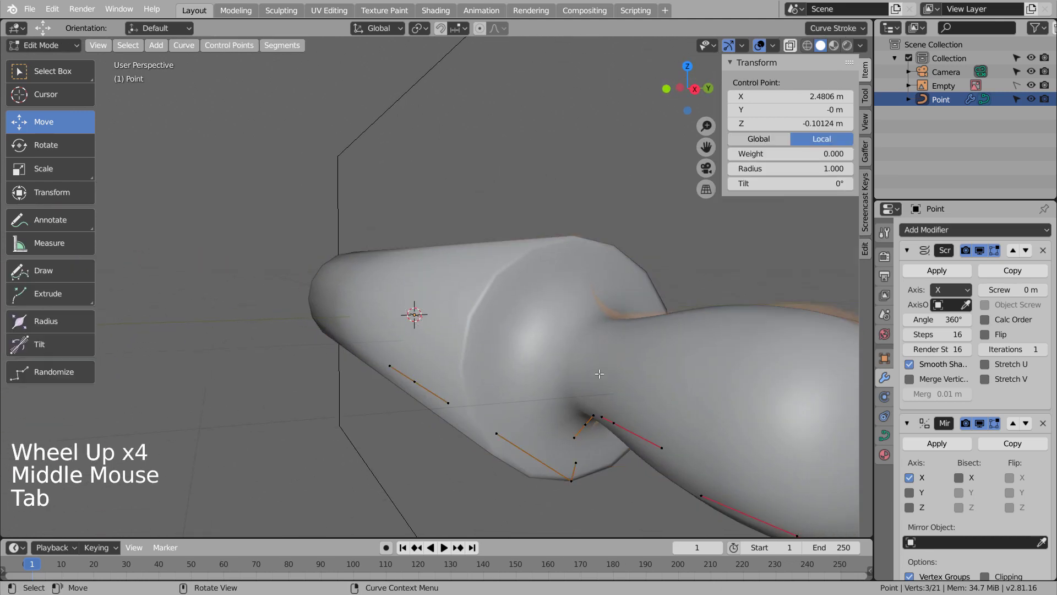
key(Tab)
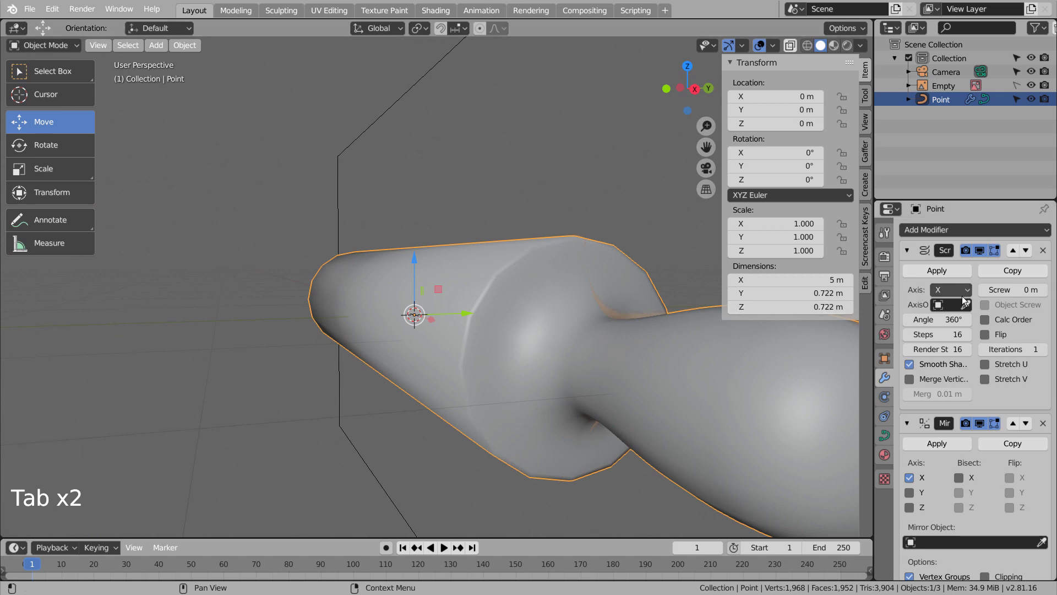
click(942, 335)
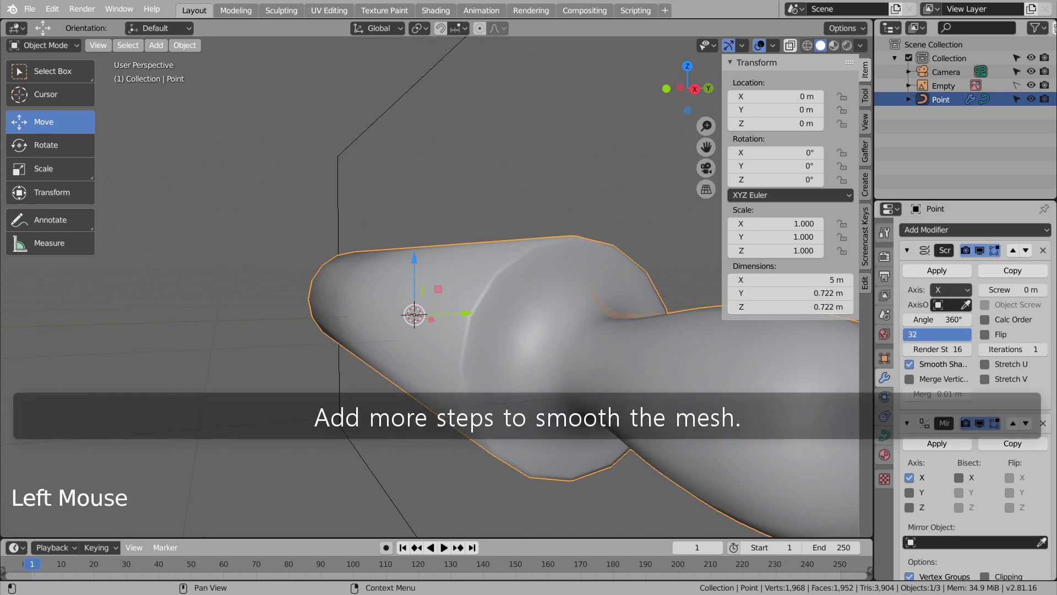
key(Return)
middle_drag(703, 325, 619, 351)
Convert the rolling-pin curve to a mesh, baking its modifiers.
click(943, 269)
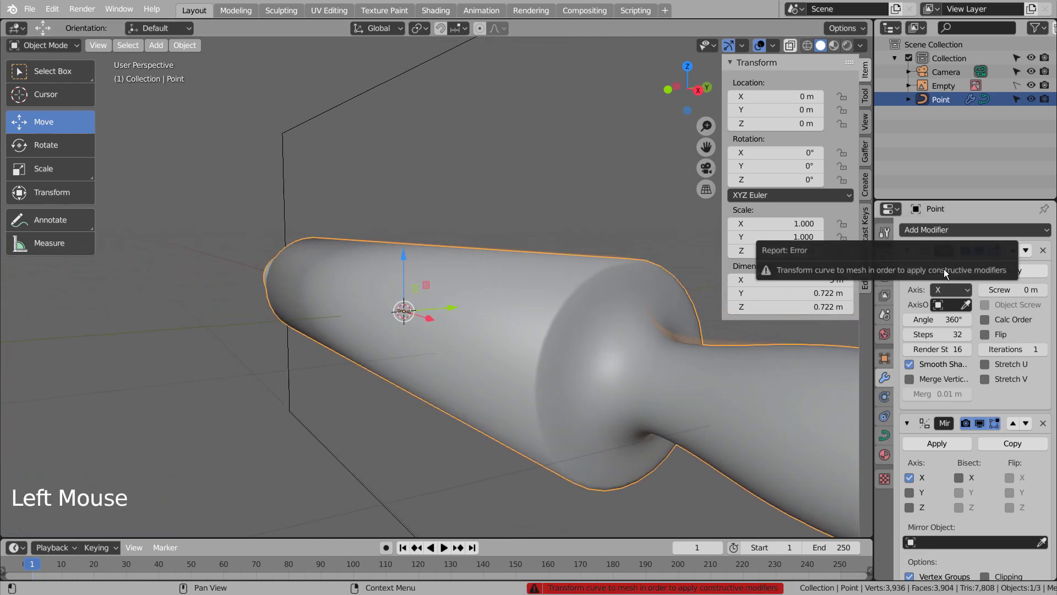
right_click(686, 368)
click(625, 427)
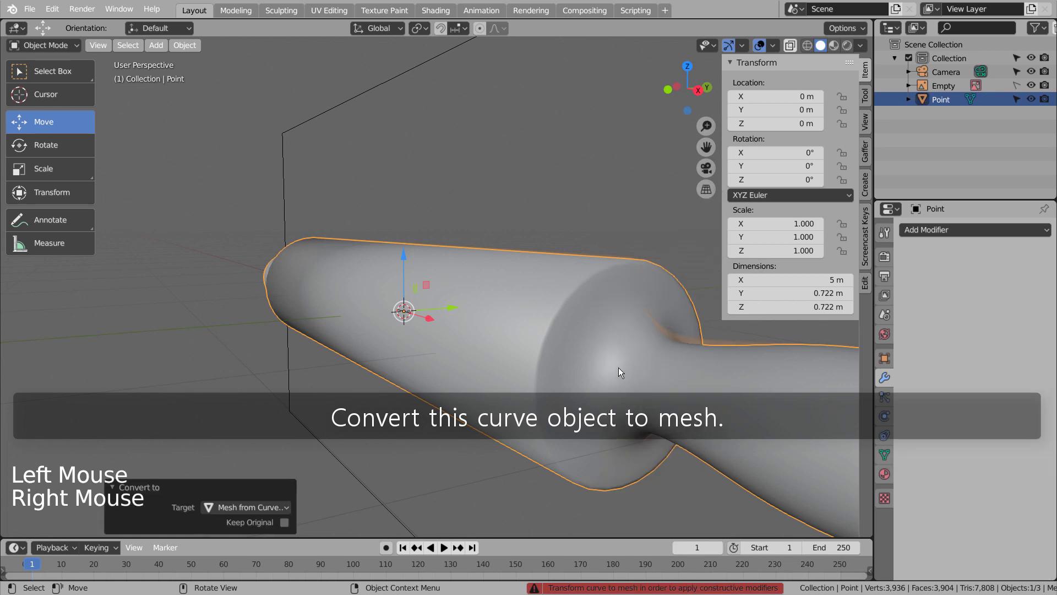
Inspect the new mesh in Edit Mode, then return to Object Mode and deselect it.
key(Tab)
middle_drag(455, 333, 560, 431)
scroll(553, 345, down, 4)
key(Tab)
triple_click(440, 390)
click(527, 407)
Add a plane beneath the rolling pin and scale it up by 3.347.
key(shift+a)
mouse_move(554, 327)
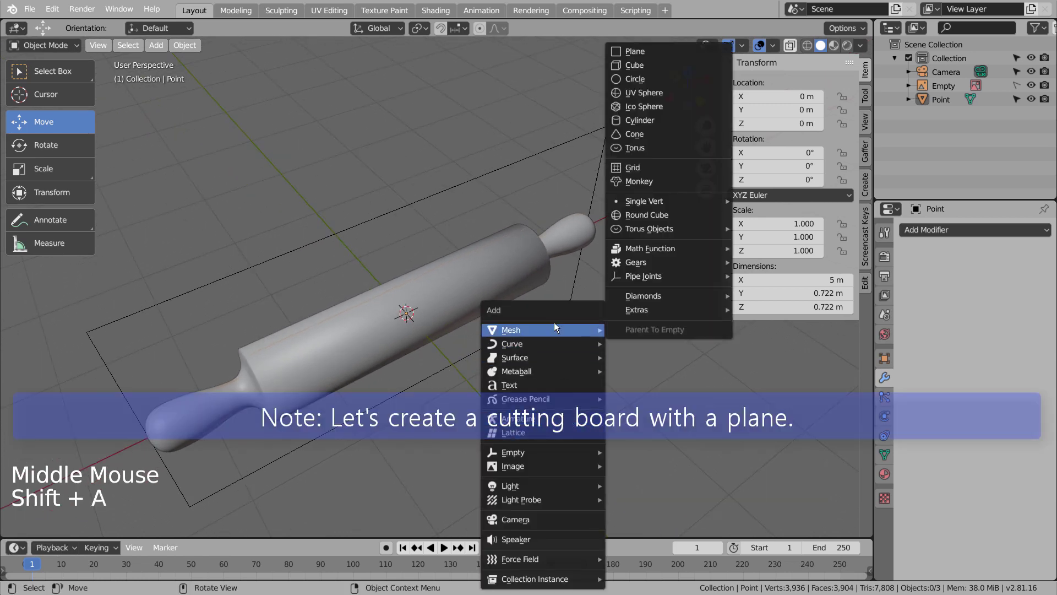
click(633, 52)
key(s)
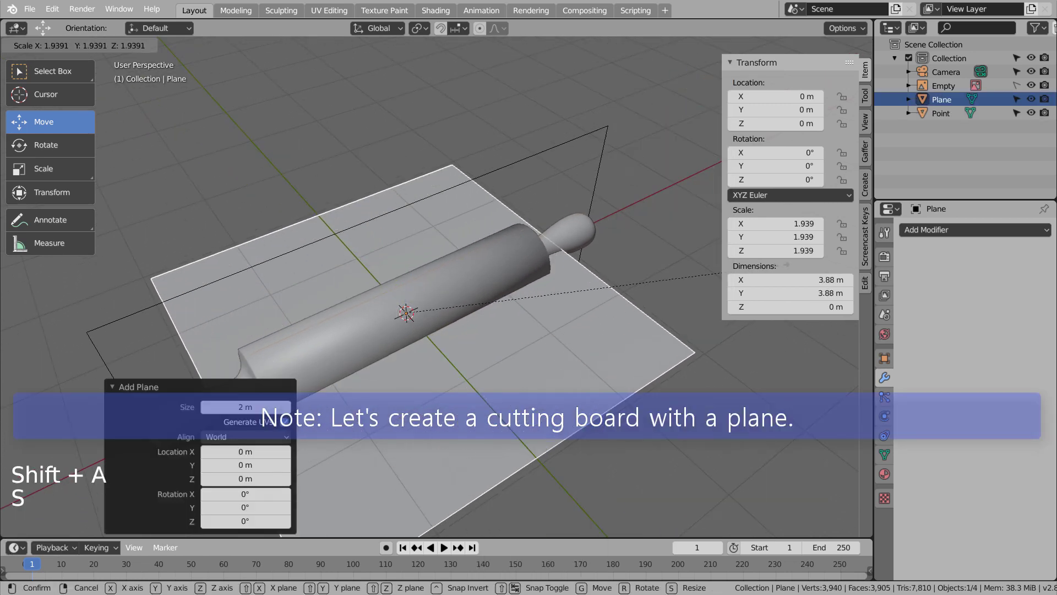
click(217, 251)
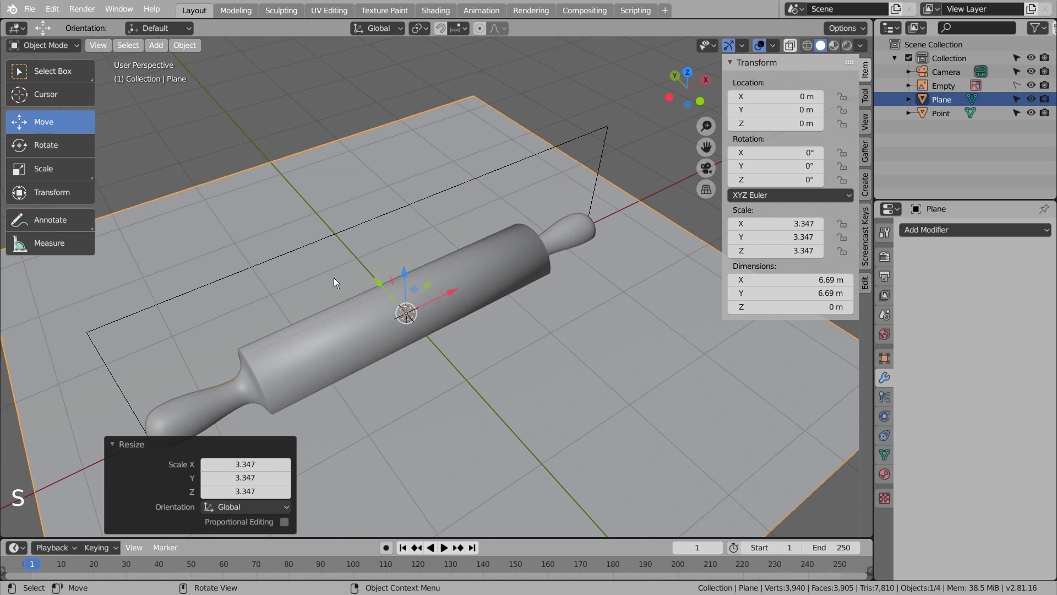
Stretch the plane 1.401 times along X to 9.37 m by 6.69 m, then enter Edit Mode.
middle_drag(509, 313, 467, 323)
scroll(461, 329, down, 4)
key(s)
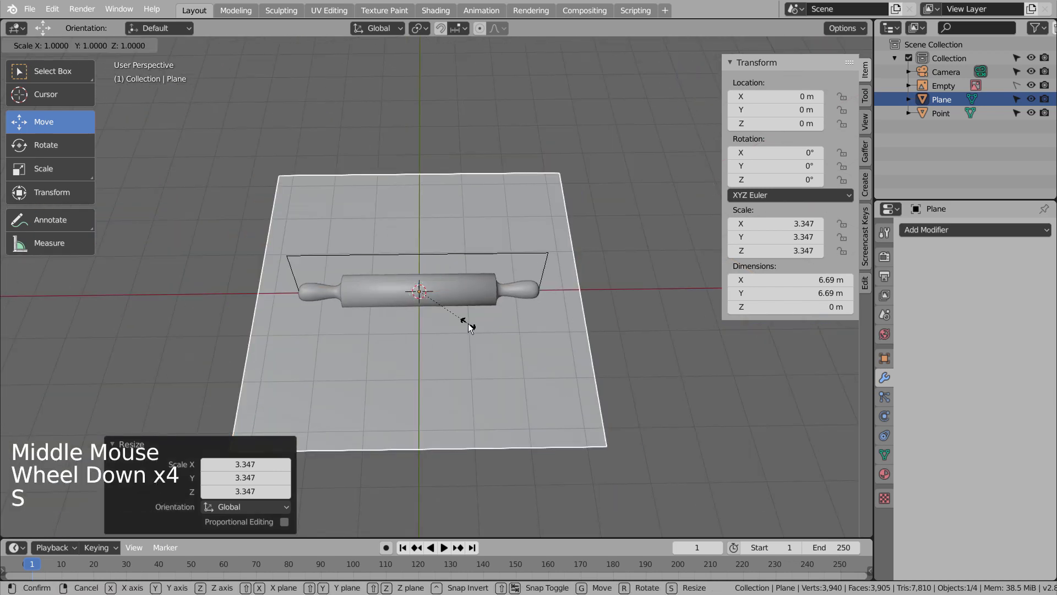
key(x)
click(496, 318)
middle_drag(471, 335, 520, 302)
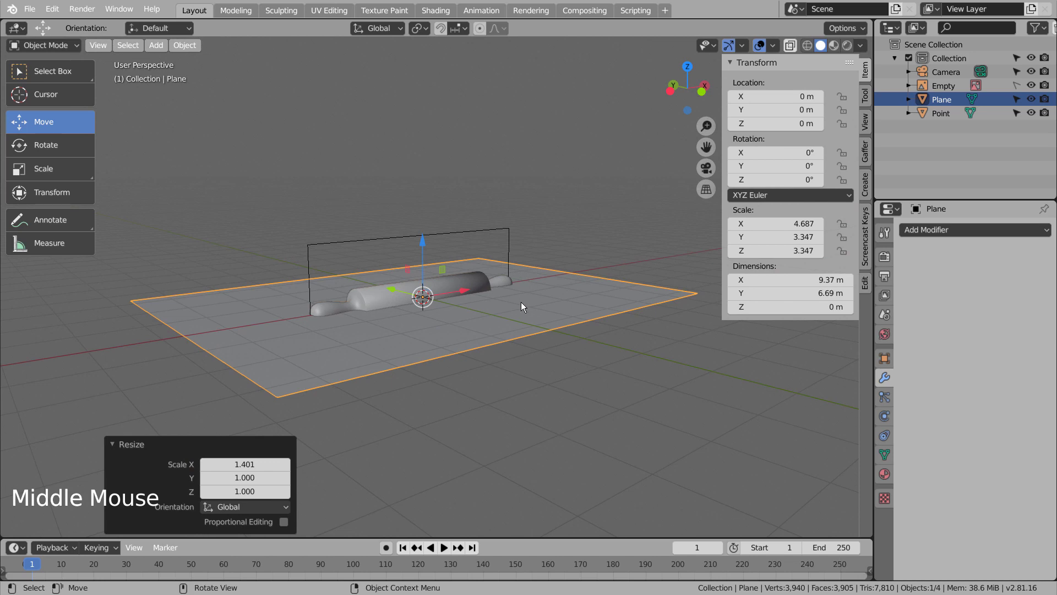
key(Tab)
Extrude the plane downward into a 0.286 m thick board.
key(e)
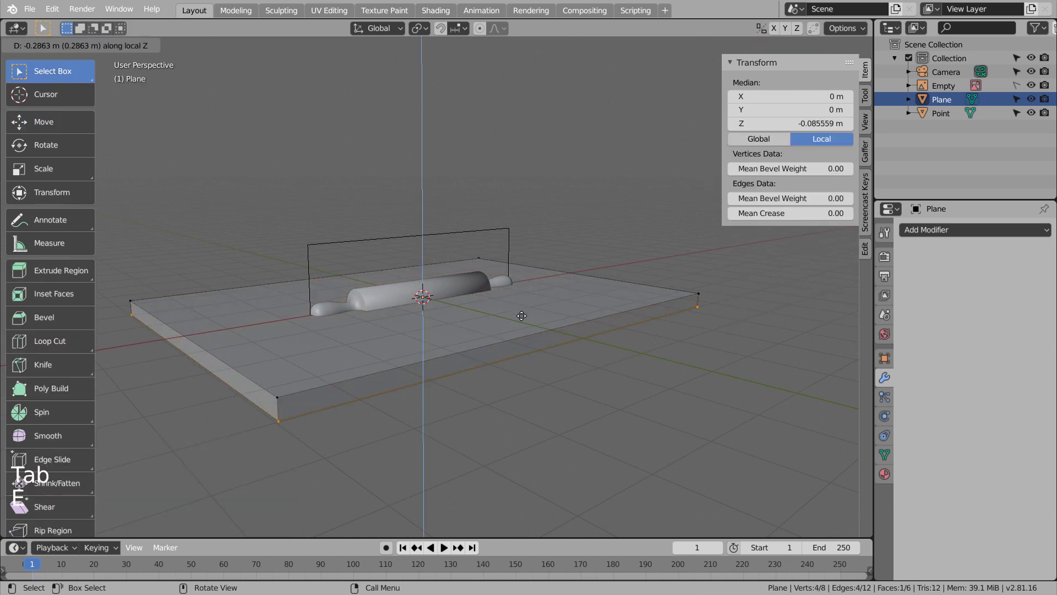
click(522, 316)
key(2)
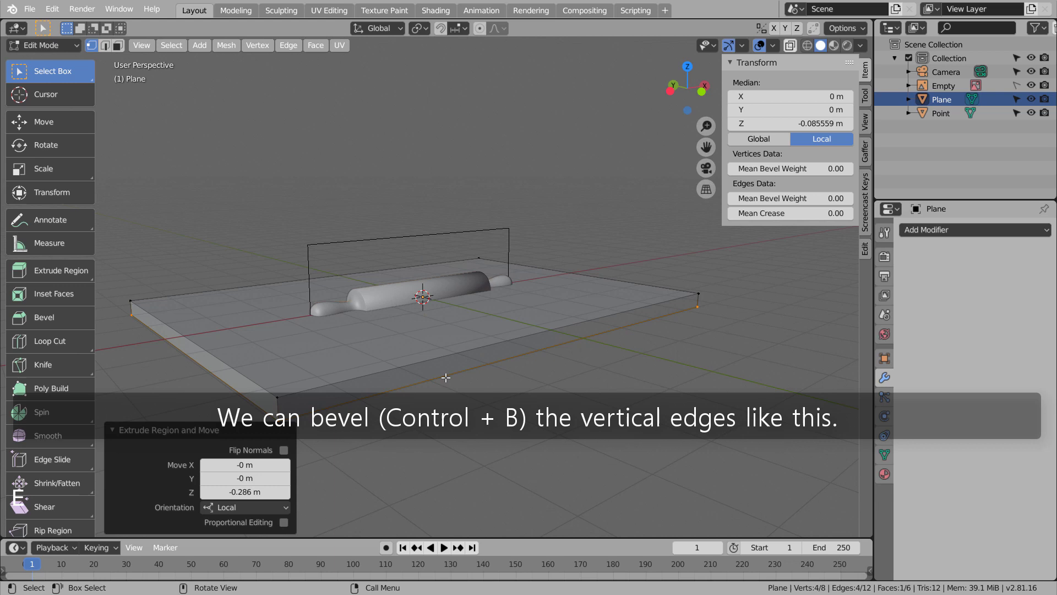
Bevel the board's four vertical corner edges round, about 0.175 m wide with 10 segments.
click(280, 403)
shift+click(696, 304)
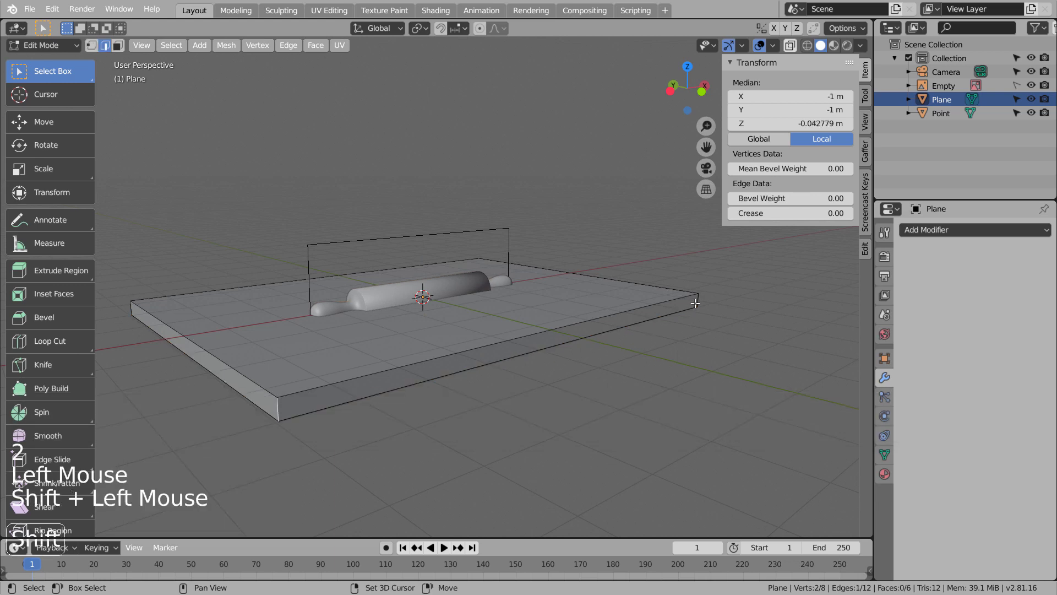
middle_drag(695, 305, 569, 369)
shift+click(661, 425)
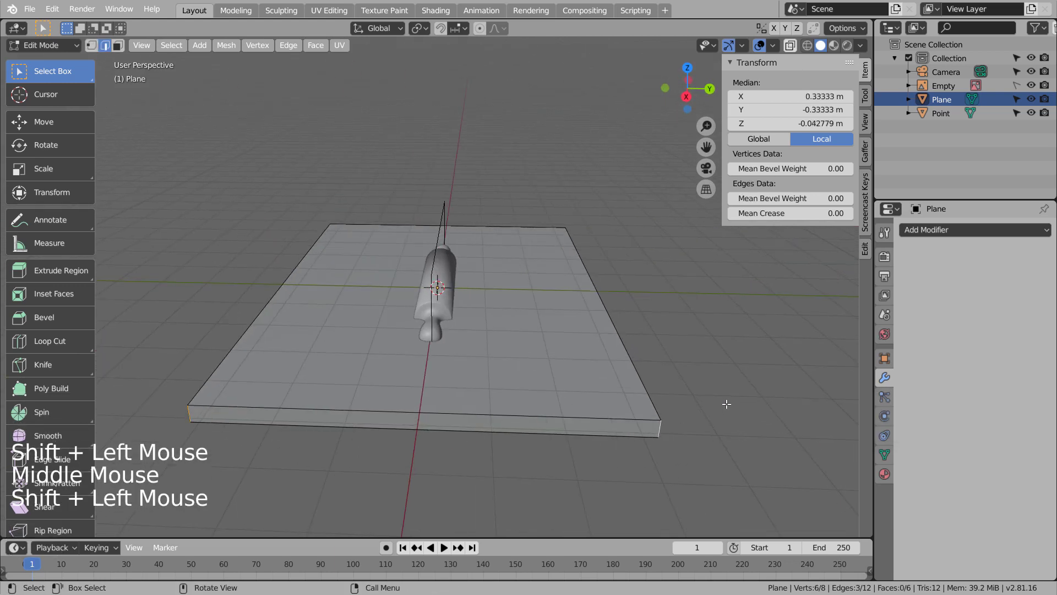
middle_drag(660, 425, 599, 385)
shift+click(631, 372)
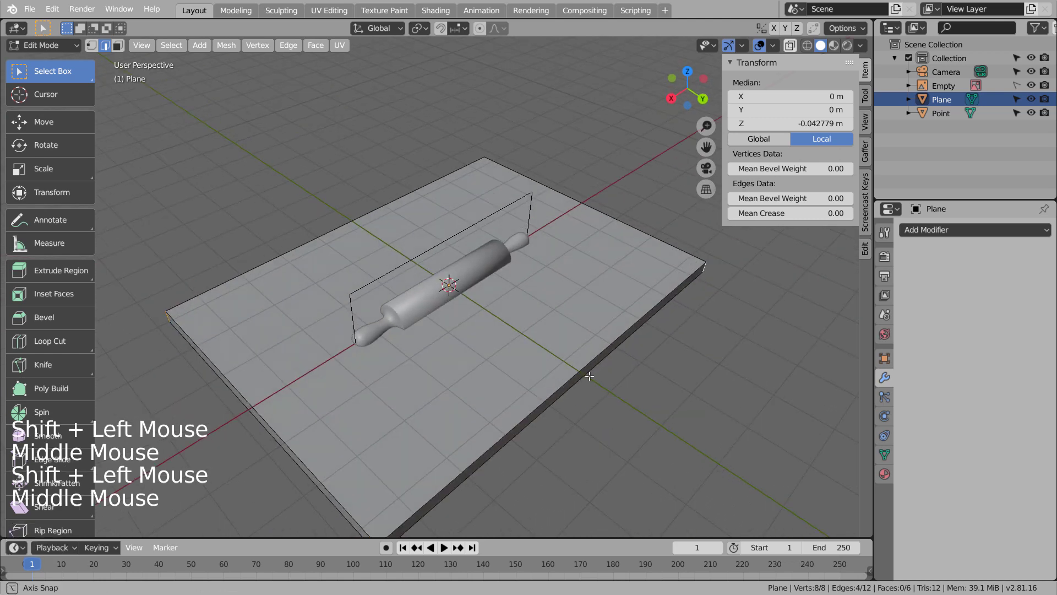
key(ctrl+b)
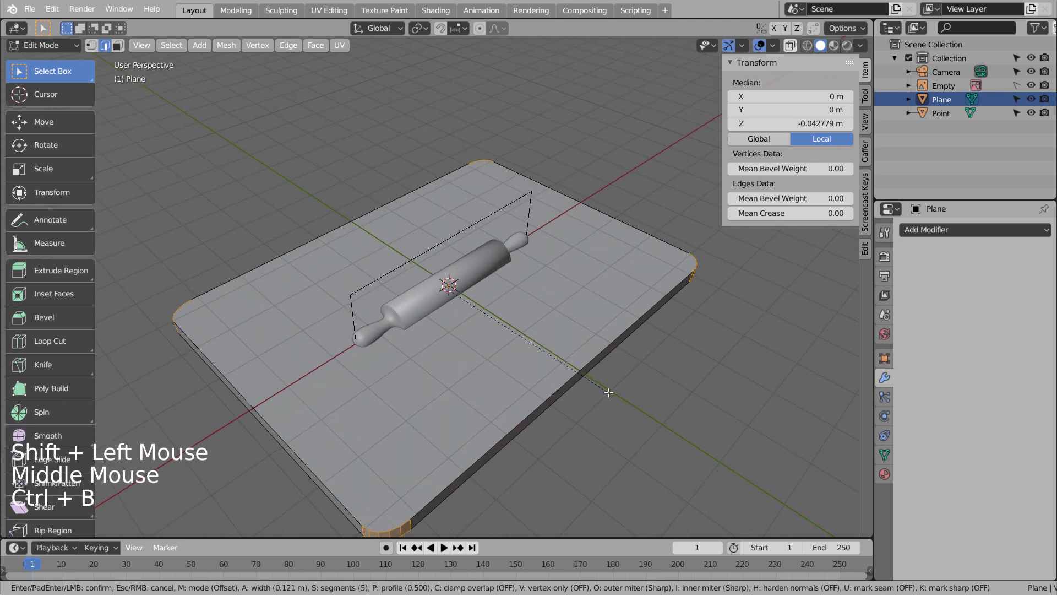
scroll(612, 397, up, 3)
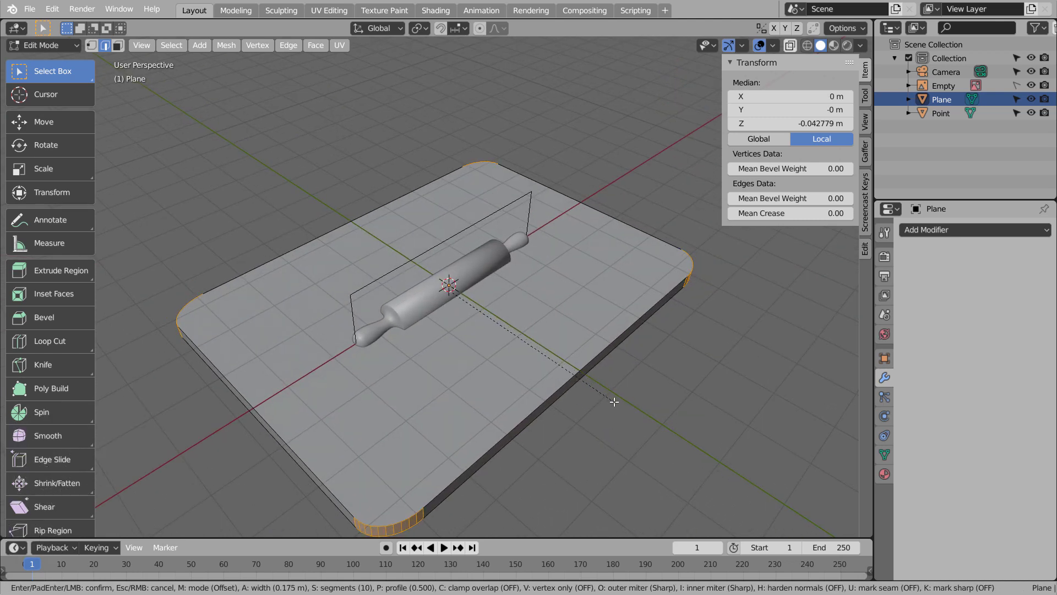
click(614, 401)
key(Tab)
middle_drag(431, 371, 424, 338)
Lower the board along Z so it sits just below the rolling pin.
click(448, 335)
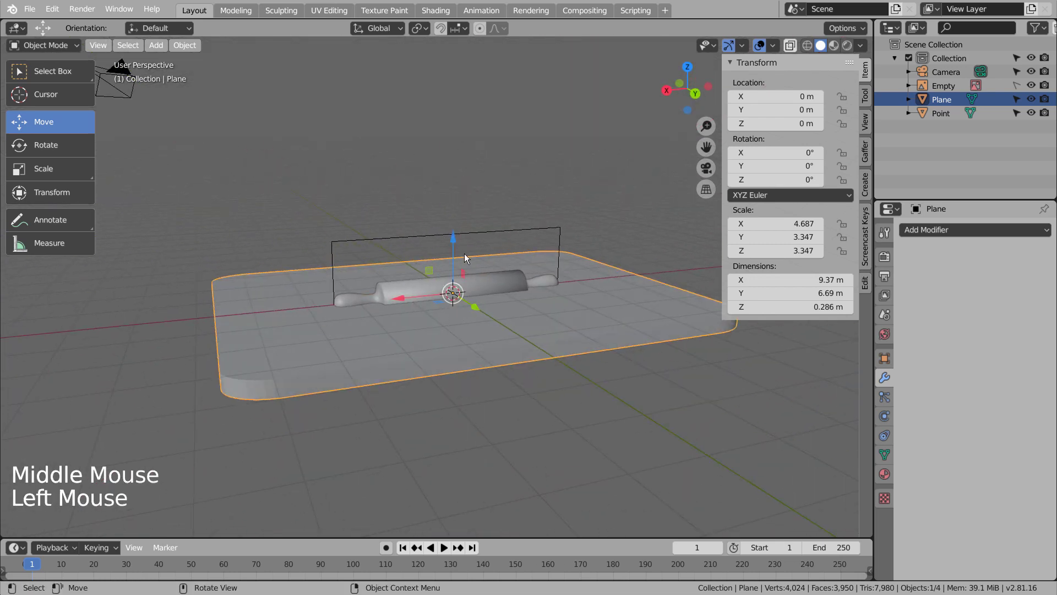
drag(450, 233, 439, 279)
key(KP_3)
scroll(448, 246, up, 4)
middle_drag(283, 240, 468, 273)
Hide the Empty in the viewport and exclude it from rendering.
click(489, 270)
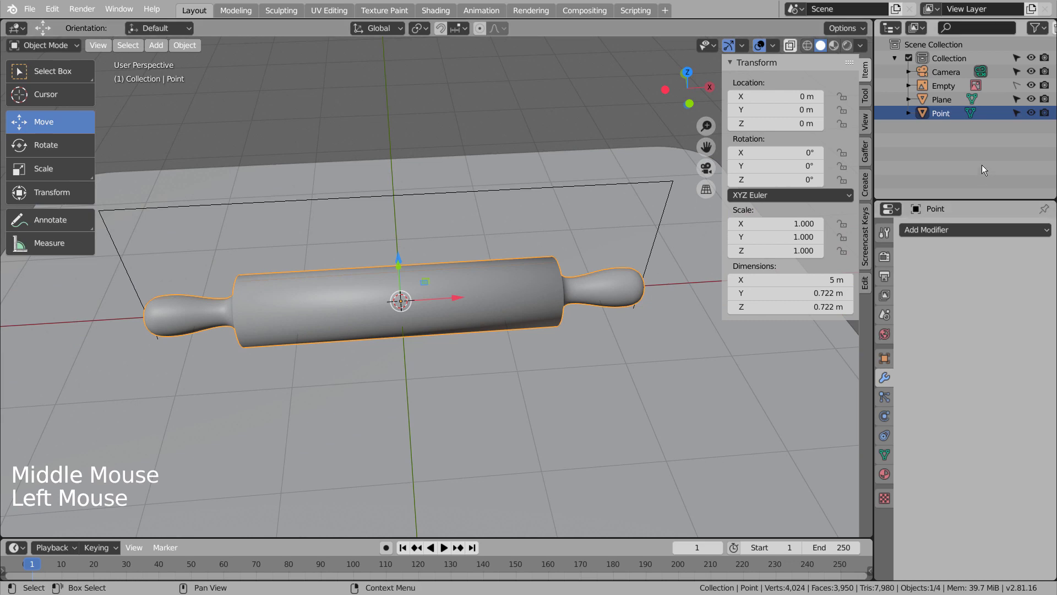
click(1044, 86)
click(1031, 85)
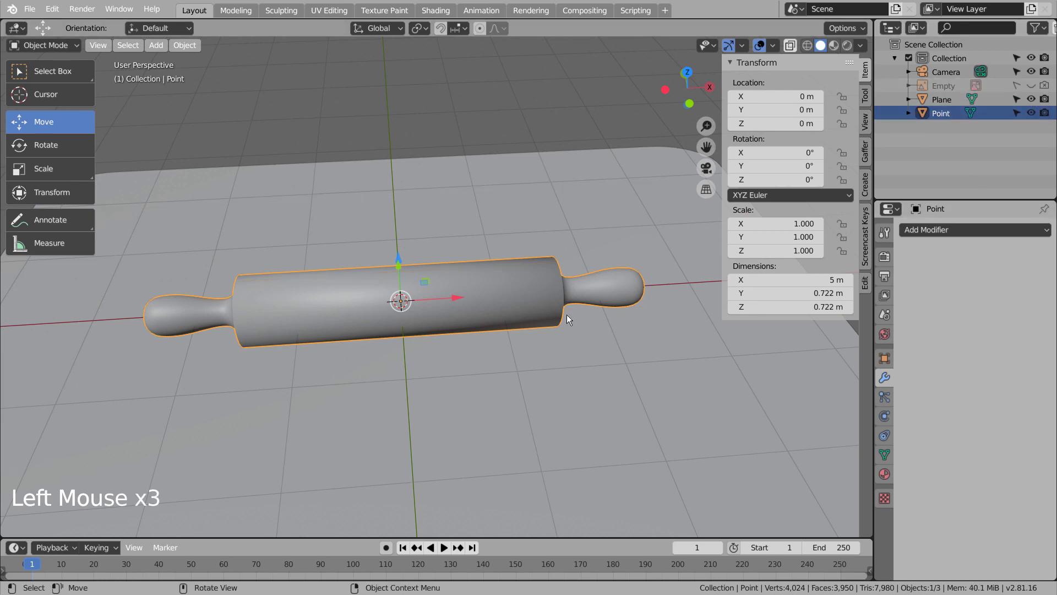
Rotate the rolling pin 35.1° in top view.
key(KP_7)
key(r)
click(585, 201)
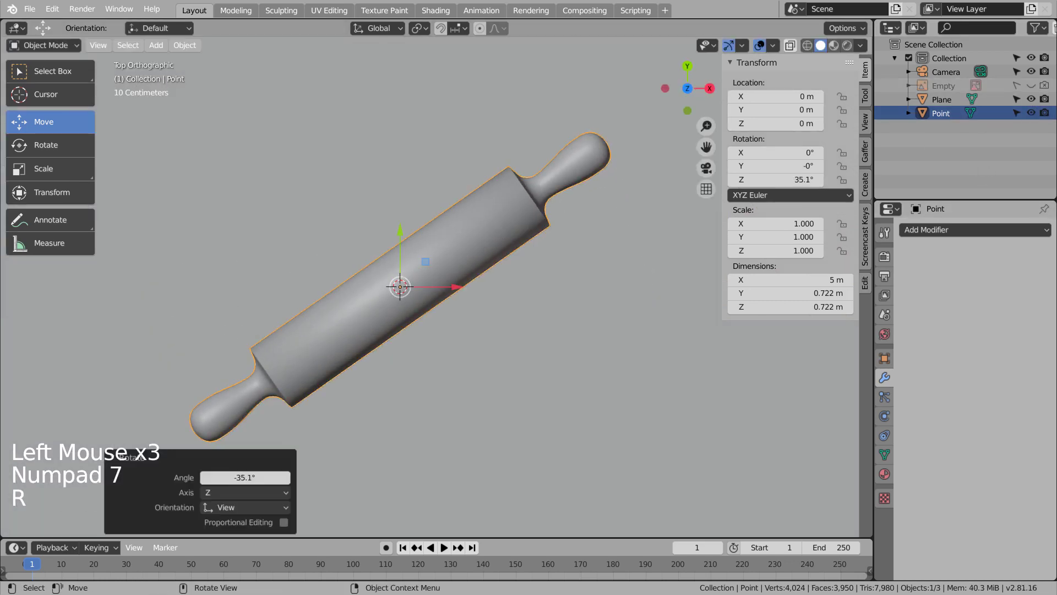
middle_drag(585, 202, 567, 262)
scroll(550, 292, up, 1)
scroll(539, 318, down, 2)
middle_drag(540, 318, 460, 368)
scroll(545, 390, down, 2)
scroll(447, 401, down, 3)
scroll(461, 367, up, 3)
Enlarge the rolling pin by 1.444 to 7.23 m long.
click(457, 231)
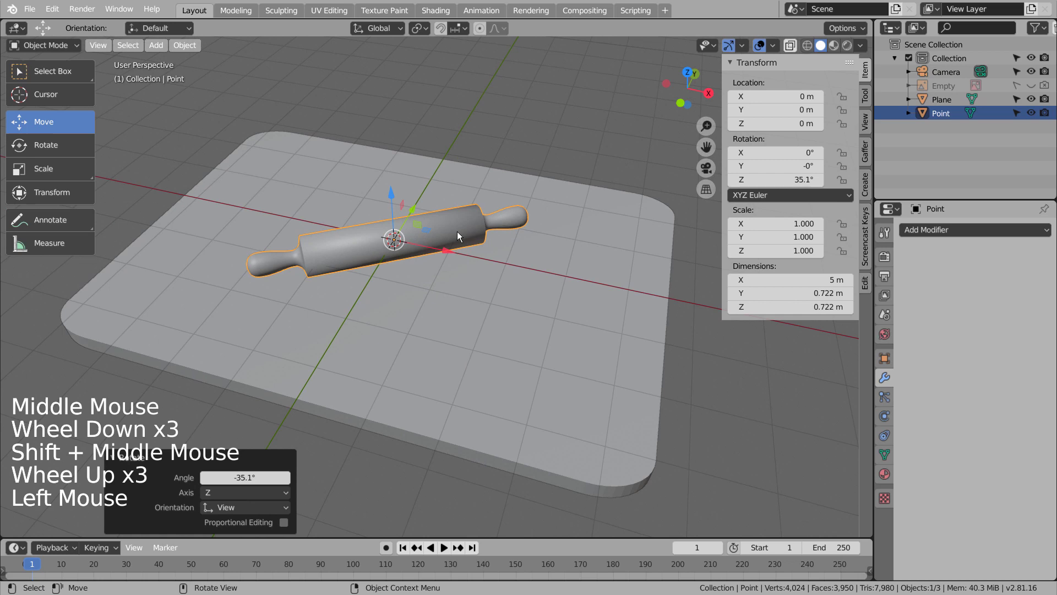
key(s)
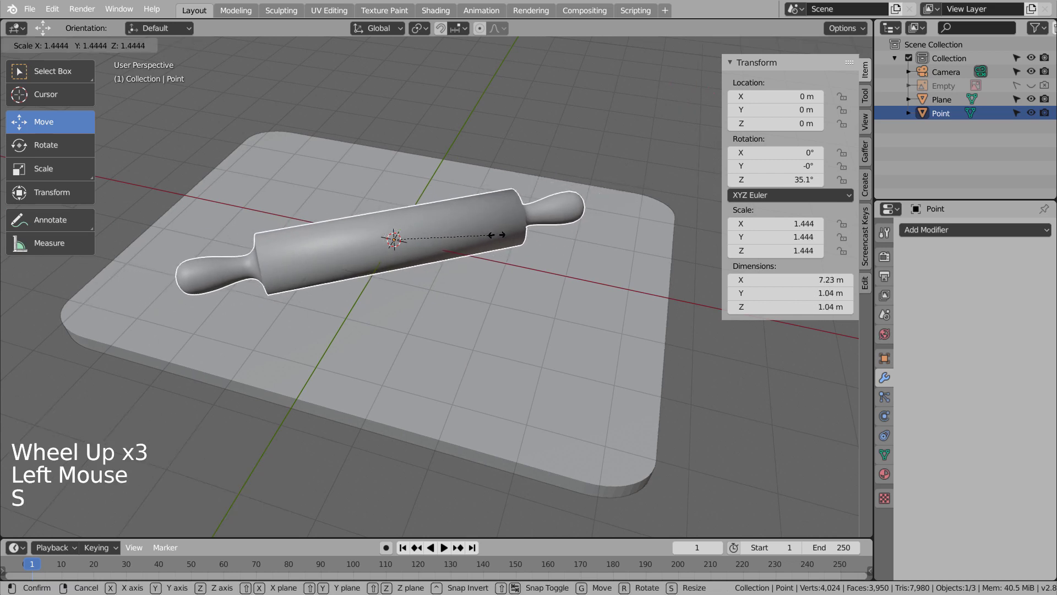
click(501, 236)
middle_drag(497, 242, 524, 318)
Raise the rolling pin 0.142 m in side view so it rests on the board.
key(KP_3)
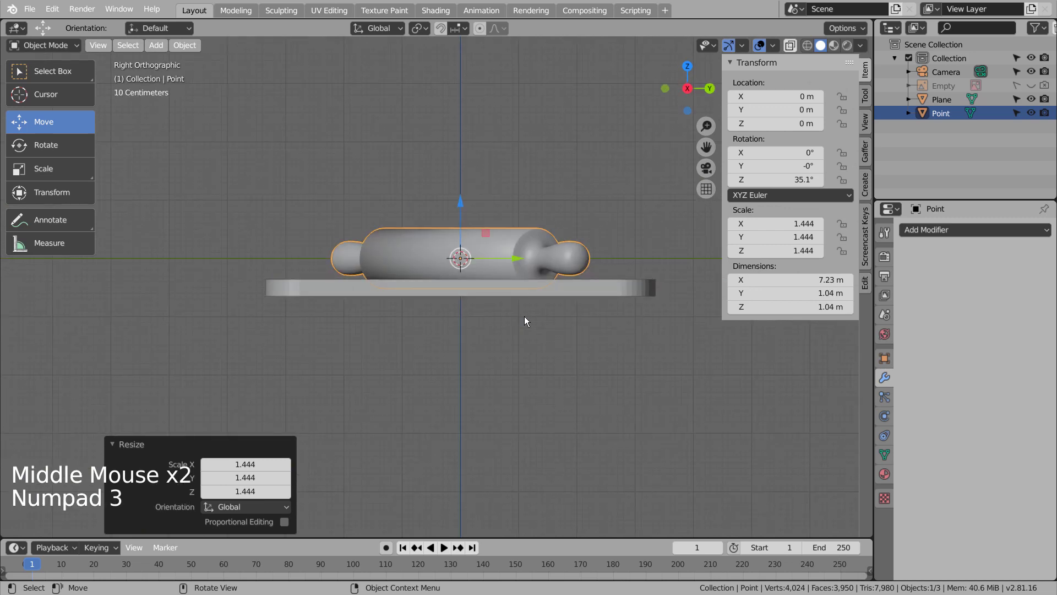
mouse_move(462, 206)
mouse_down()
mouse_move(468, 193)
mouse_move(468, 204)
mouse_up()
middle_drag(468, 205, 372, 264)
scroll(374, 270, down, 1)
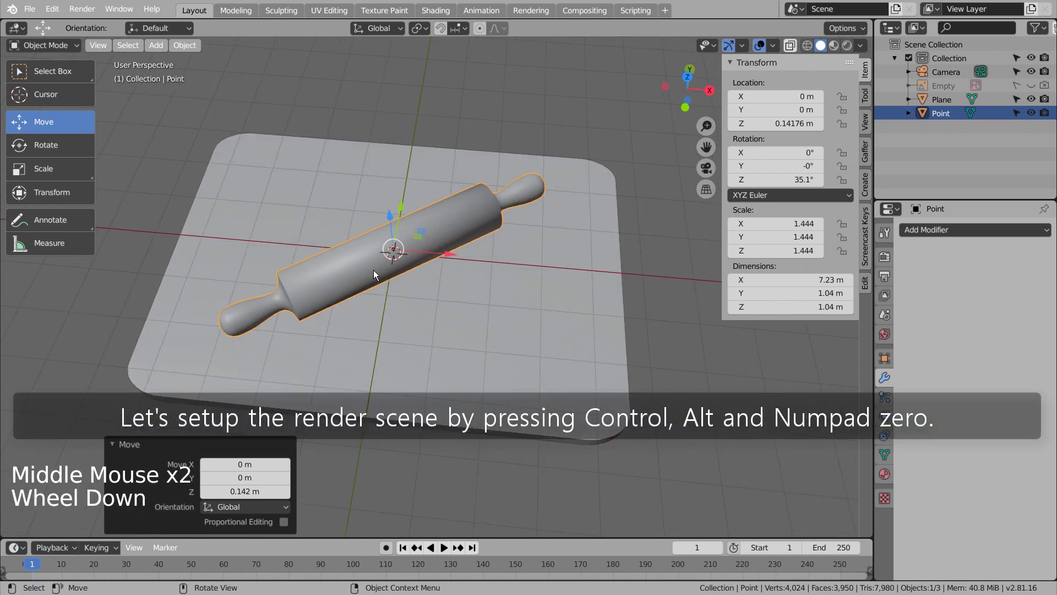
Align the camera to the view and pull it back to frame board and pin from above.
key(ctrl+alt+KP_0)
key(shift+grave)
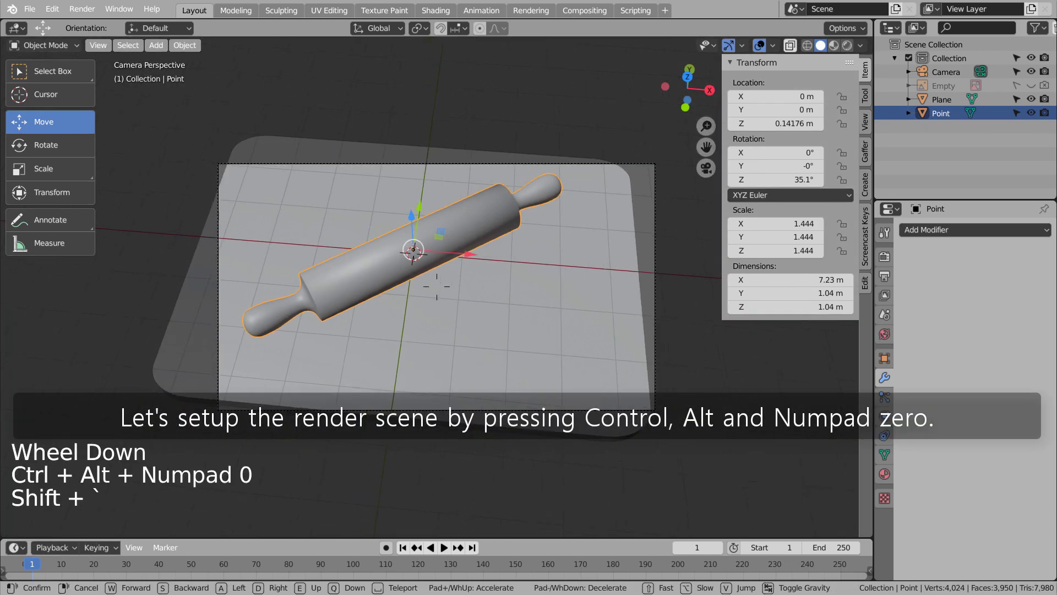
key(s)
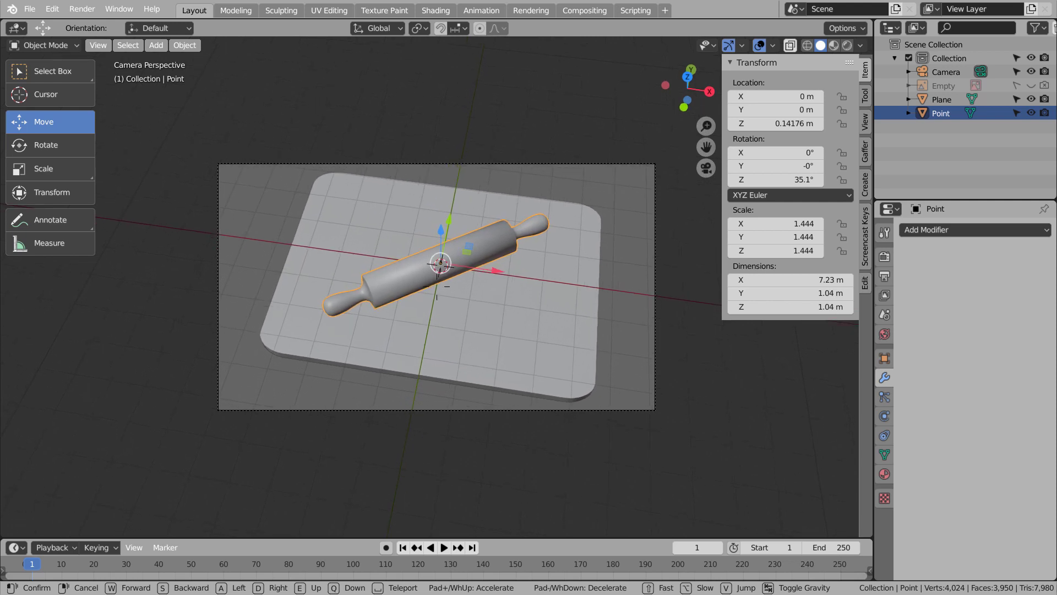
click(445, 340)
Leave camera view and select the cutting board.
middle_click(437, 362)
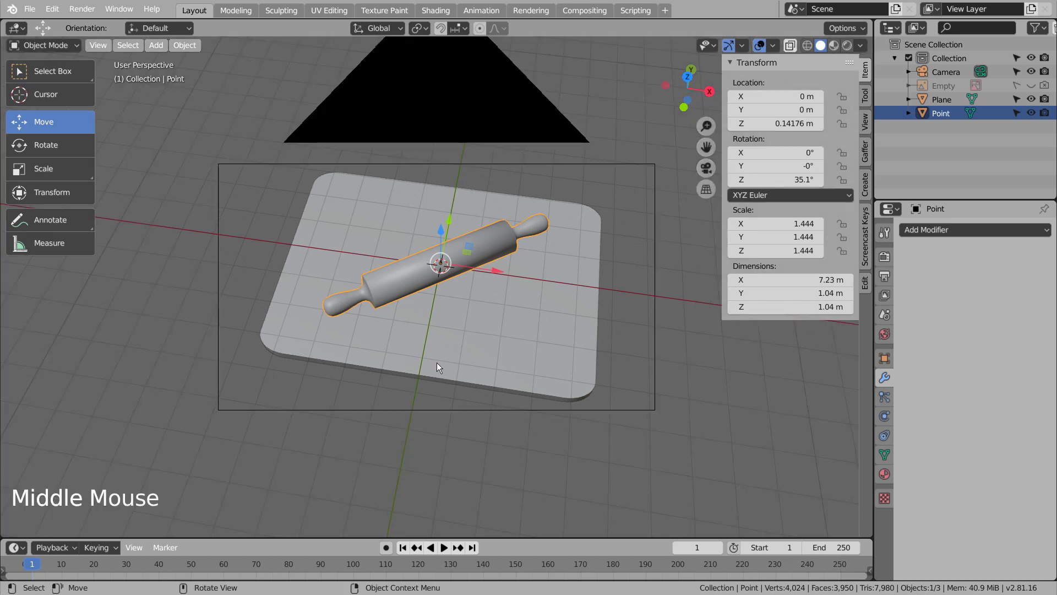
middle_drag(405, 379, 415, 342)
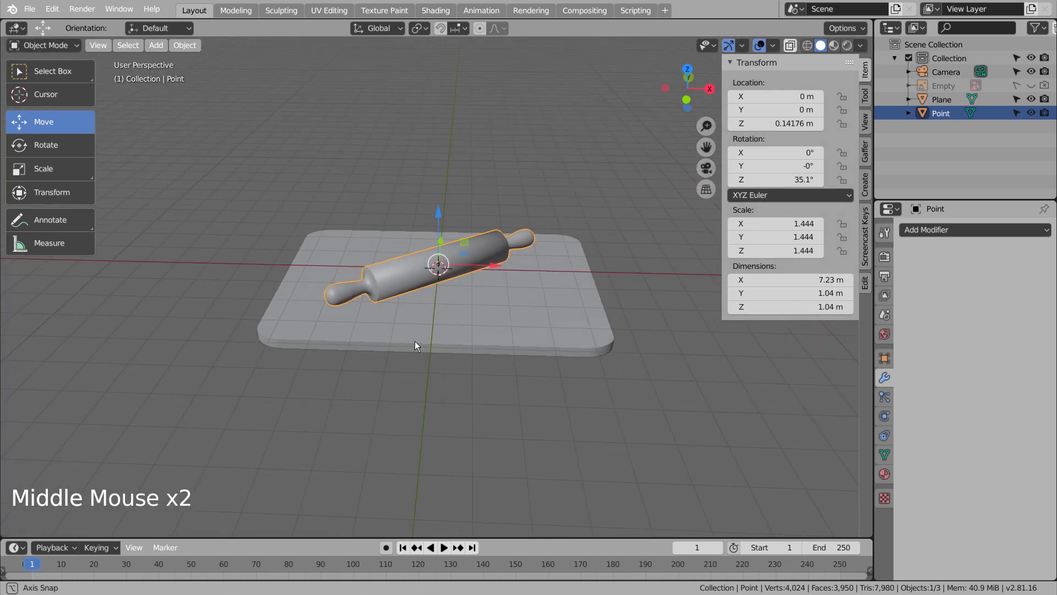
click(483, 341)
scroll(489, 345, up, 4)
middle_drag(495, 349, 526, 375)
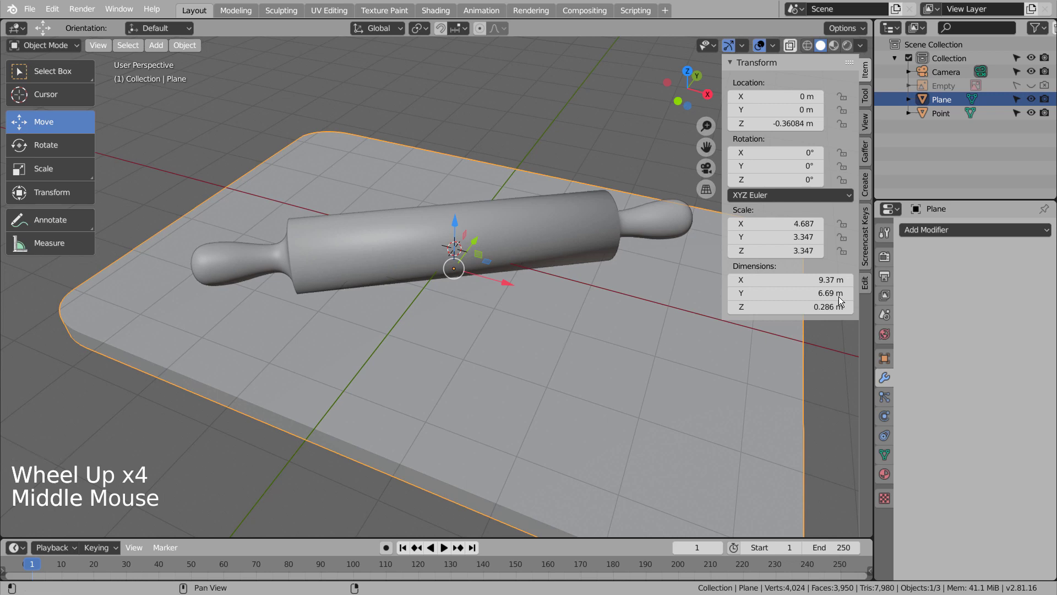
Add a 16.8 m square ground plane and lower it to Z −0.6394 m below the board.
scroll(687, 419, down, 5)
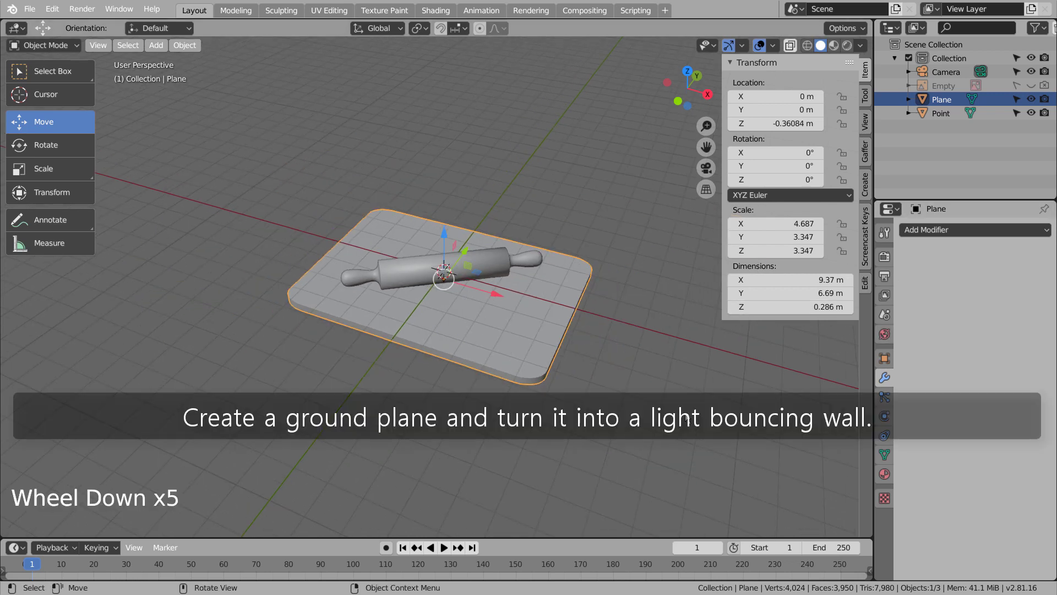
click(595, 330)
key(shift+a)
mouse_move(594, 329)
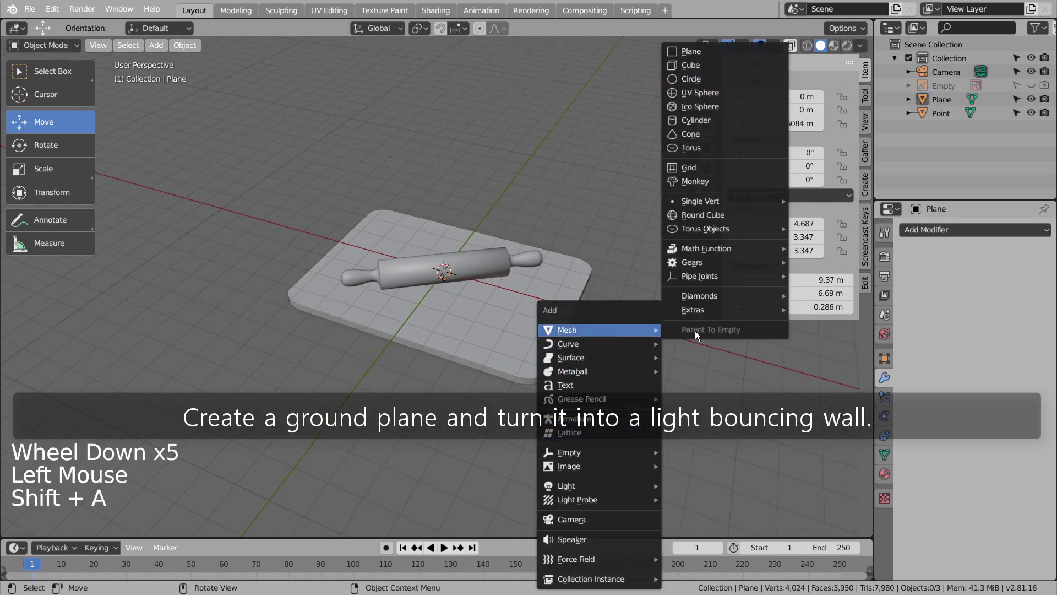
click(706, 51)
key(s)
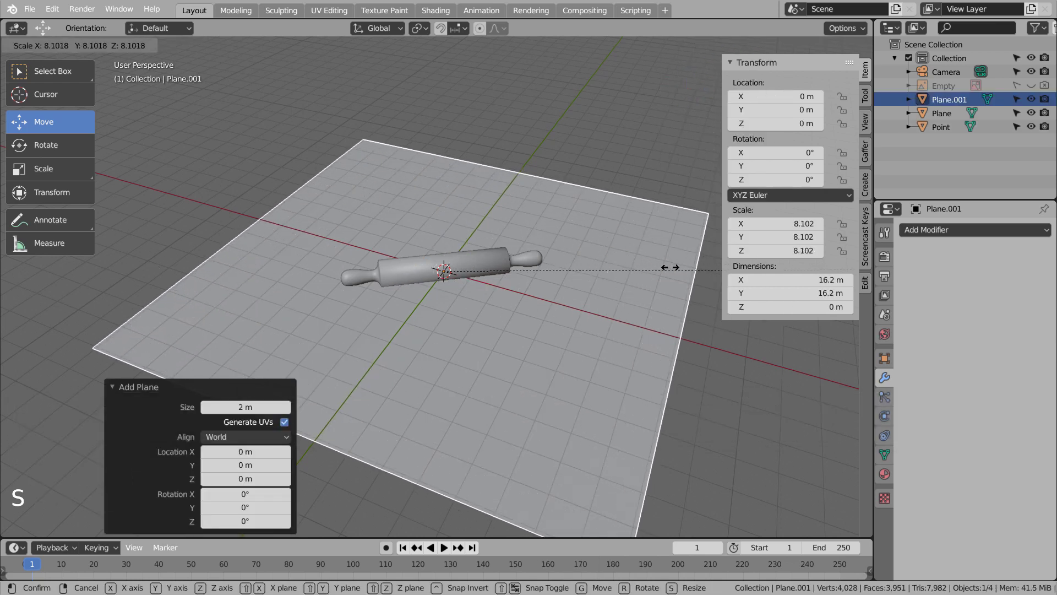
click(677, 267)
drag(435, 225, 450, 237)
key(KP_3)
middle_drag(491, 230, 575, 260)
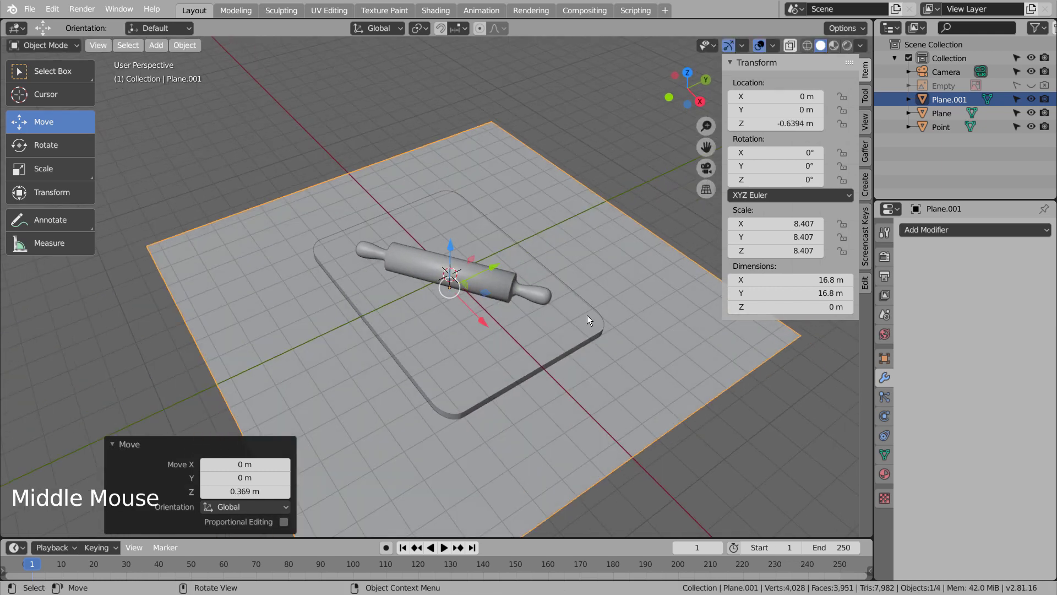
Shade the cutting board smooth and enable Auto Smooth in its Normals settings.
click(579, 328)
right_click(579, 328)
click(579, 328)
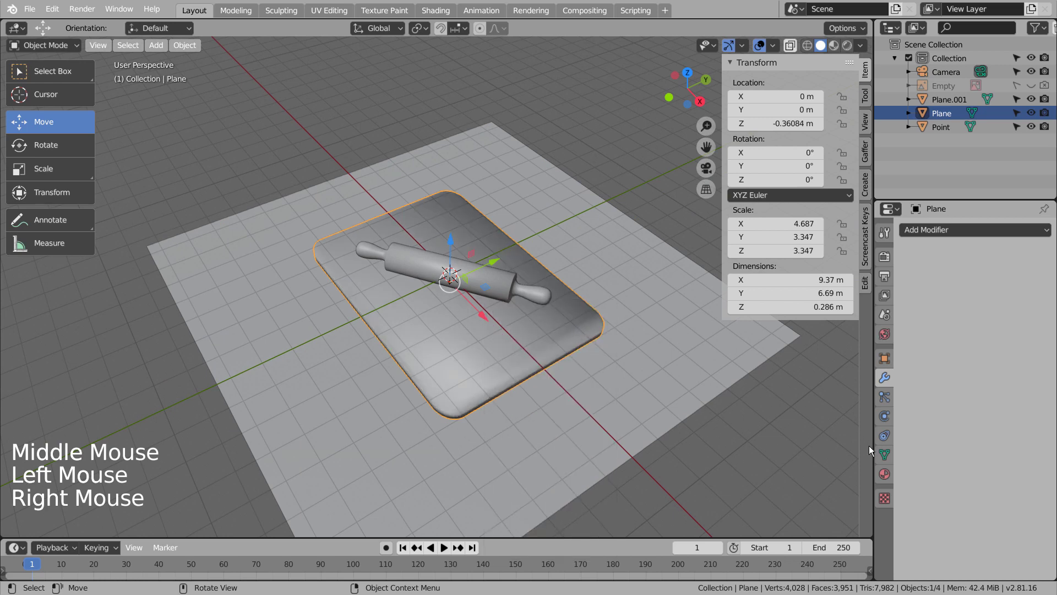
click(885, 455)
click(907, 468)
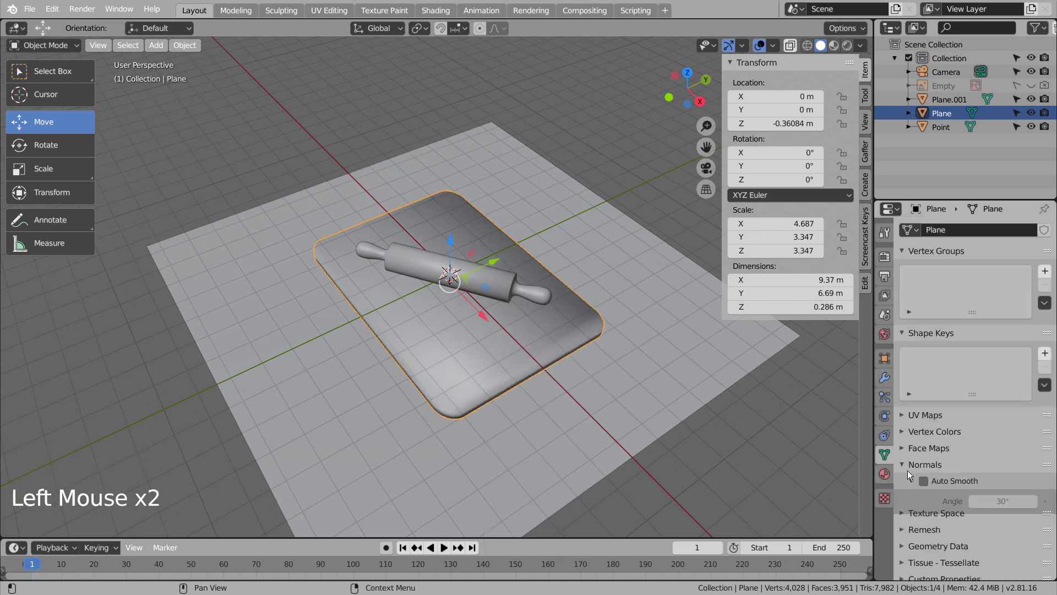
click(922, 481)
Extrude the back edge of floor plane Plane.001 upward into a back wall.
click(617, 230)
click(610, 250)
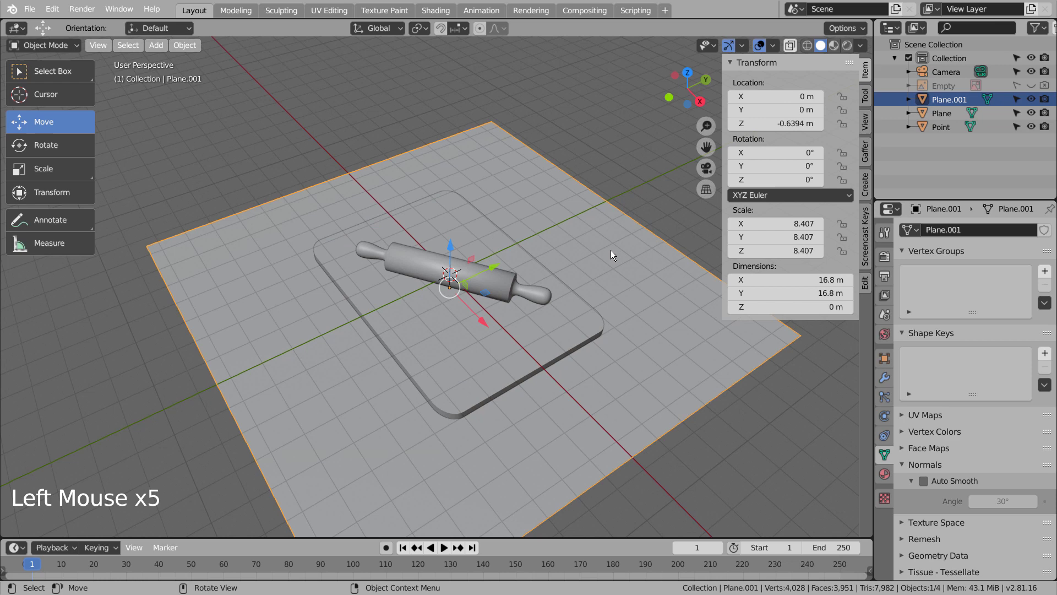
key(Tab)
key(2)
click(612, 238)
scroll(628, 284, down, 4)
scroll(628, 284, down, 1)
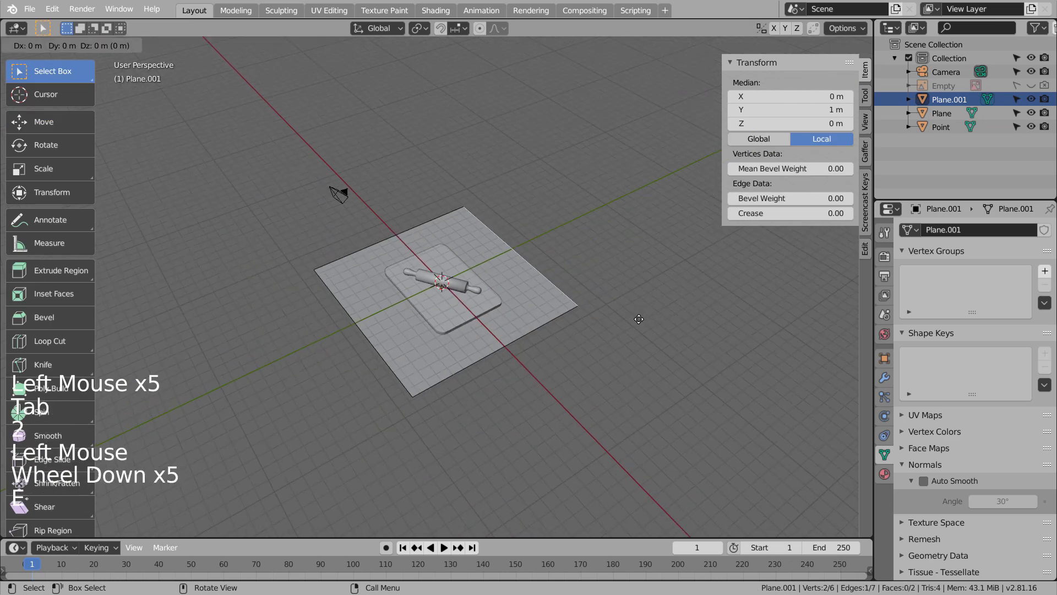
key(e)
click(632, 160)
key(KP_Enter)
key(KP_Enter)
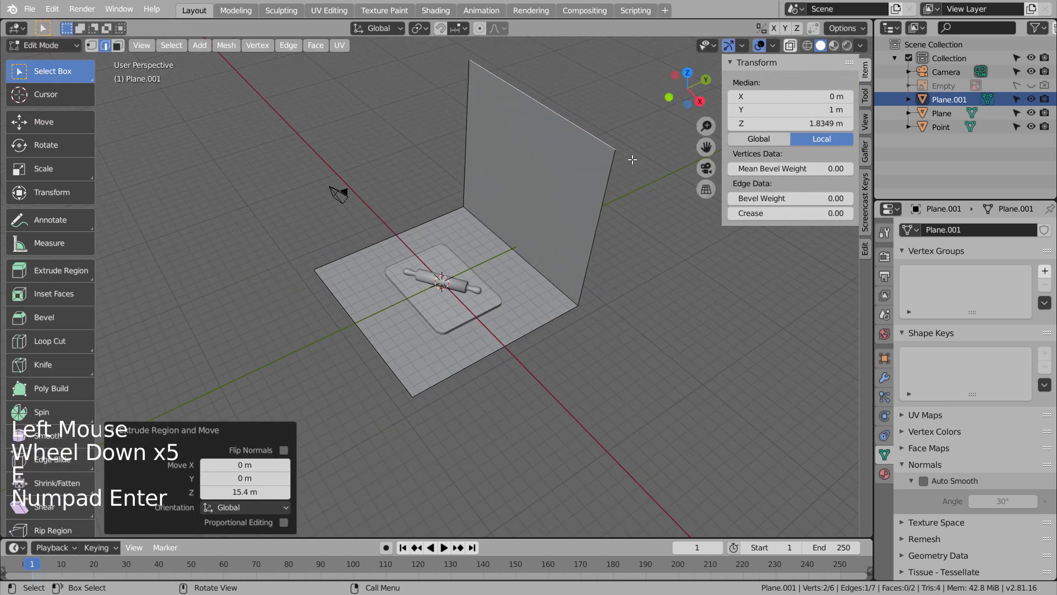
Raise the wall's top edge, then extrude it forward into an overhead canopy with a slanted front.
key(KP_3)
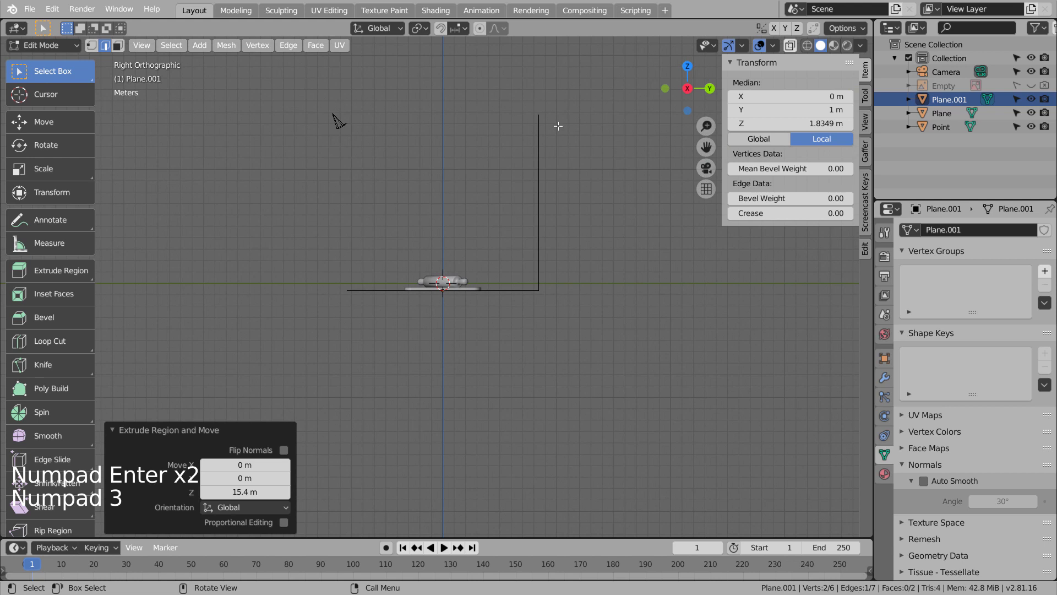
key(g)
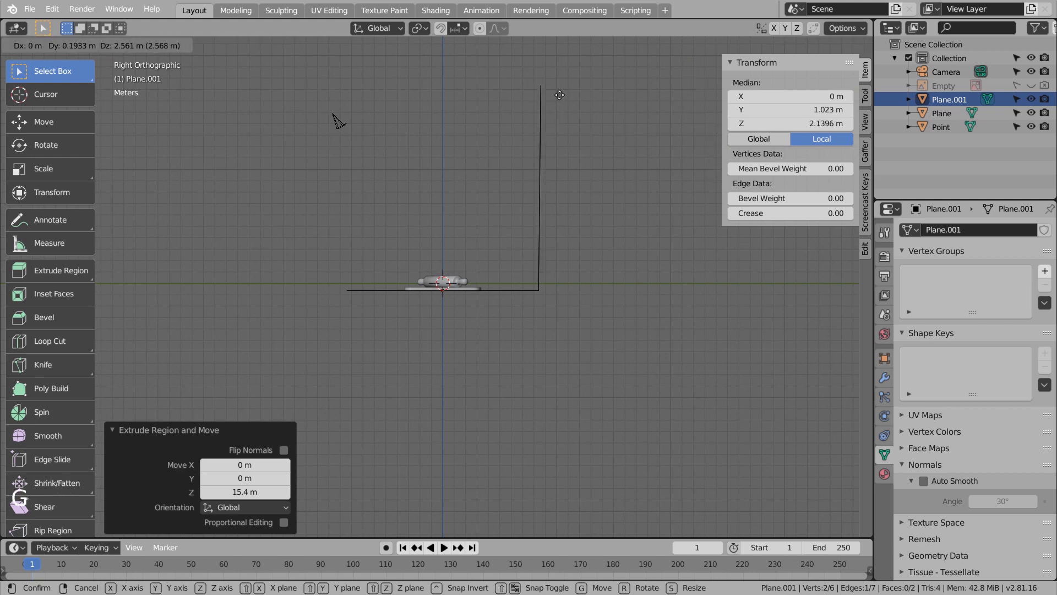
click(560, 78)
key(e)
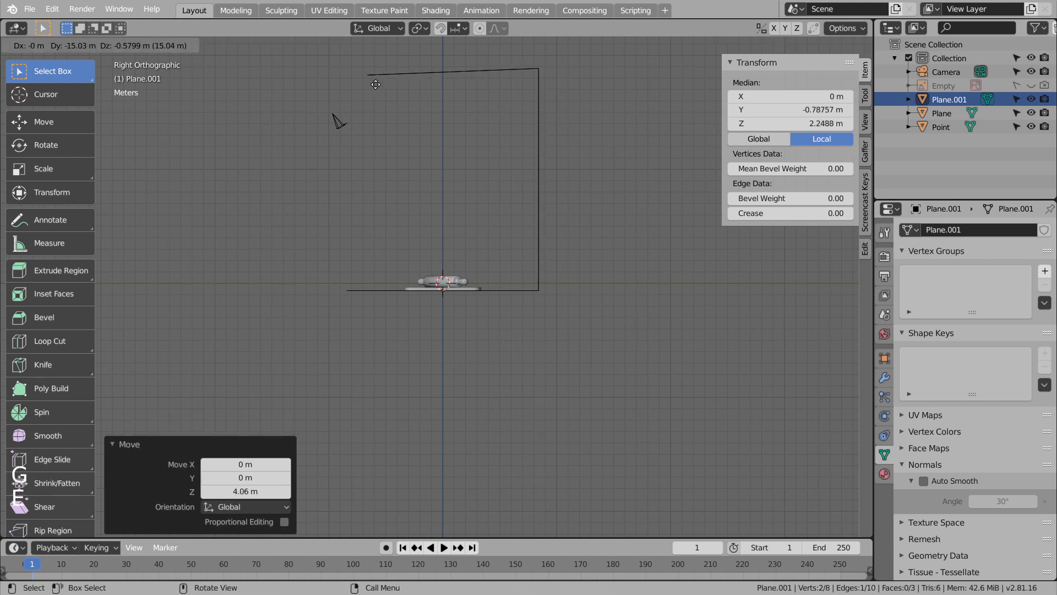
click(307, 83)
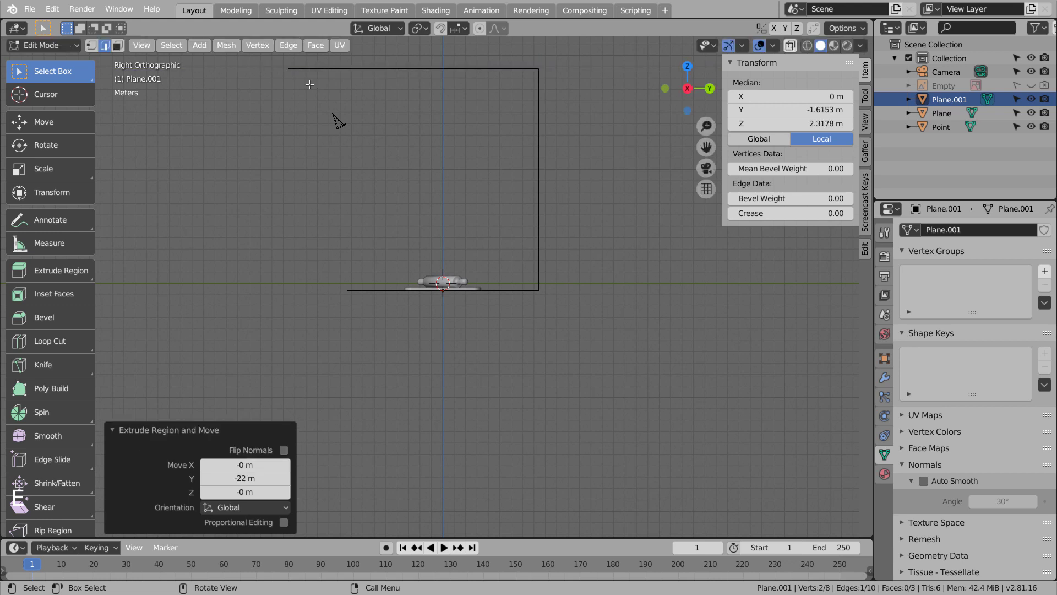
key(e)
click(260, 180)
Bevel the three fold edges of the backdrop 0.111 m with 12 segments.
middle_drag(260, 180, 360, 229)
scroll(319, 204, down, 3)
click(365, 231)
shift+click(483, 159)
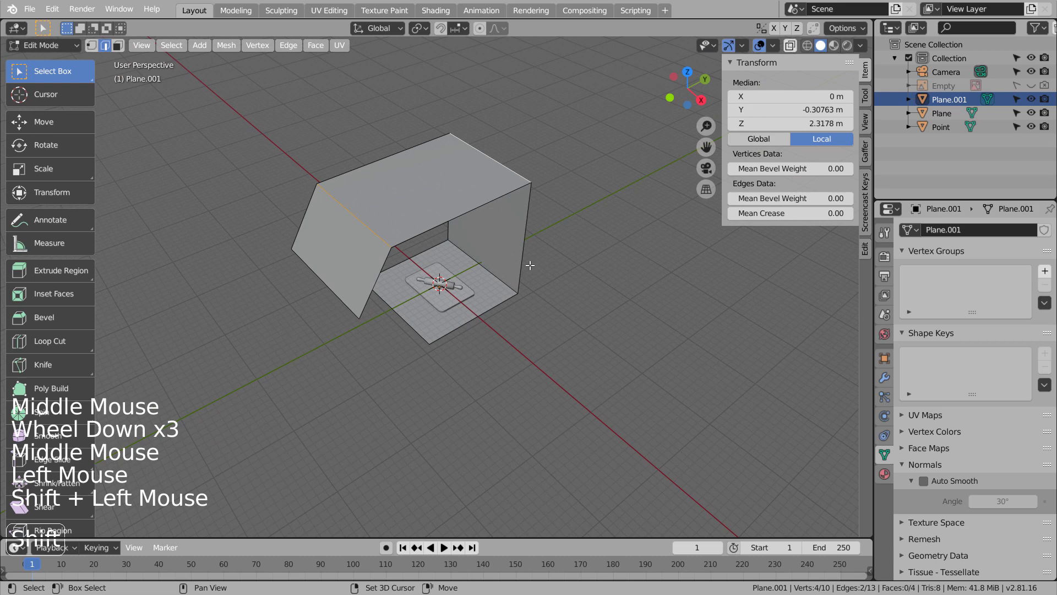
shift+click(520, 284)
shift+click(517, 285)
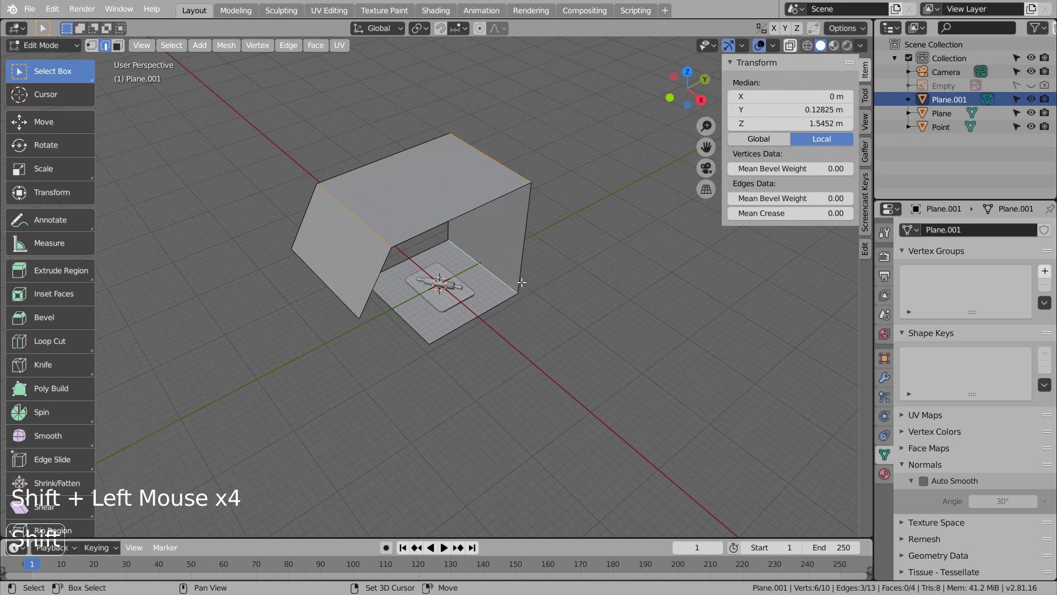
key(ctrl+b)
click(563, 300)
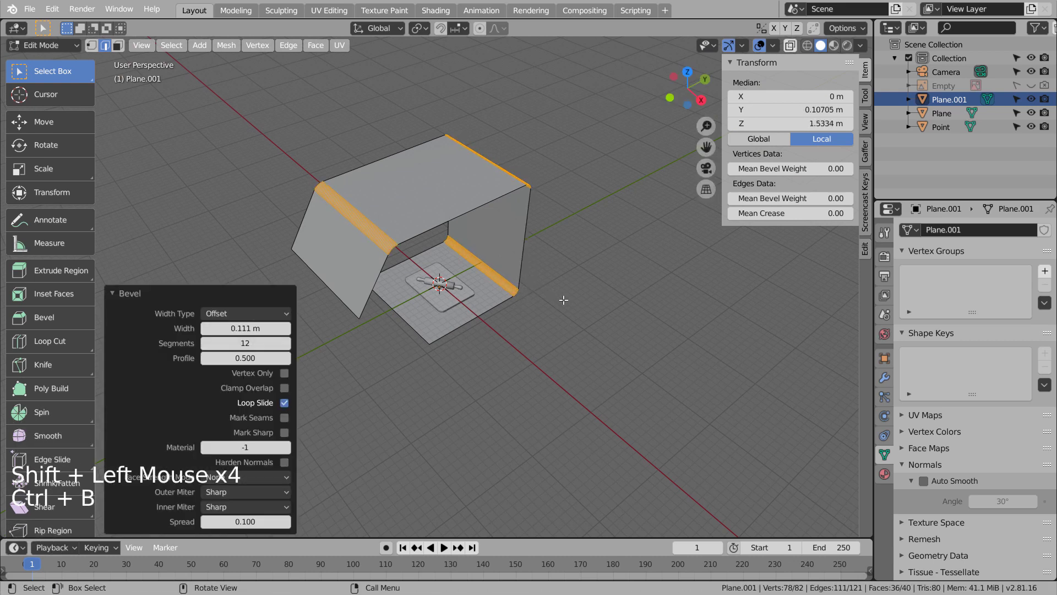
Shade the backdrop smooth and check it through the scene camera.
key(Tab)
click(506, 231)
right_click(506, 231)
click(507, 232)
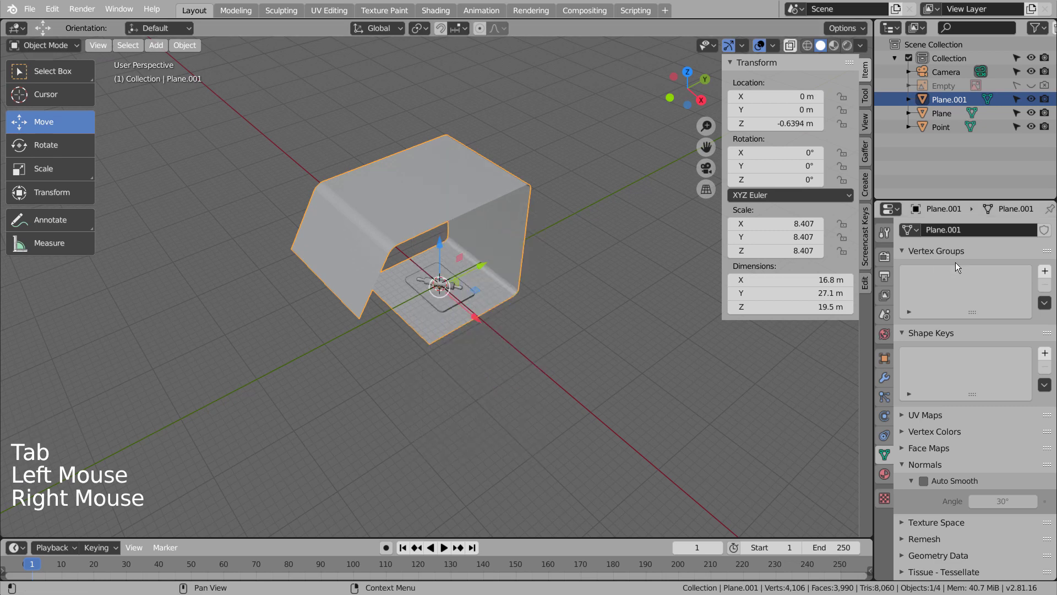
key(KP_0)
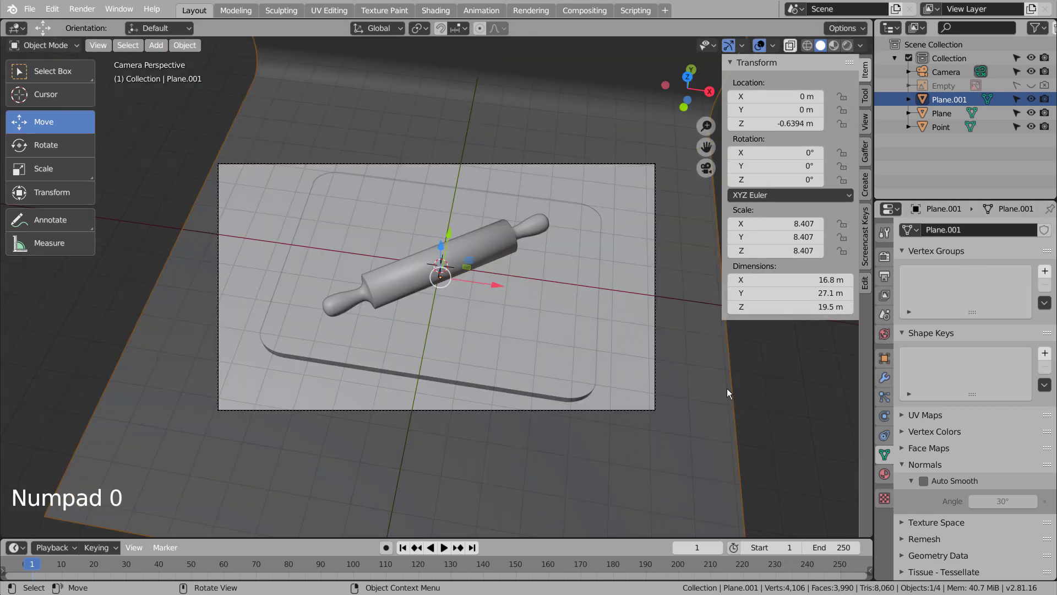
click(689, 401)
scroll(689, 400, down, 2)
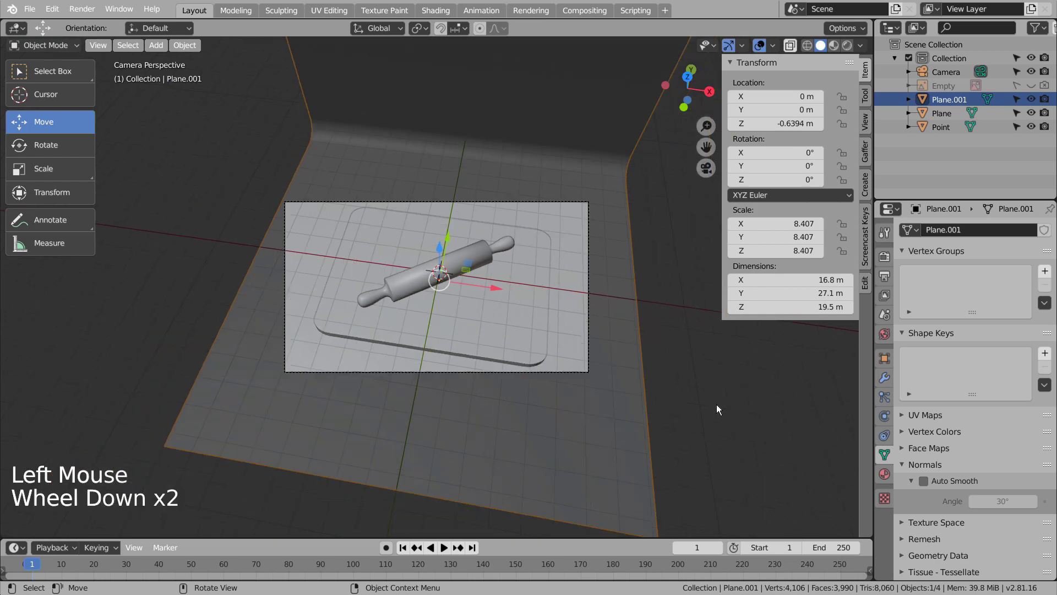
middle_drag(715, 404, 648, 364)
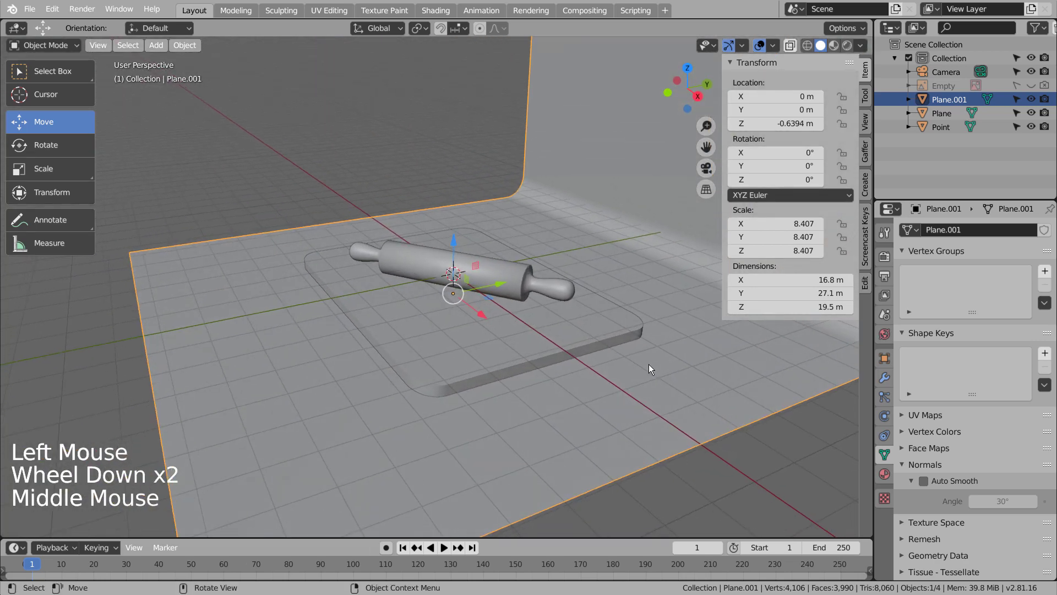
Give the backdrop a new material, Material.001, with a darker grey base colour in Material Preview.
click(884, 473)
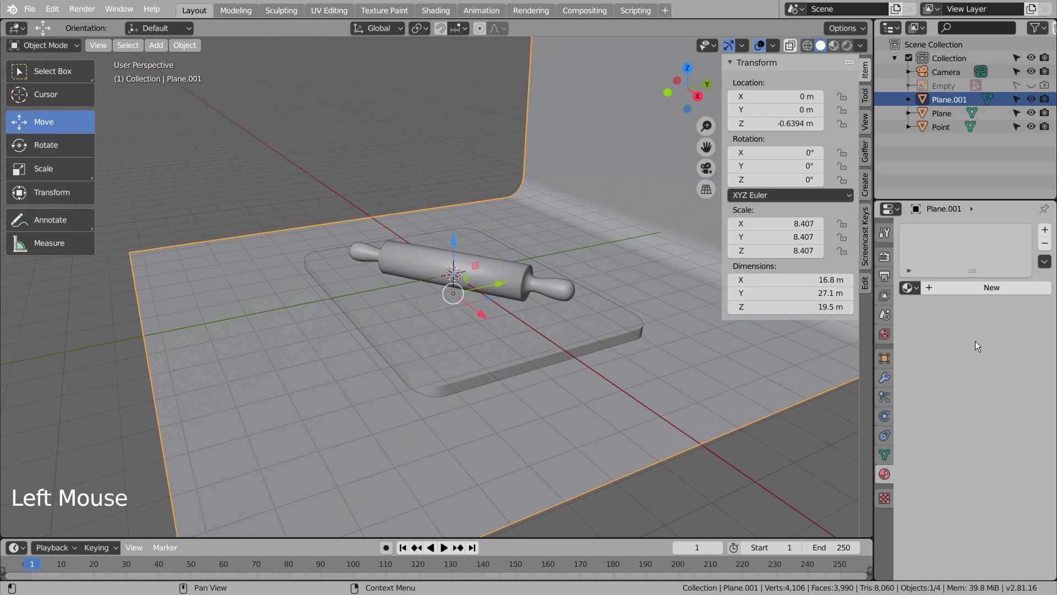
click(998, 287)
click(999, 429)
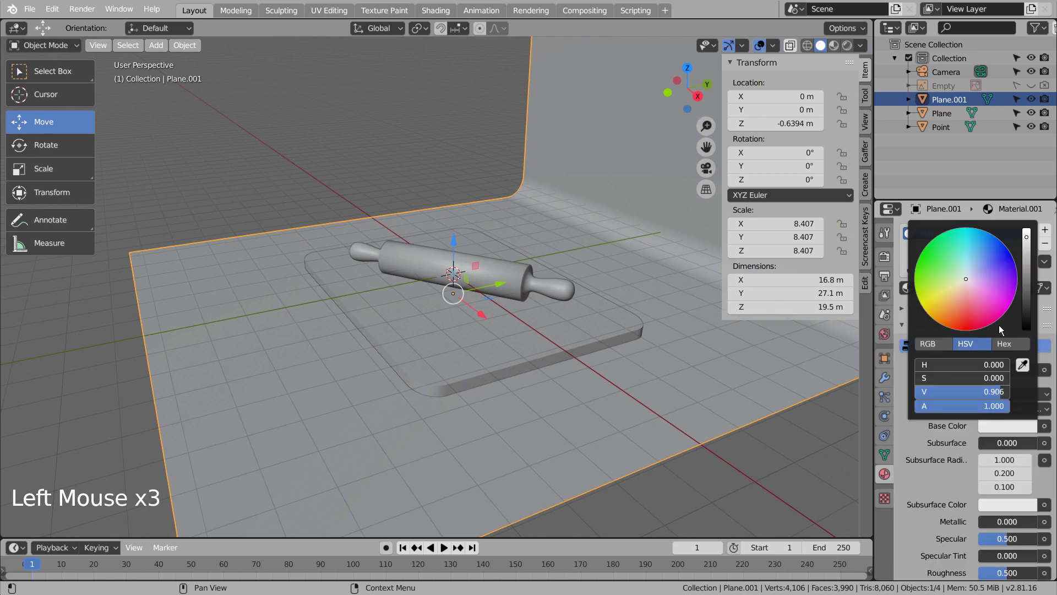
click(1025, 291)
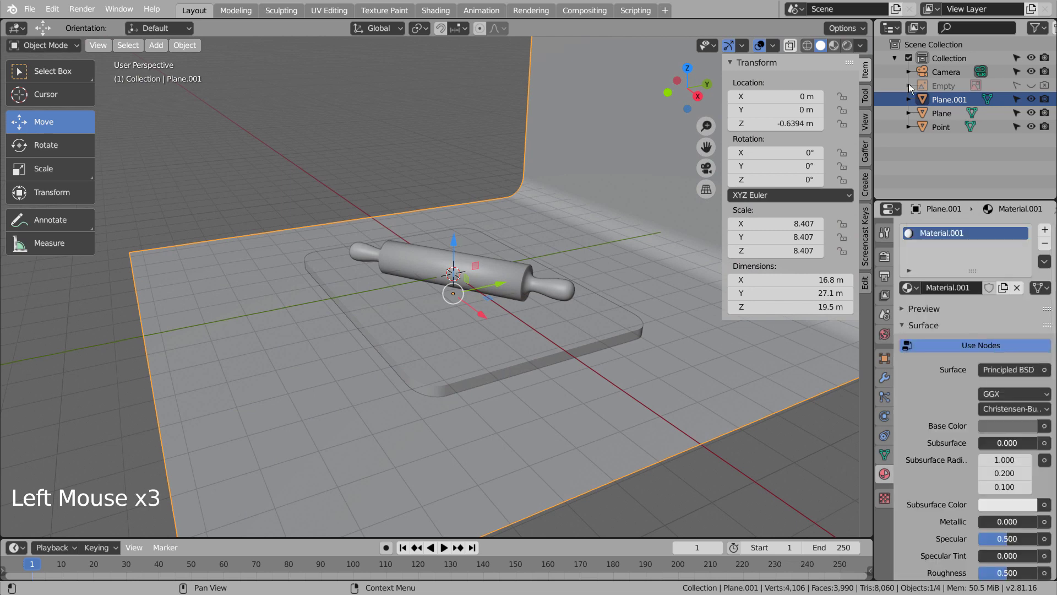
click(834, 46)
middle_drag(646, 254, 758, 302)
click(566, 317)
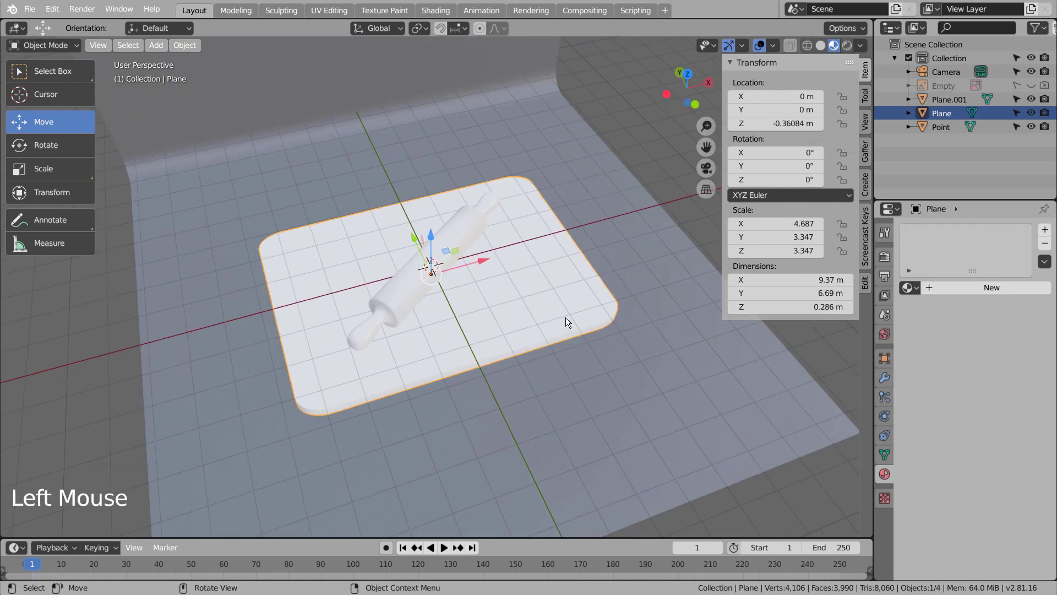
In the Shading workspace, build the board's Material.002 from the four Wood26 texture maps with Principled Texture Setup.
click(435, 10)
click(531, 347)
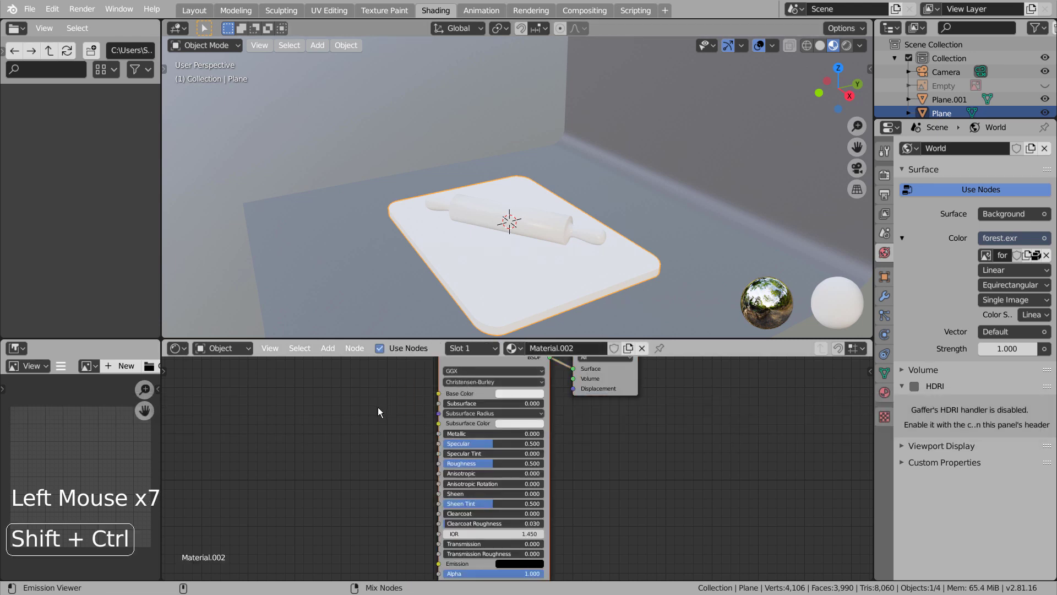
key(ctrl+shift+t)
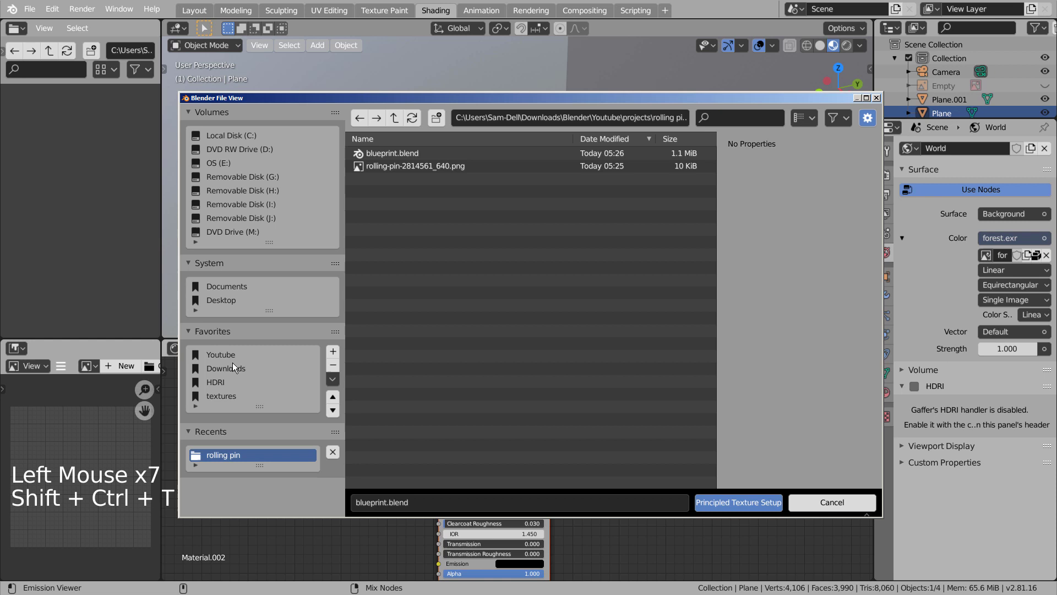
click(217, 396)
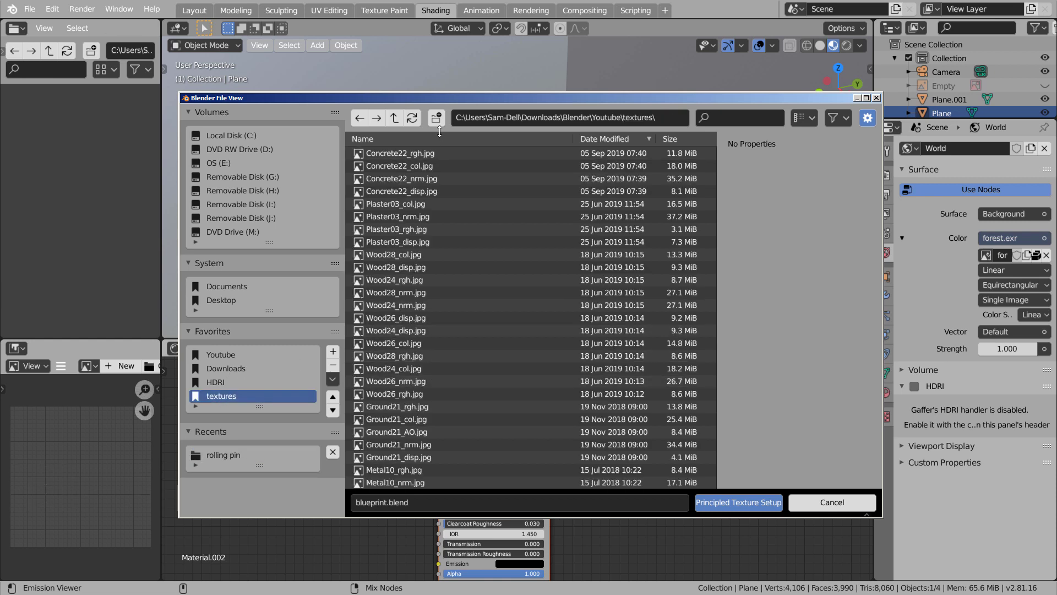
scroll(456, 339, down, 5)
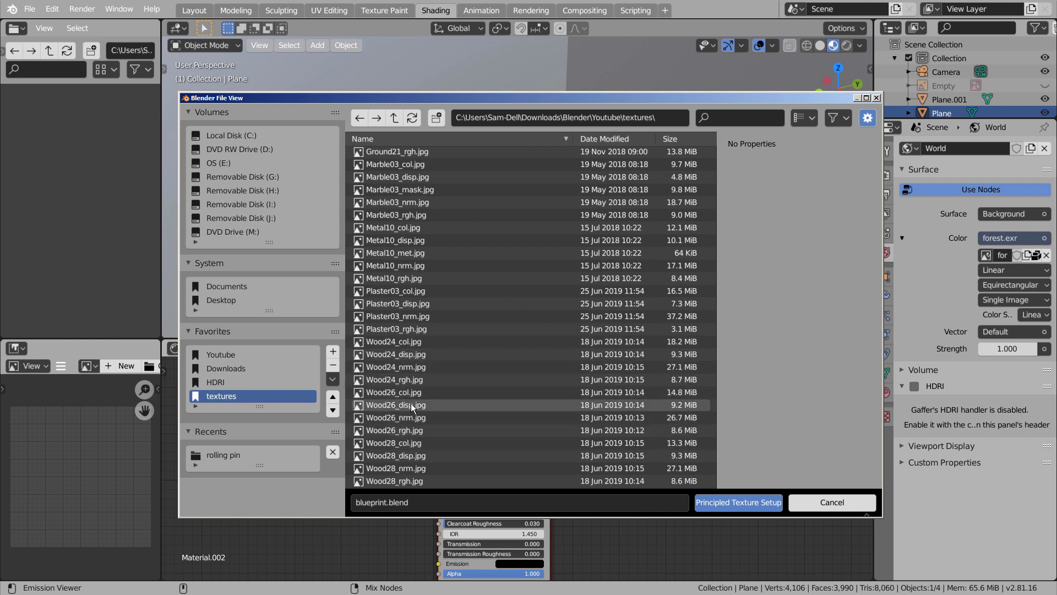
drag(407, 392, 418, 430)
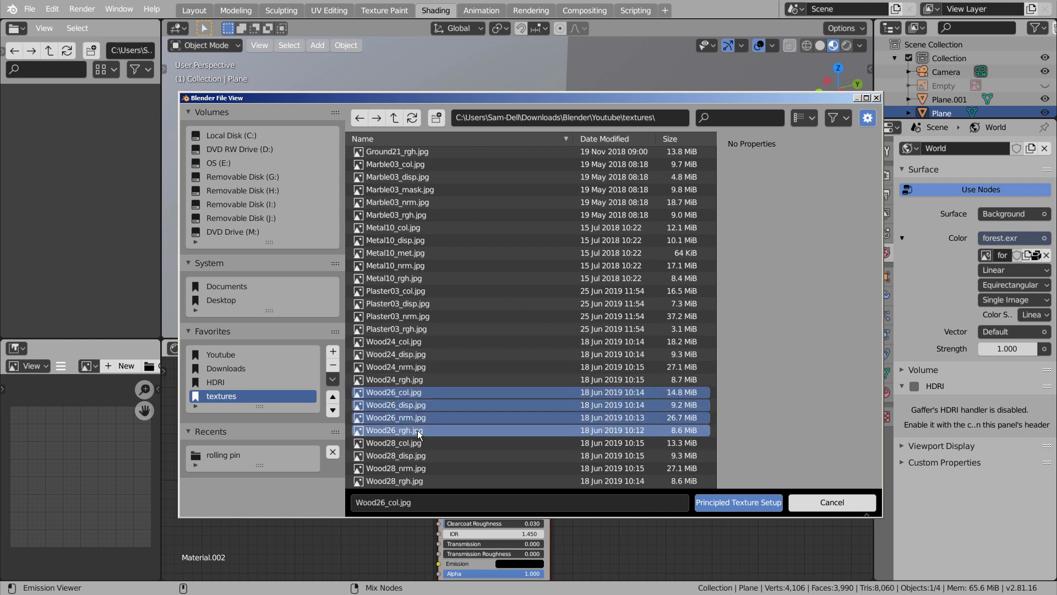
click(740, 505)
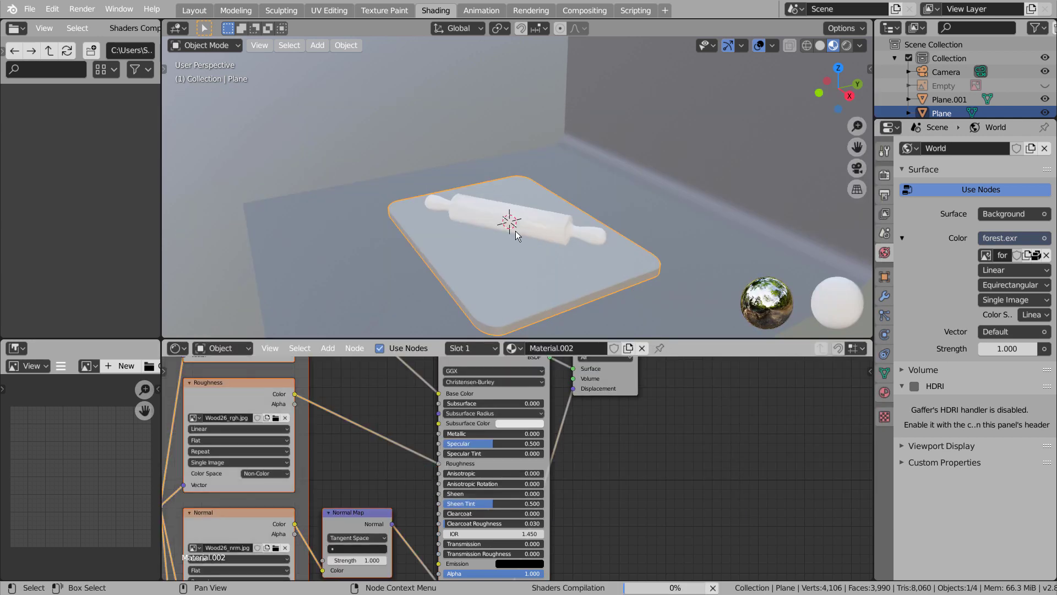
middle_drag(465, 237, 600, 175)
scroll(573, 279, up, 2)
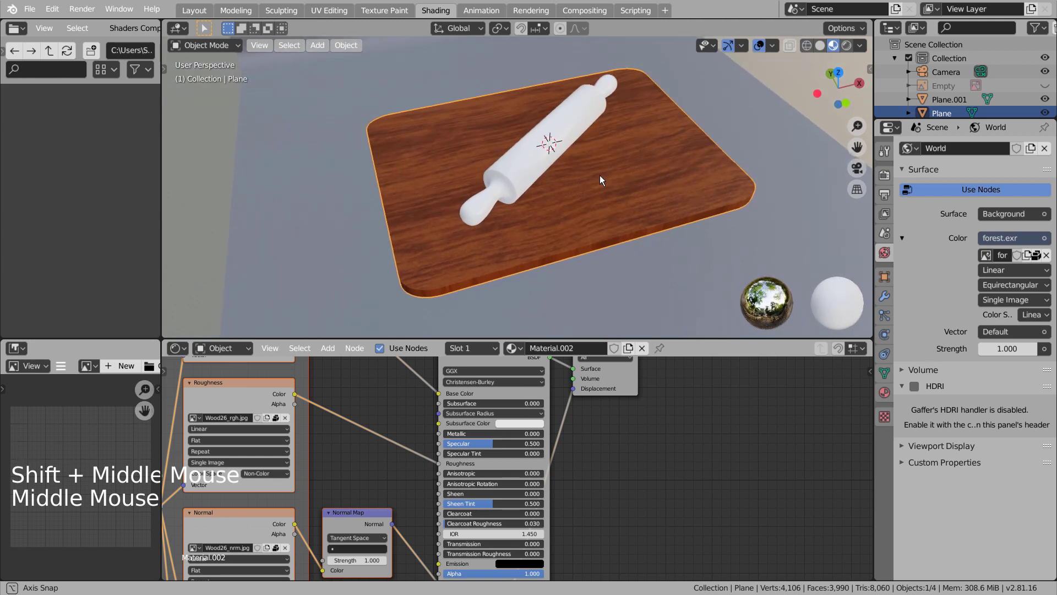
key(KP_0)
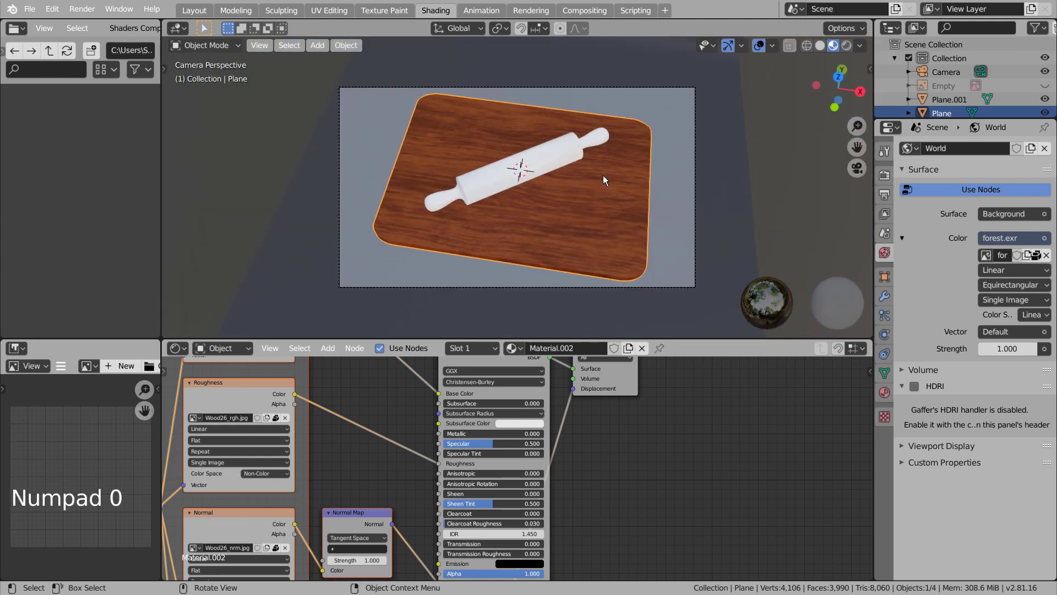
Create Material.003 for the rolling pin from the Wood24 texture maps with Principled Texture Setup.
click(572, 147)
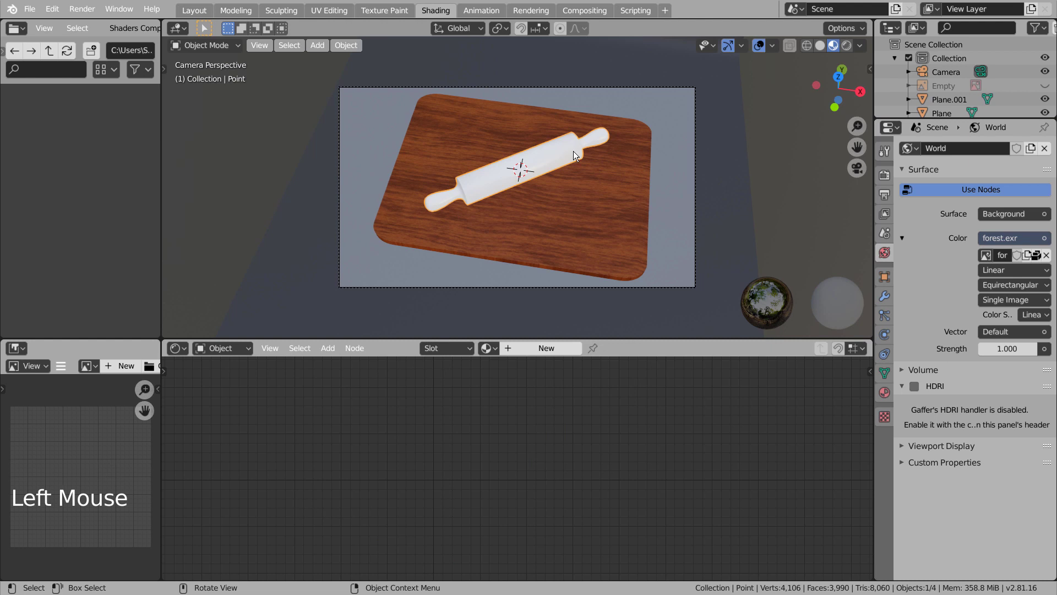
click(549, 348)
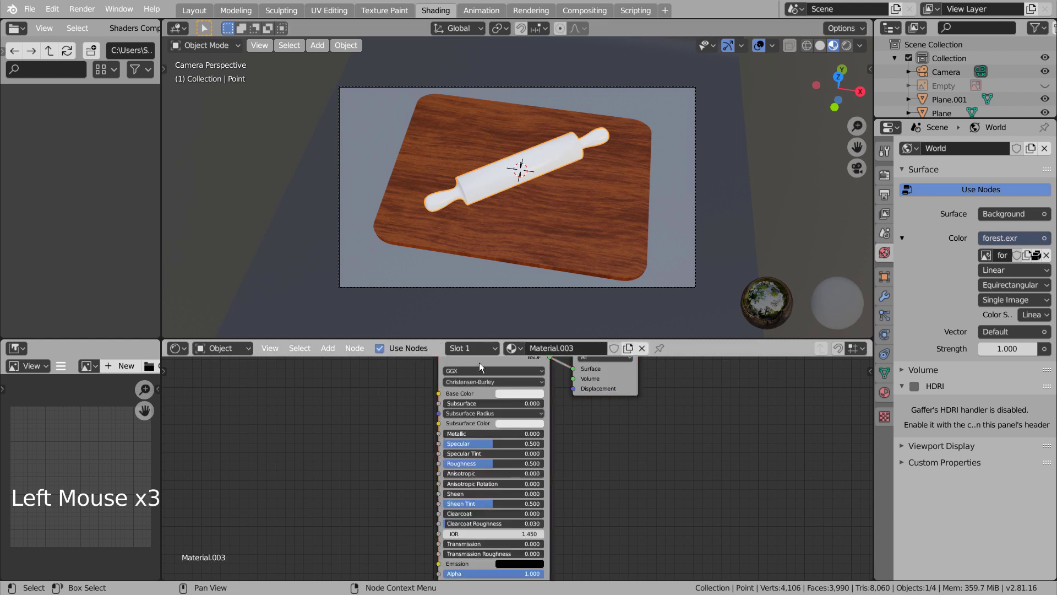
key(ctrl+shift+t)
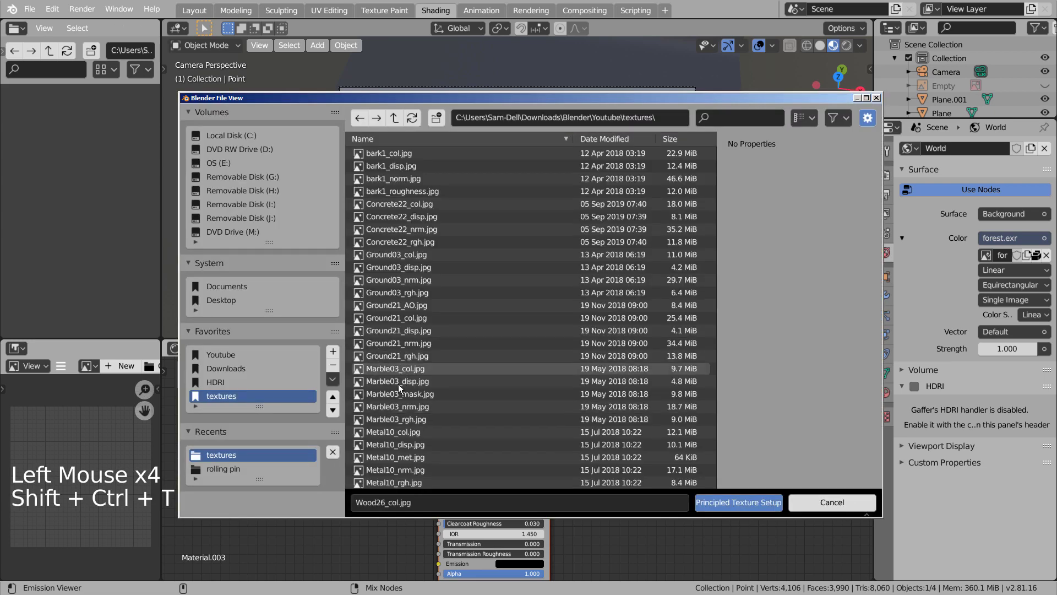
scroll(398, 396, down, 5)
scroll(398, 407, down, 5)
drag(408, 350, 417, 386)
click(756, 502)
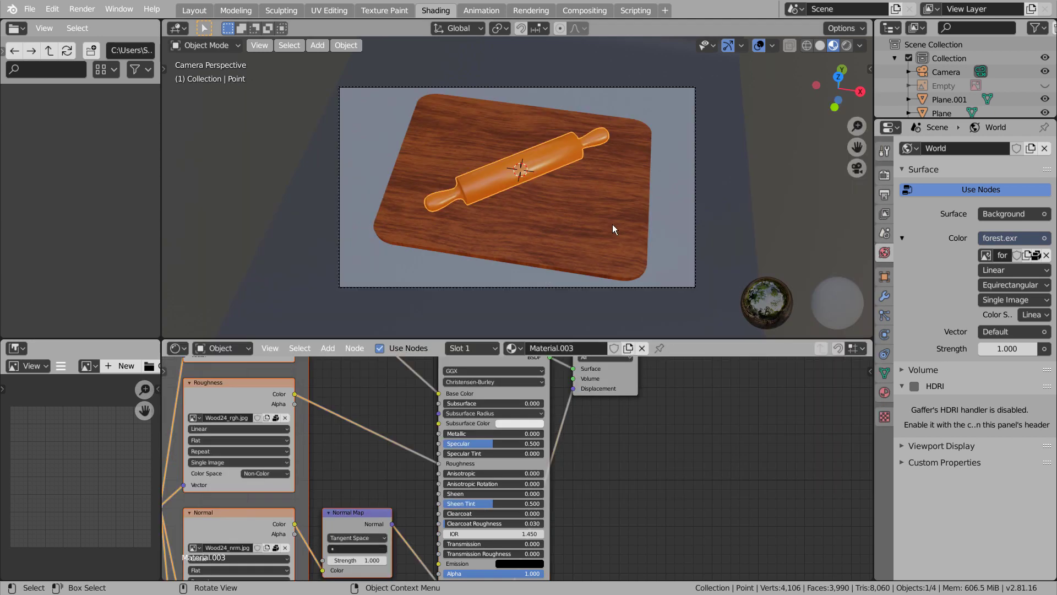
Select the board, then the rolling pin again, to compare their wood materials.
scroll(546, 178, up, 6)
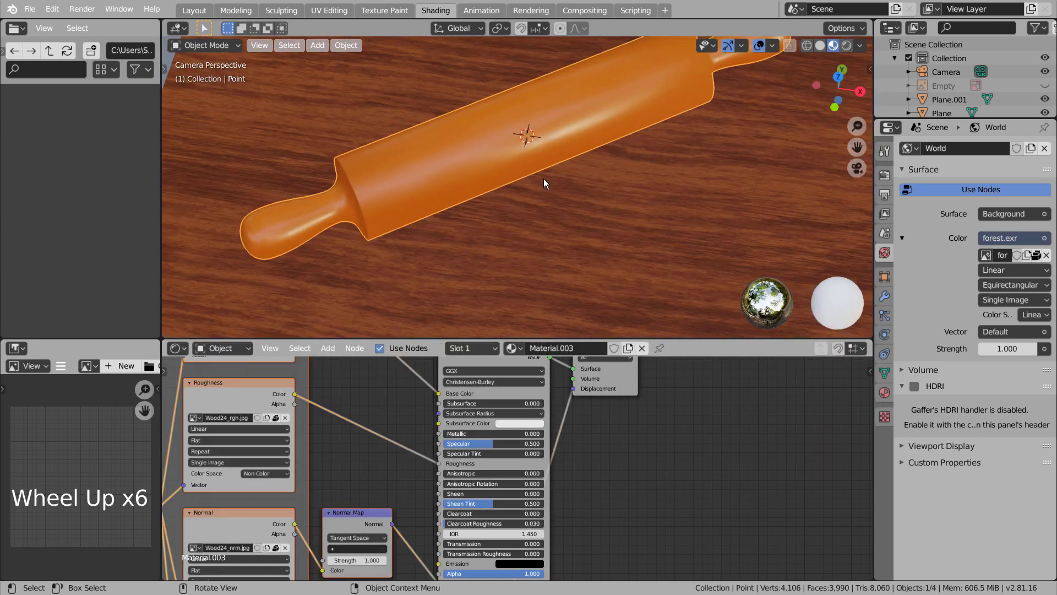
click(413, 180)
click(547, 246)
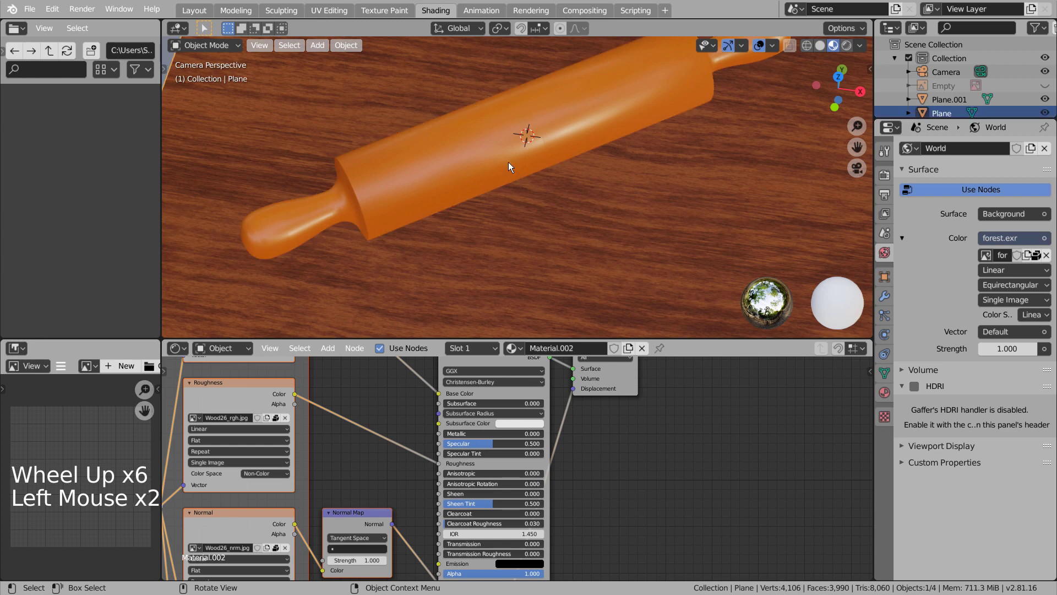
click(480, 146)
scroll(480, 146, down, 3)
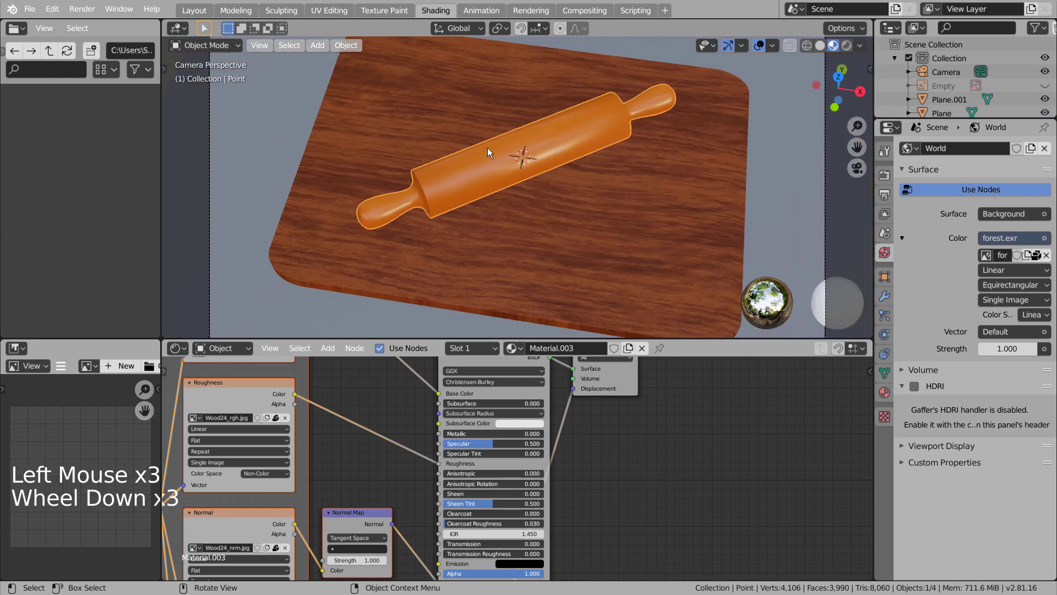
Select the whole rolling pin mesh and apply a standard UV Unwrap.
key(Tab)
key(a)
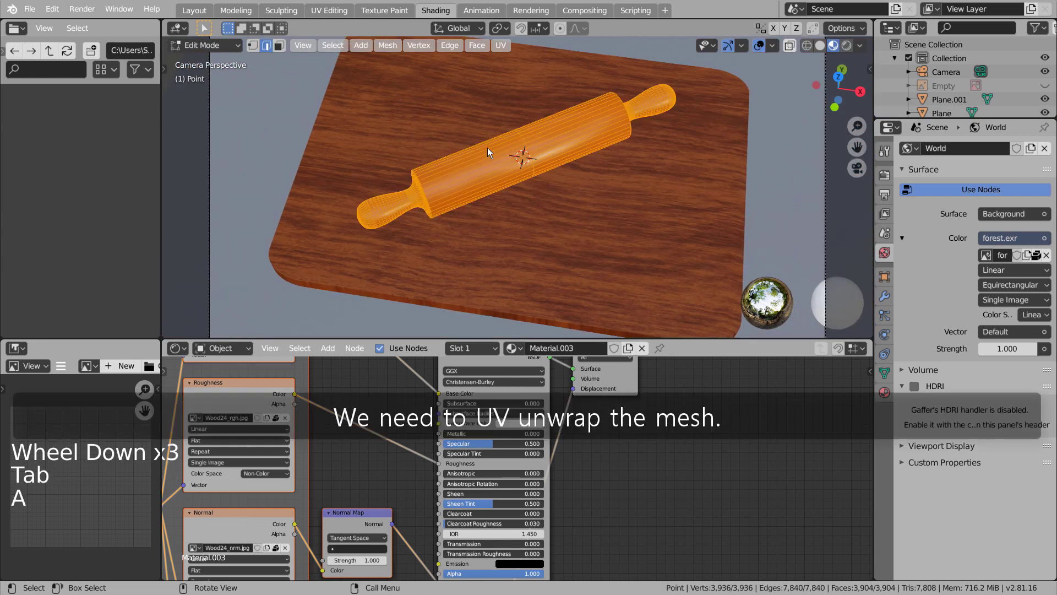
key(u)
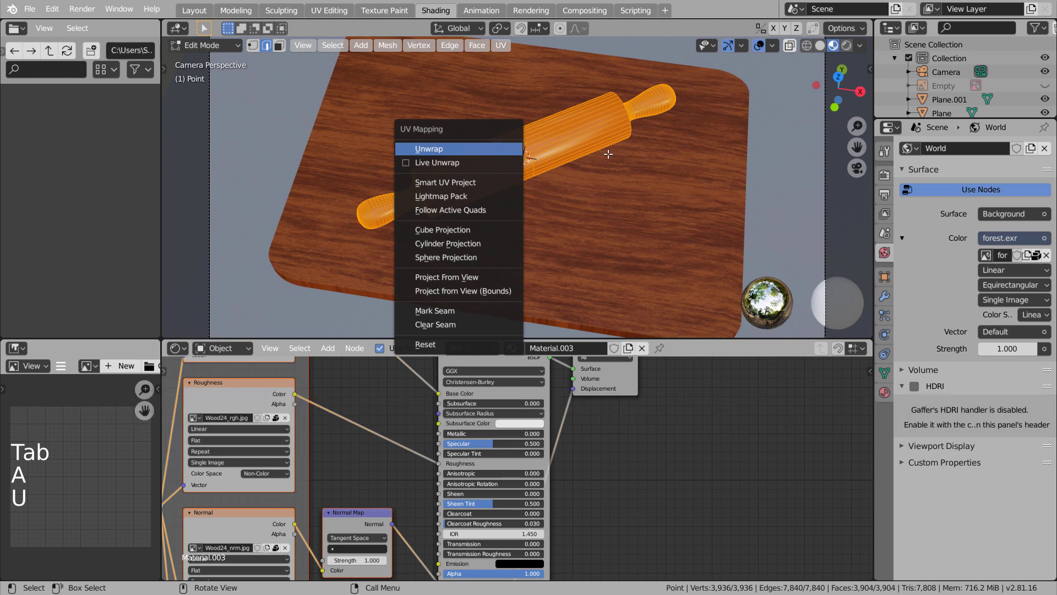
key(Return)
key(Tab)
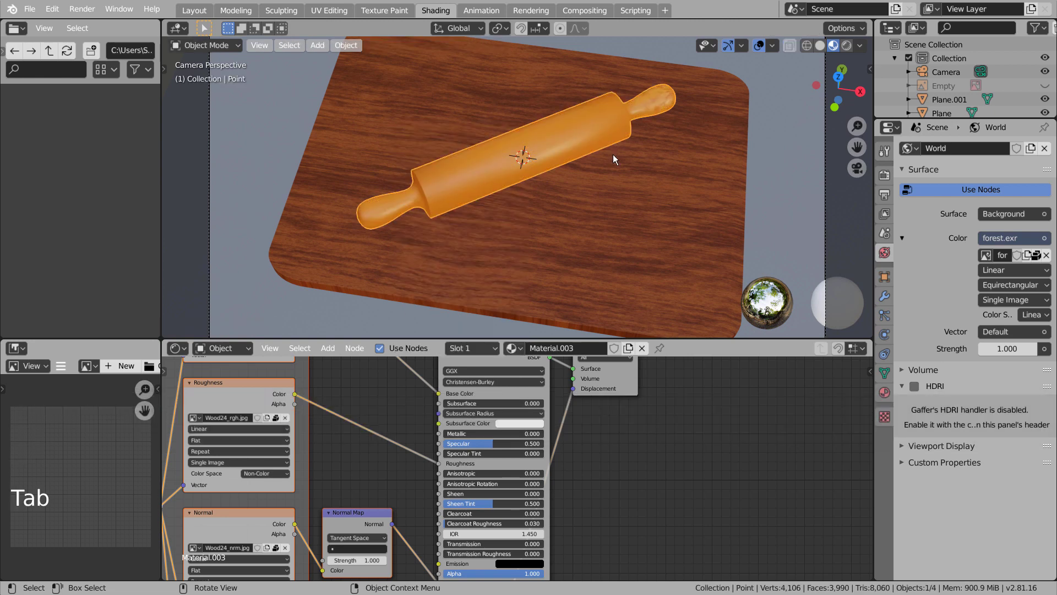
scroll(613, 154, up, 3)
scroll(619, 154, down, 2)
middle_drag(622, 153, 592, 107)
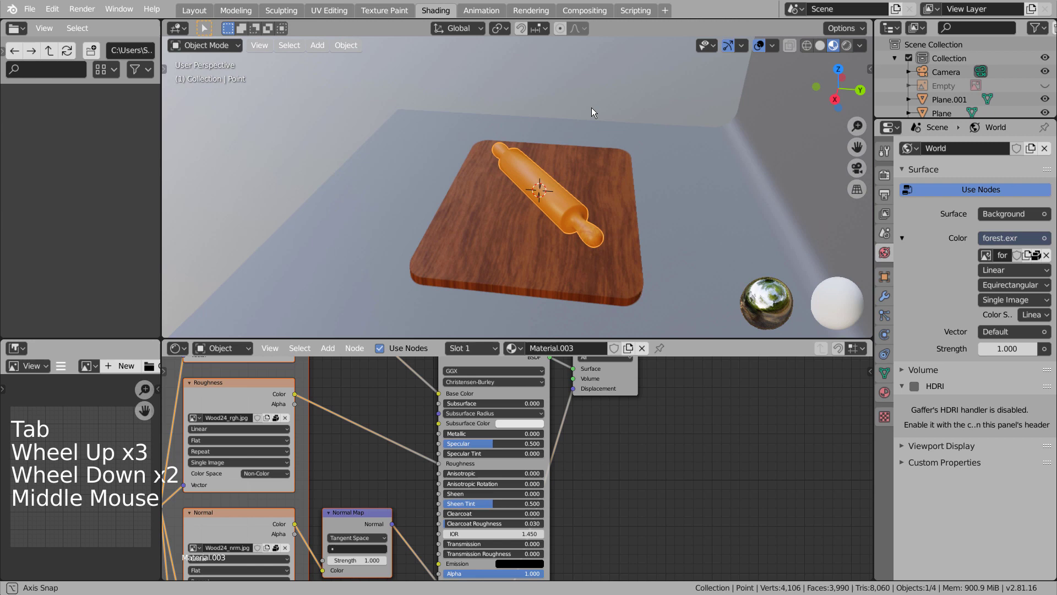
scroll(613, 223, up, 4)
Reselect the rolling pin and re-unwrap it with Smart UV Project at a 66° angle limit.
shift+middle_drag(613, 224, 501, 182)
scroll(498, 187, up, 2)
click(500, 182)
key(Tab)
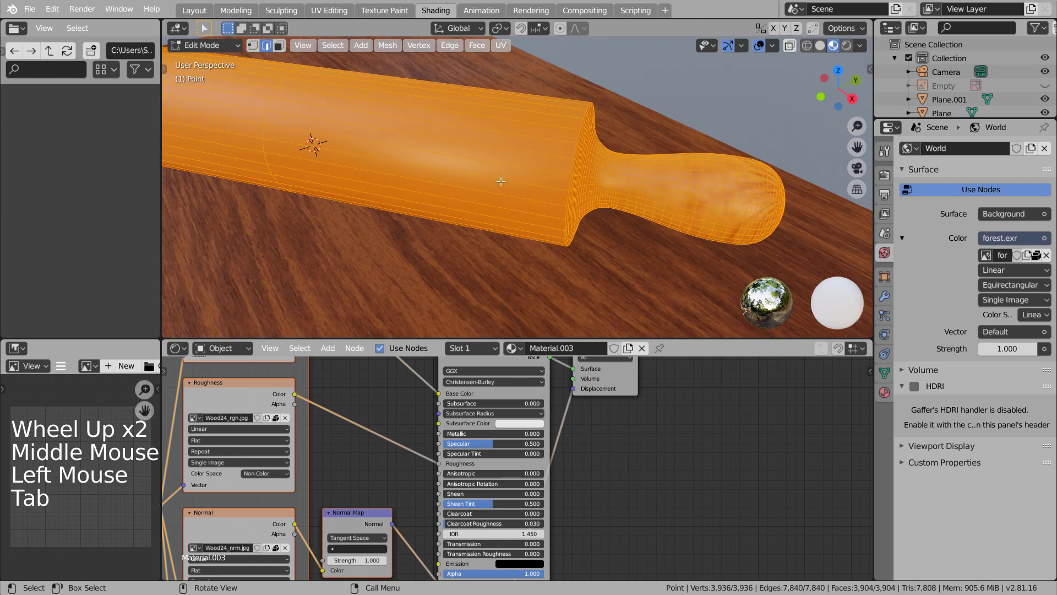
key(u)
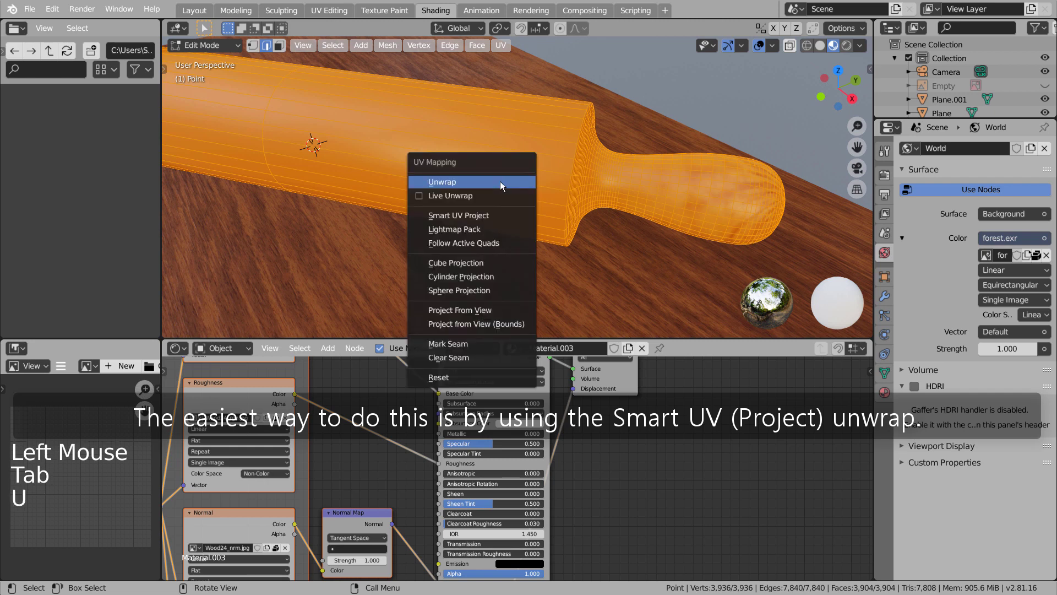
click(495, 215)
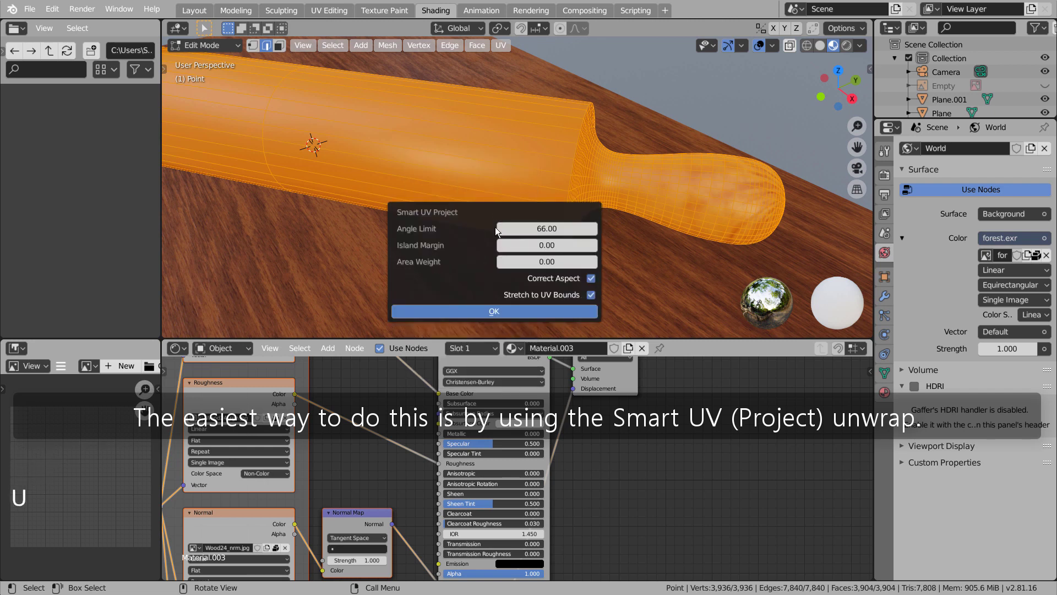
click(524, 313)
key(Tab)
scroll(556, 233, down, 5)
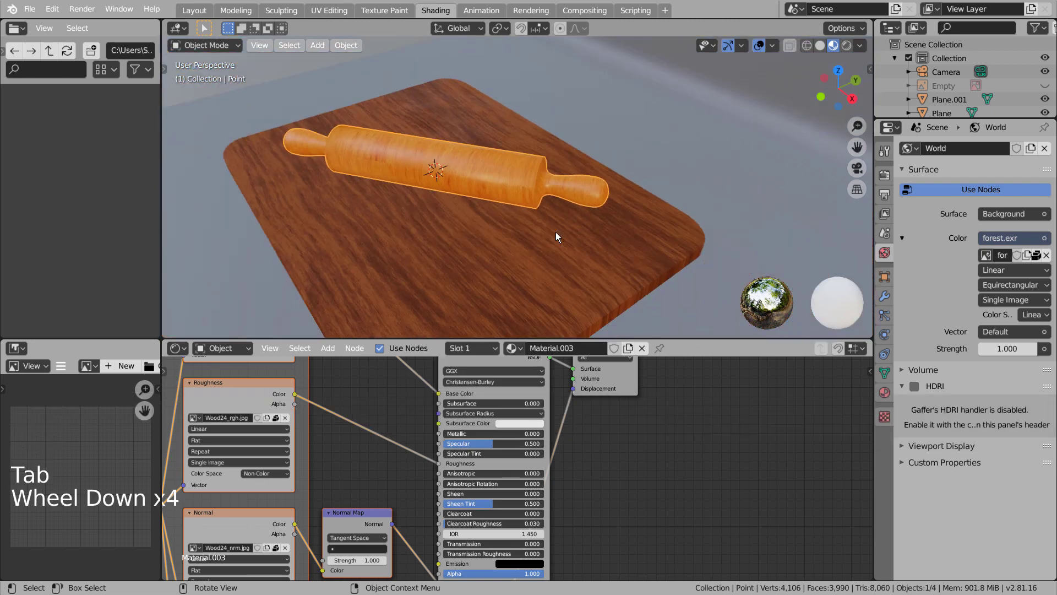
middle_drag(556, 233, 585, 213)
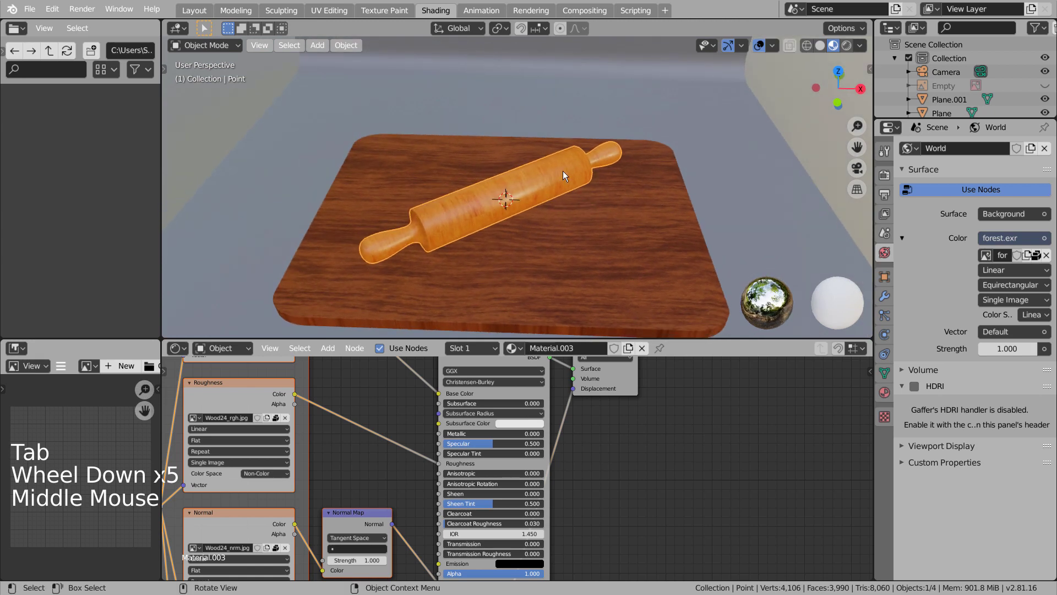
shift+middle_drag(362, 372, 468, 464)
Set the Mapping node's Z rotation to 90° so the grain follows the pin.
scroll(427, 442, up, 3)
scroll(427, 442, up, 4)
scroll(427, 442, up, 2)
click(461, 467)
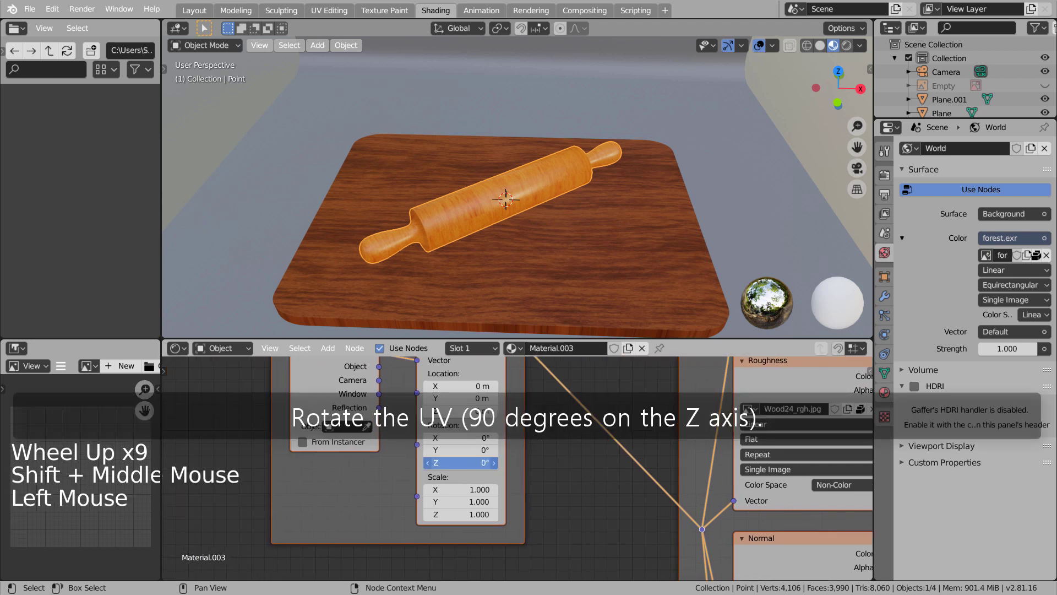
drag(461, 462, 477, 462)
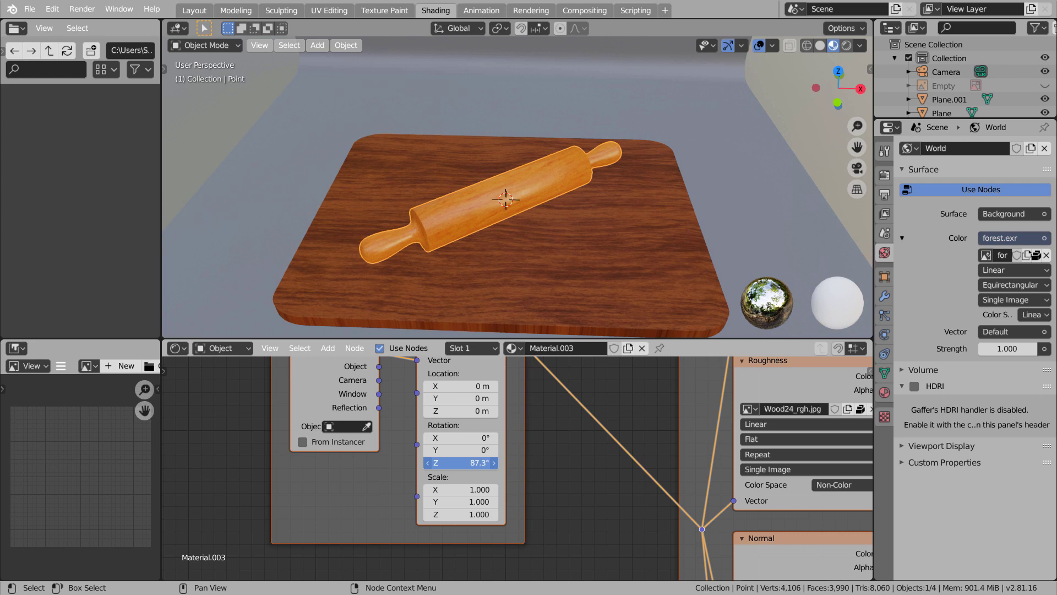
click(438, 467)
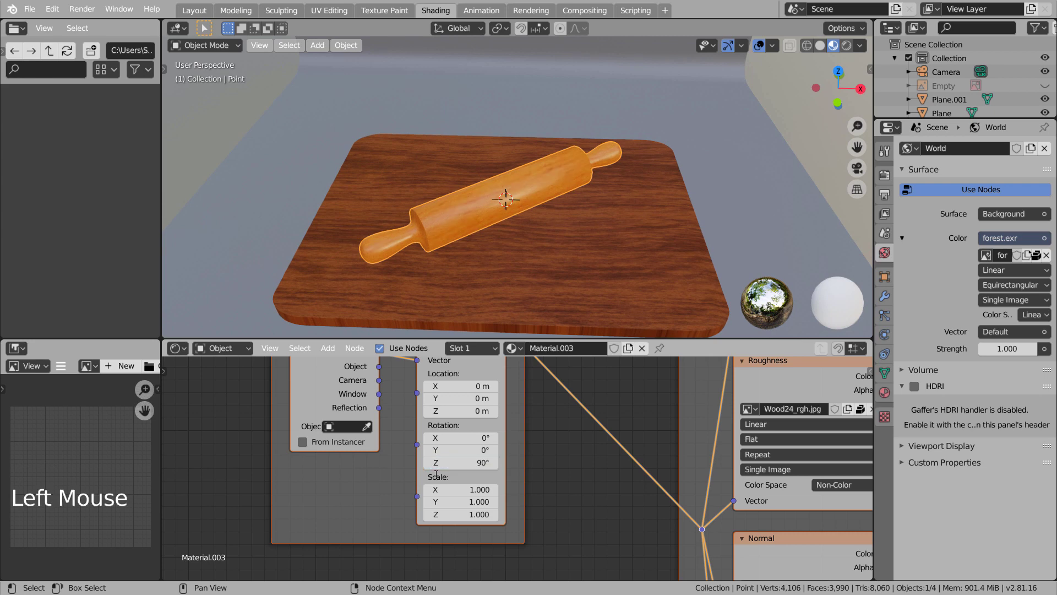
click(632, 263)
Clear the selection and look through the scene camera.
scroll(620, 262, up, 4)
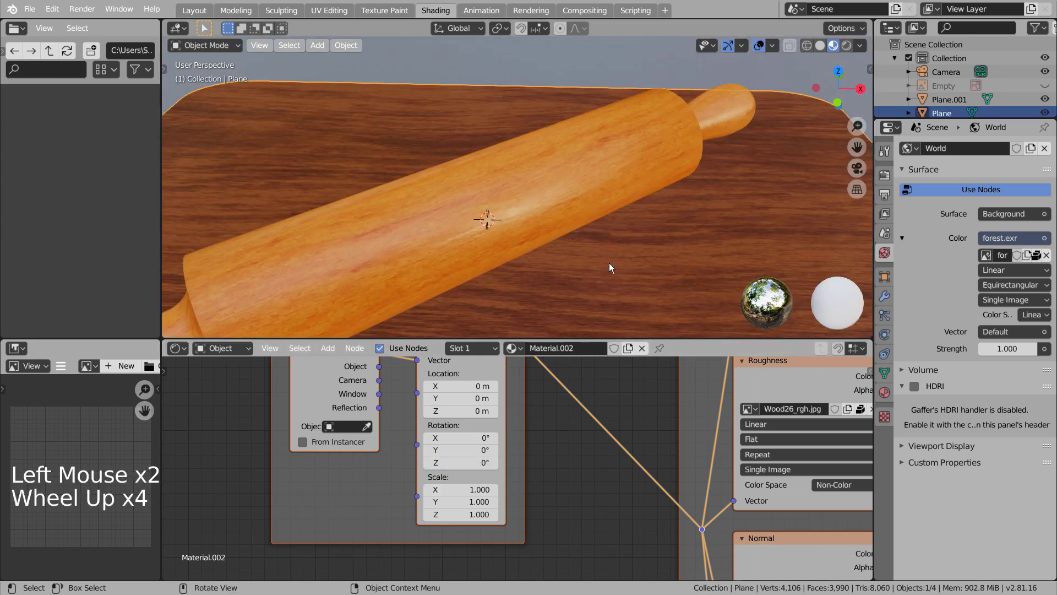
scroll(607, 263, down, 2)
scroll(623, 260, down, 5)
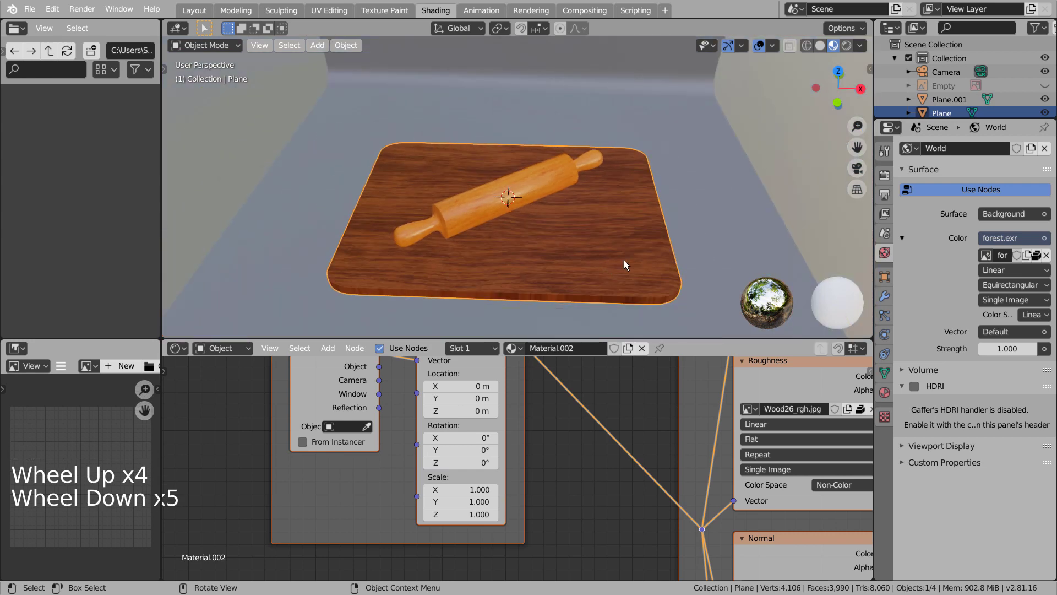
click(726, 211)
scroll(738, 203, up, 3)
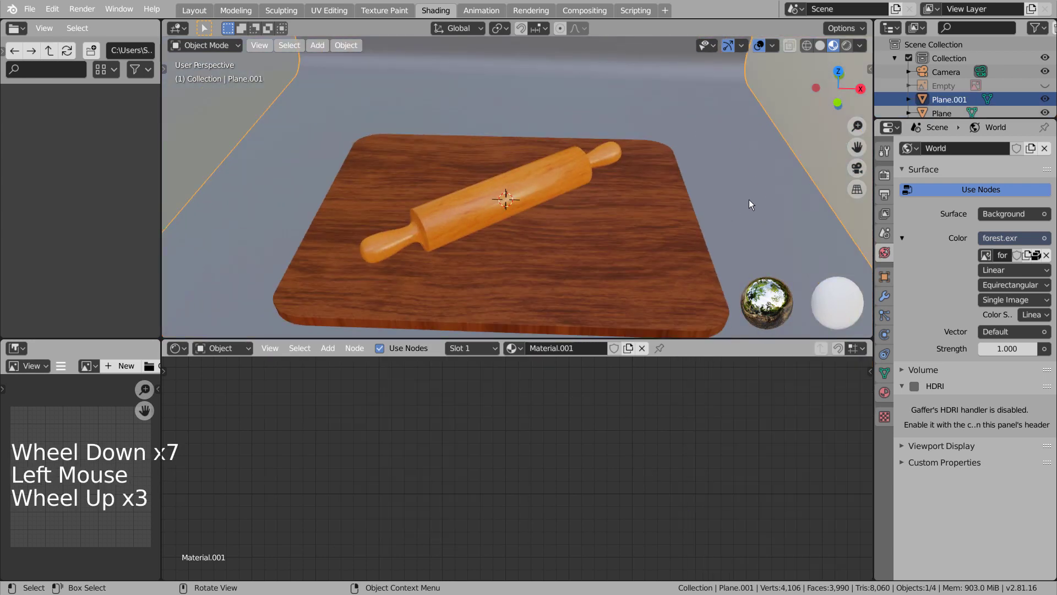
click(822, 160)
key(KP_0)
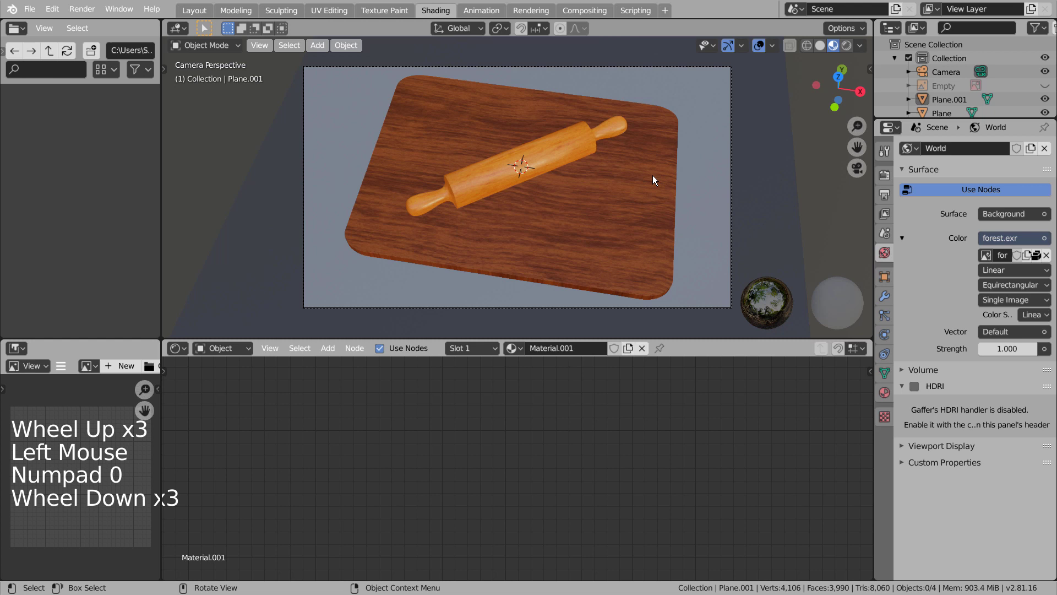
Set the render engine to Cycles and preview the scene in Rendered shading.
scroll(659, 194, down, 1)
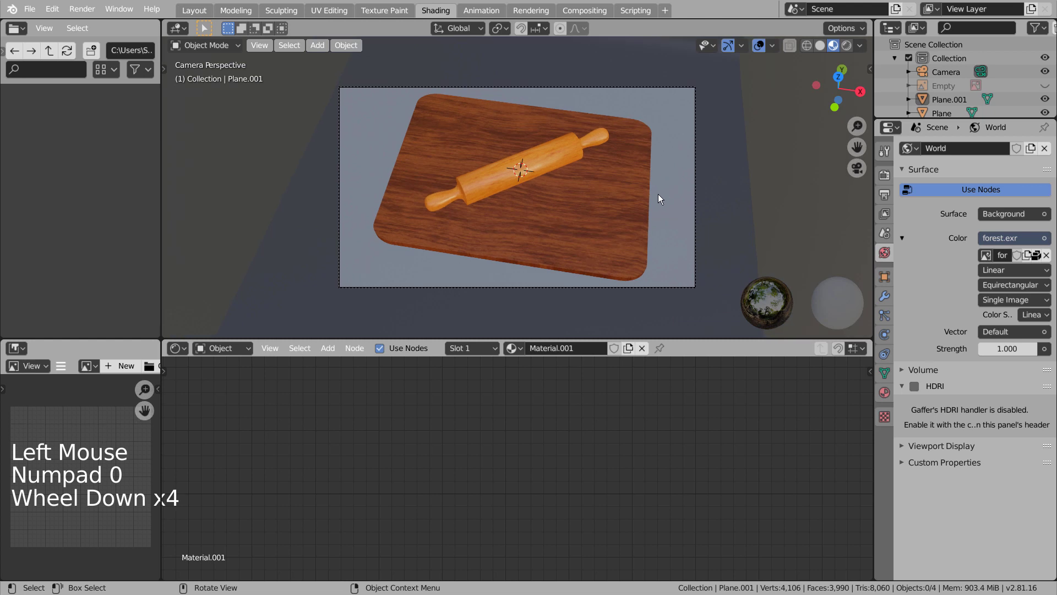
click(787, 212)
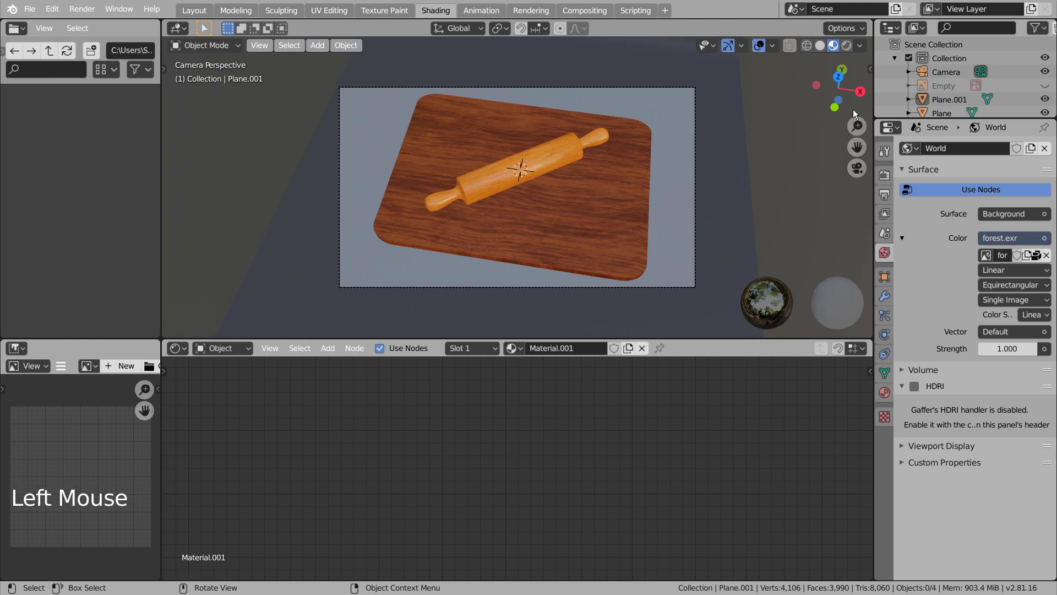
click(884, 175)
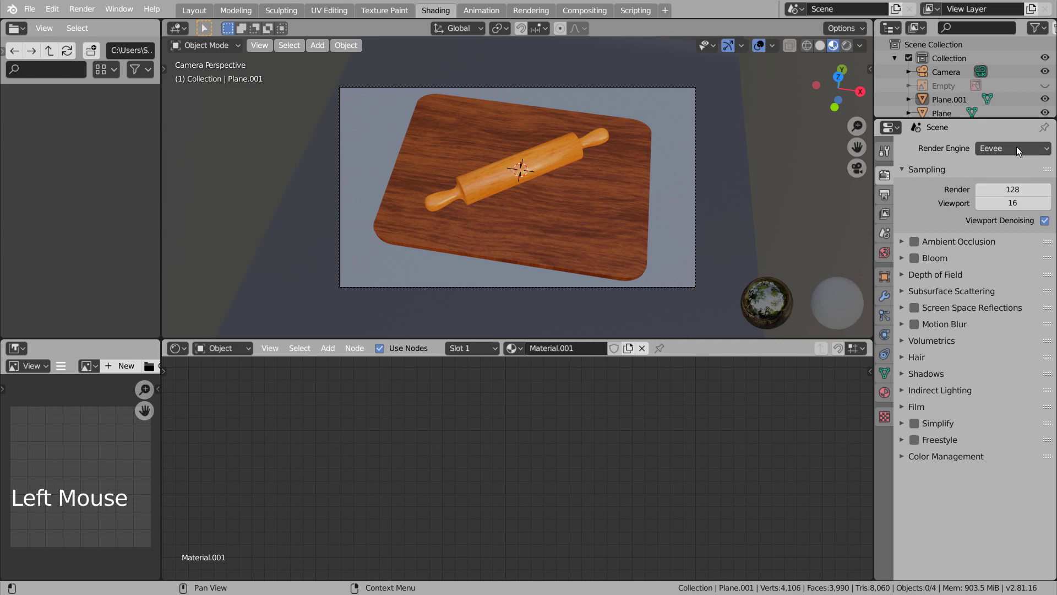
drag(1016, 146, 996, 196)
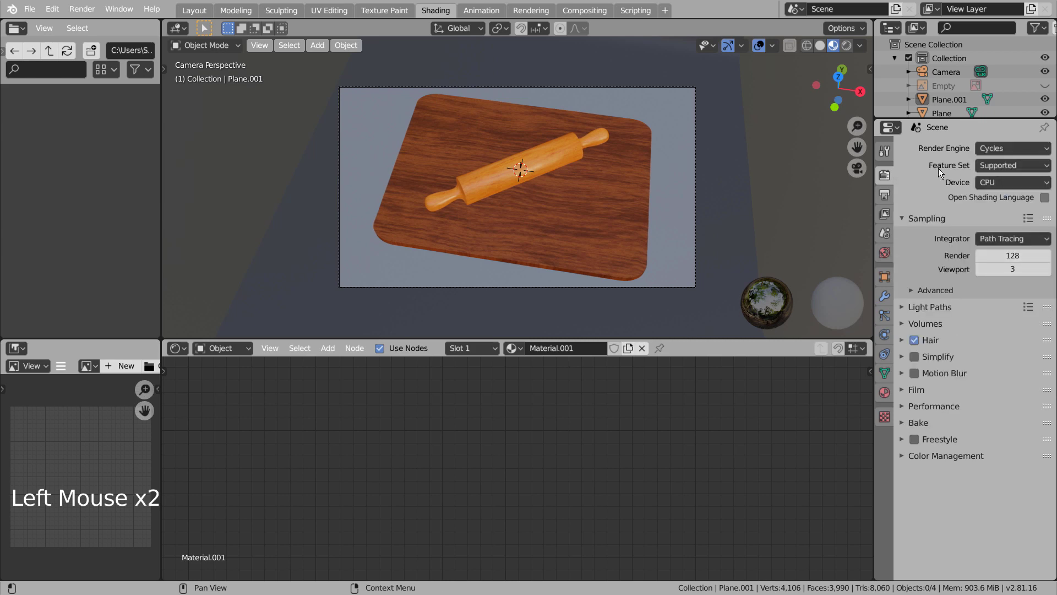
click(846, 46)
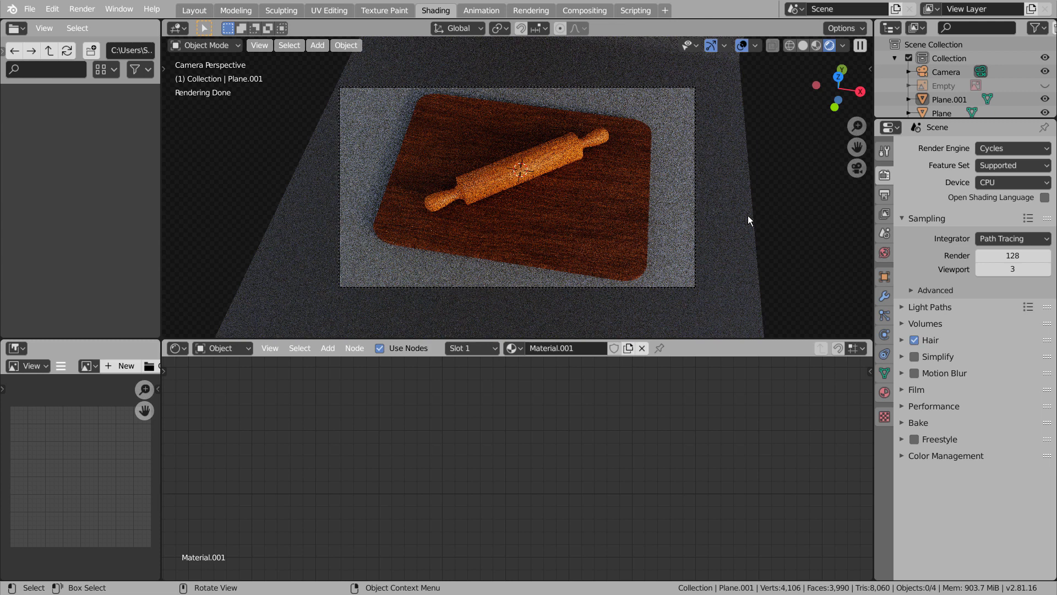
click(719, 219)
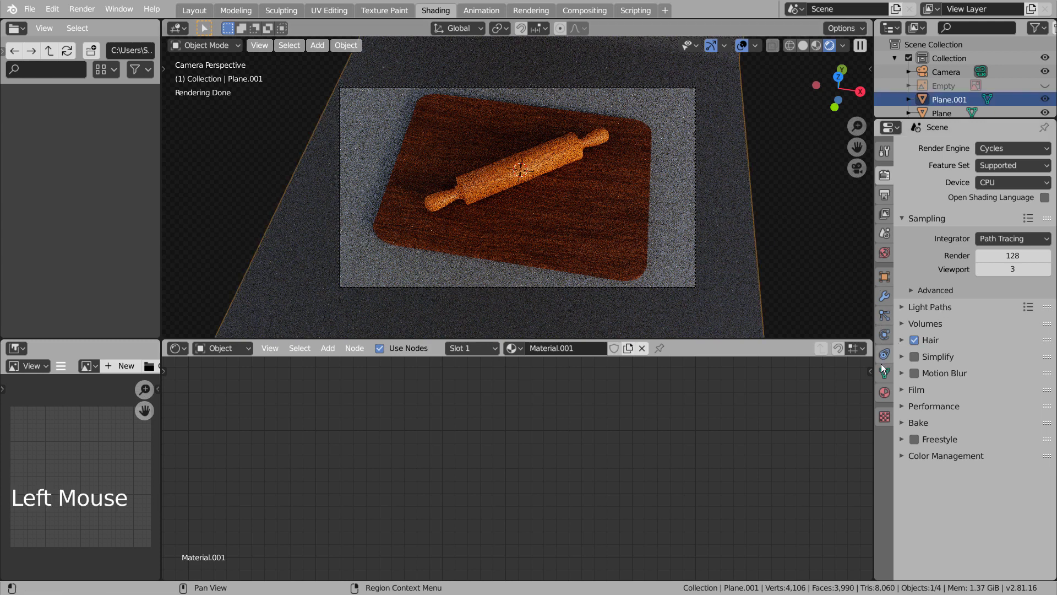
Try white, peach, blue and pink base colours for the backdrop's Material.001.
click(883, 392)
click(1022, 307)
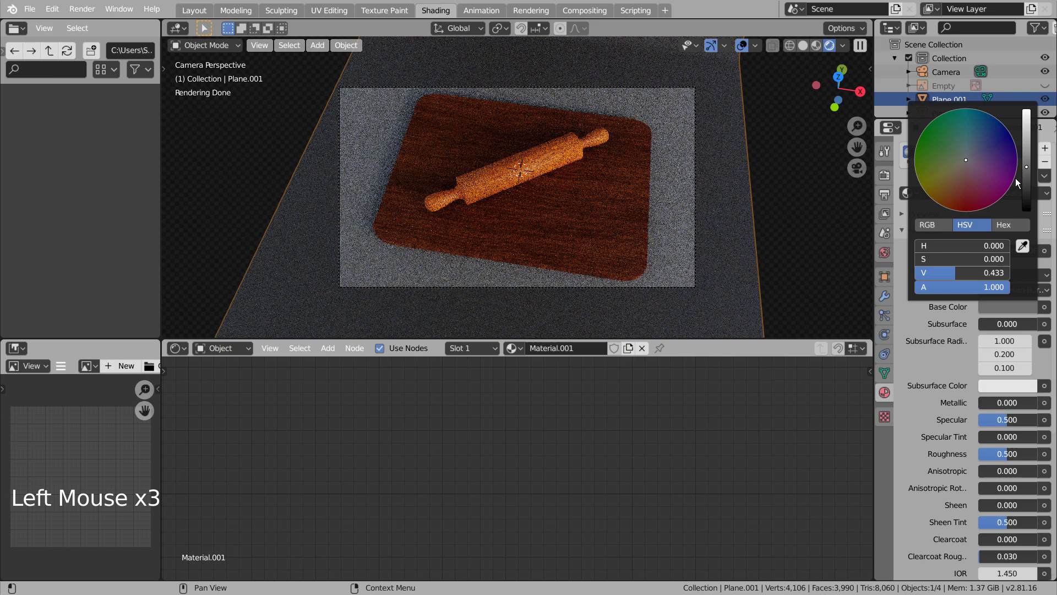
drag(1026, 158, 1026, 113)
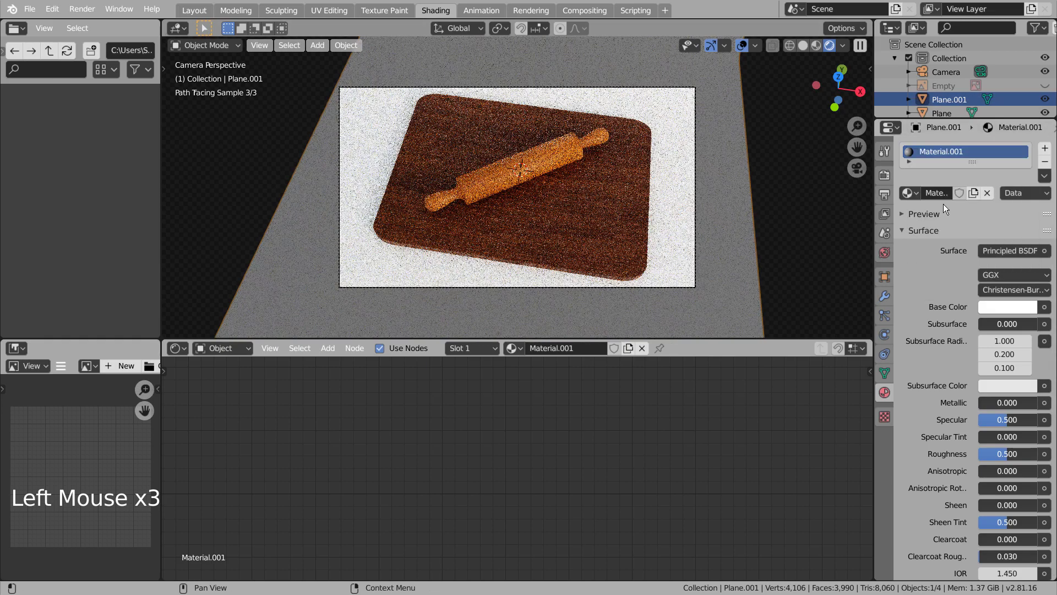
click(1003, 306)
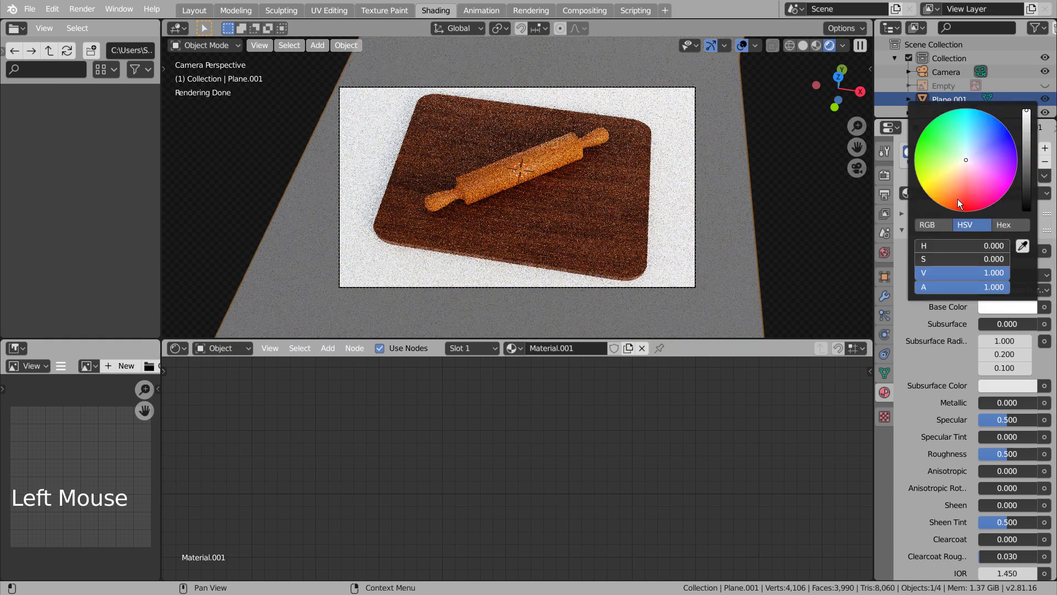
click(956, 176)
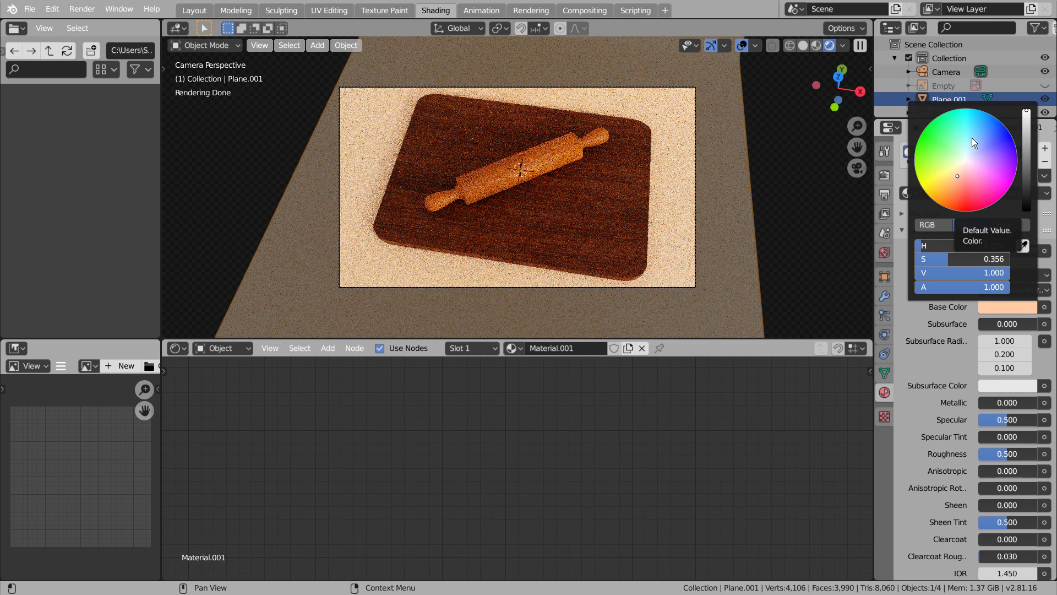
drag(973, 137, 983, 145)
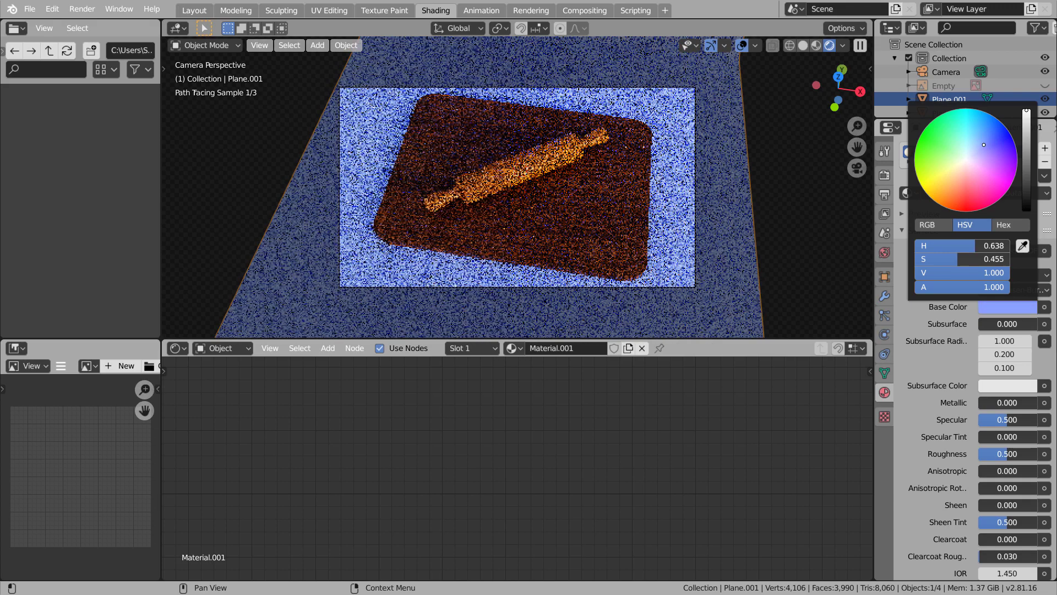
click(975, 182)
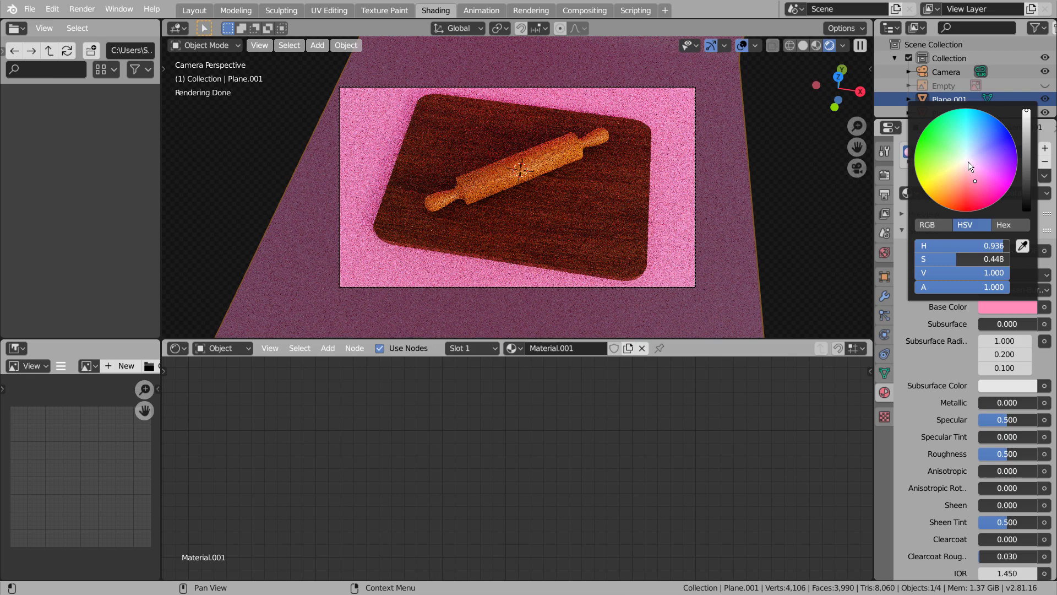
click(966, 161)
Settle on a dark blue-gray backdrop colour (H 0.572, S 0.208, V 0.364).
click(1026, 137)
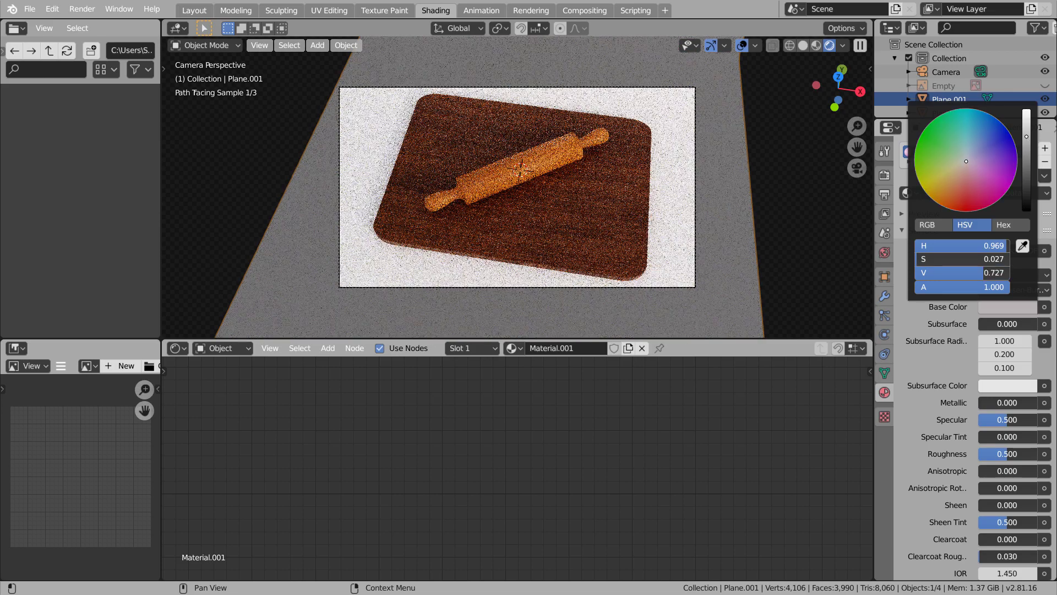
drag(1026, 135, 1027, 156)
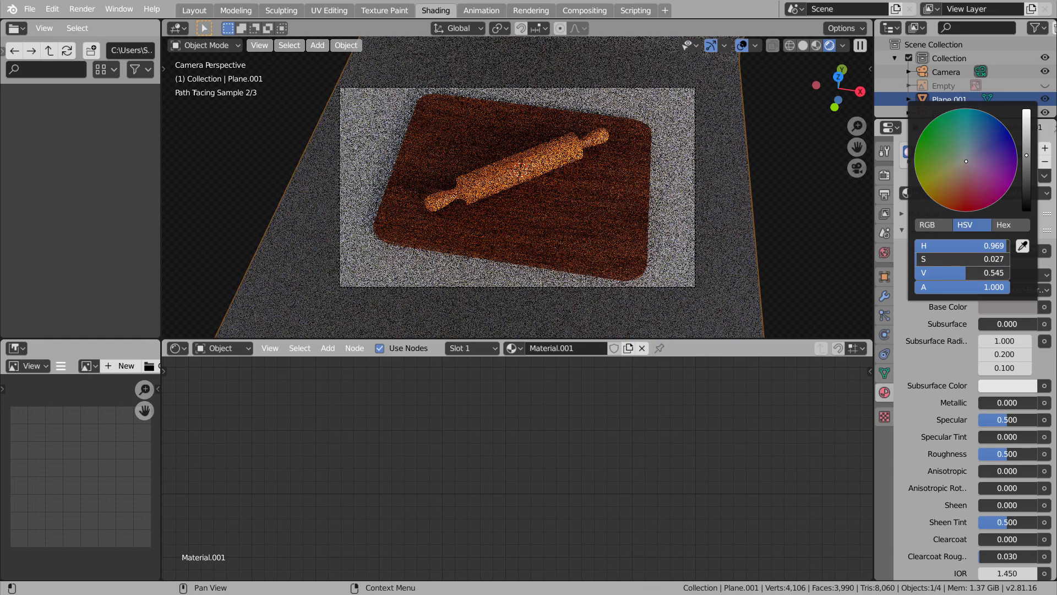
click(973, 147)
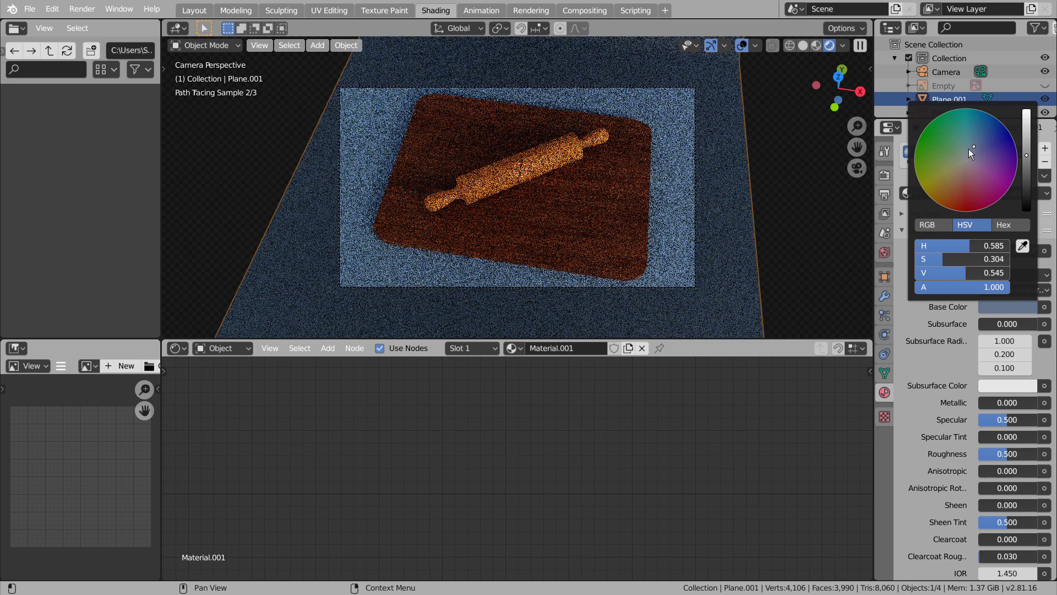
click(970, 149)
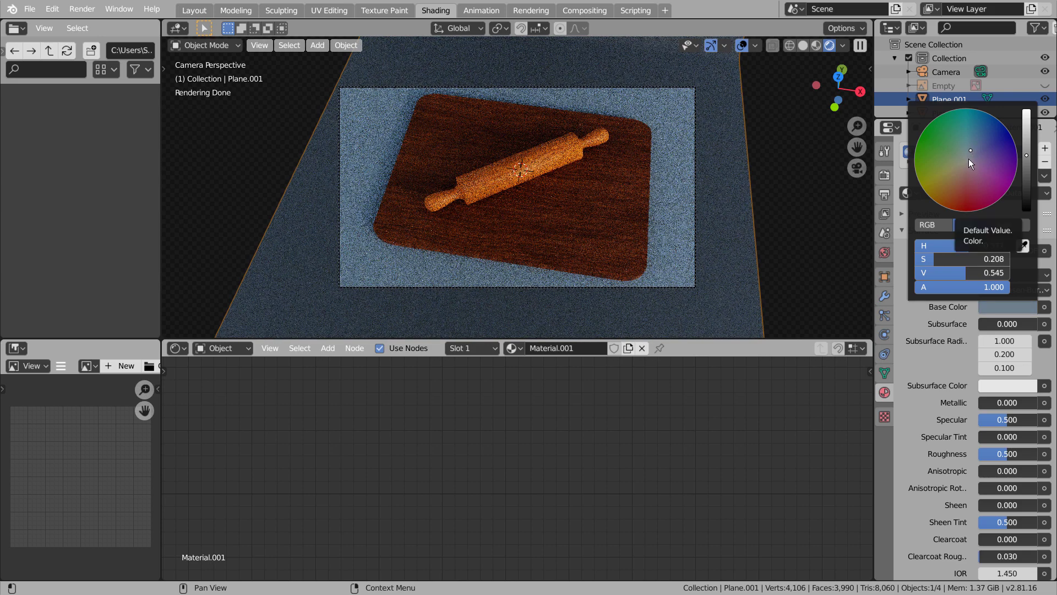
click(1026, 174)
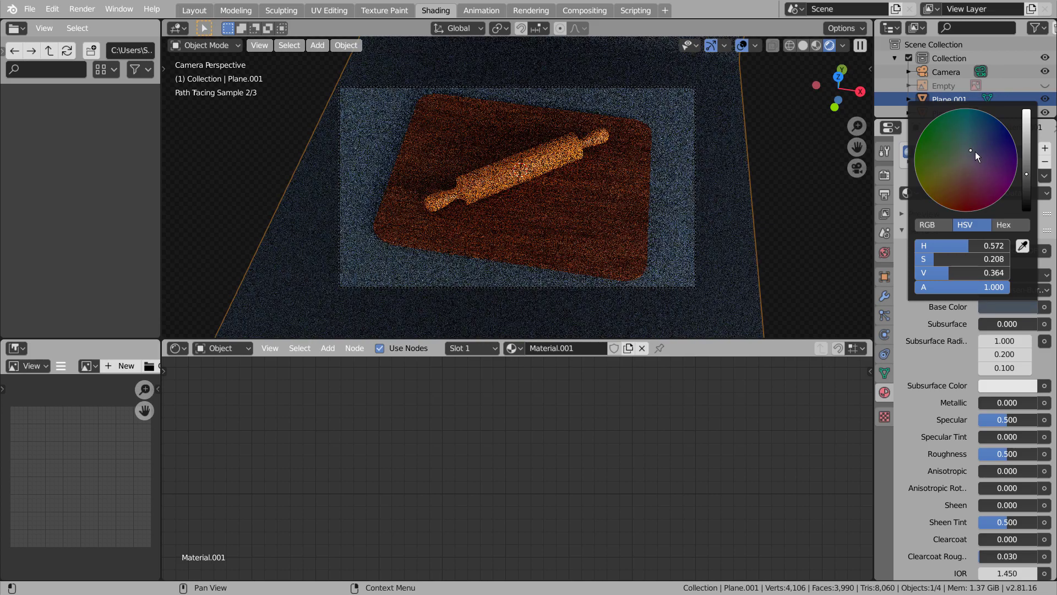
click(784, 197)
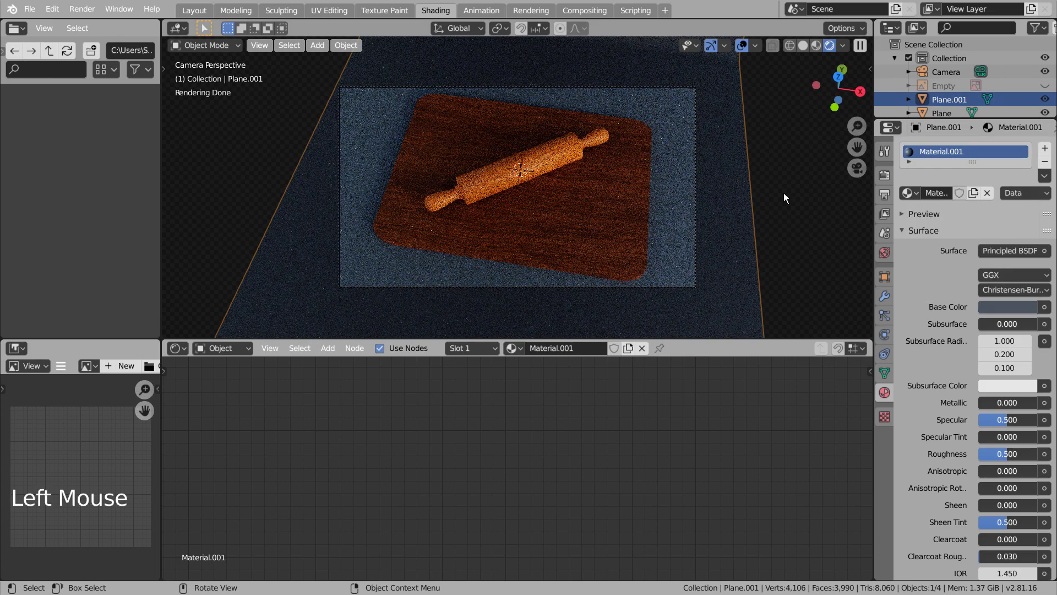
middle_drag(654, 236, 702, 224)
In Material Preview shading, add a new plane and scale it up to 7.93 m.
scroll(698, 202, down, 3)
scroll(703, 224, down, 3)
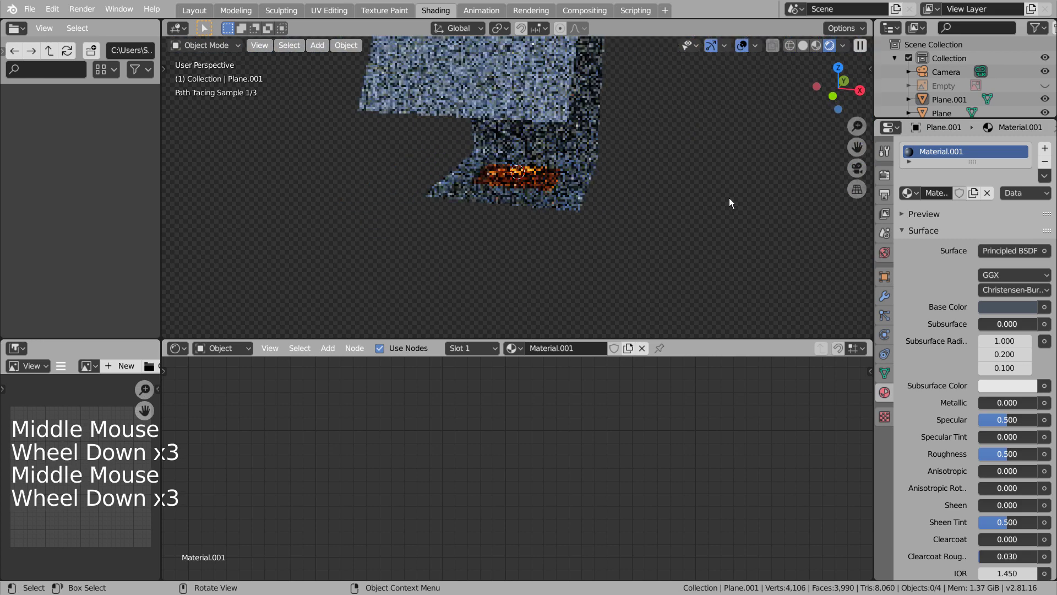
click(816, 45)
key(shift+a)
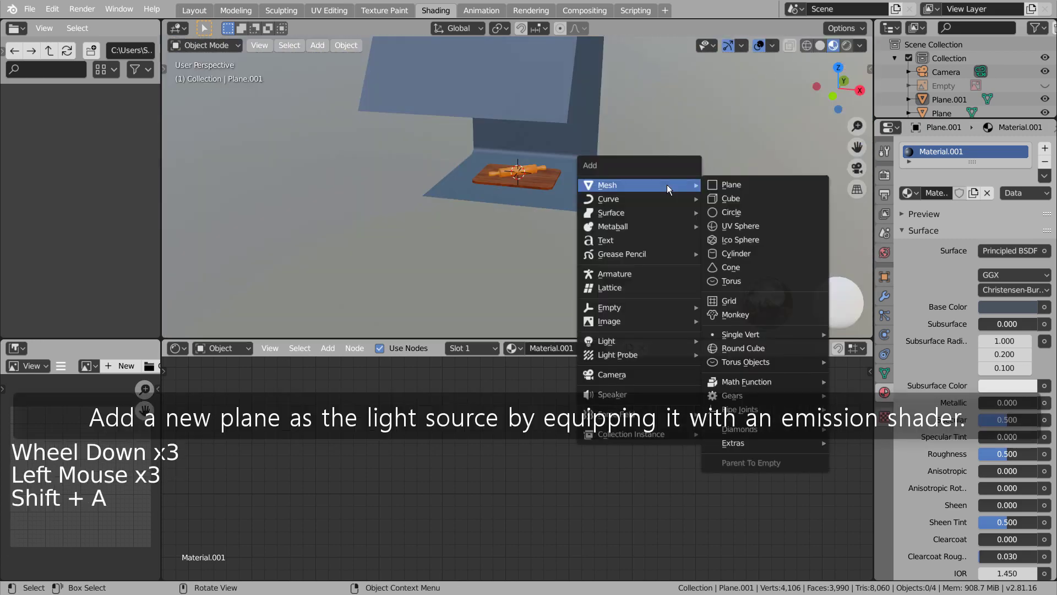
click(723, 183)
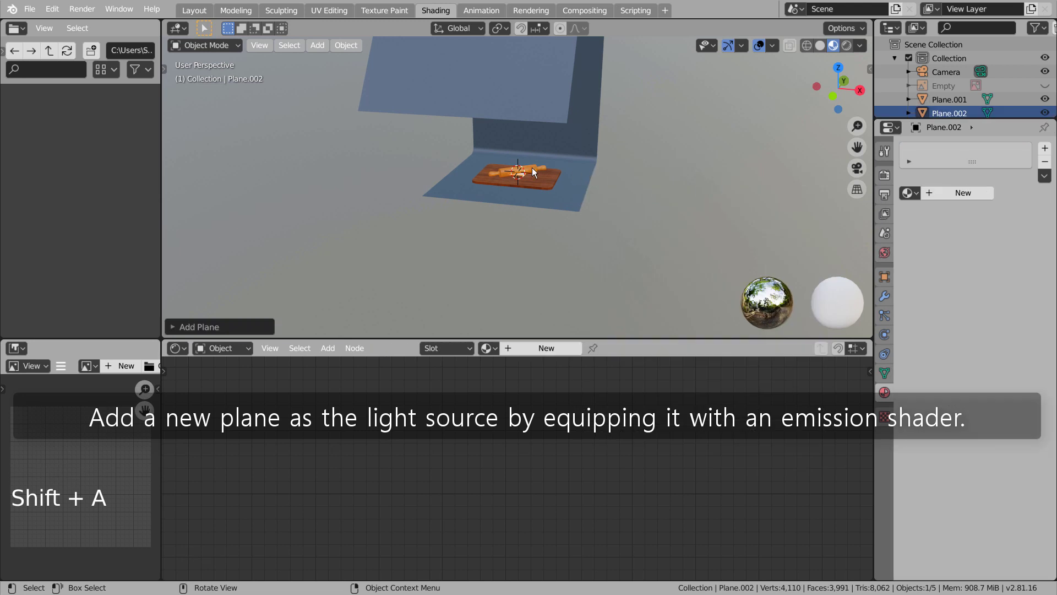
middle_drag(532, 167, 595, 189)
key(s)
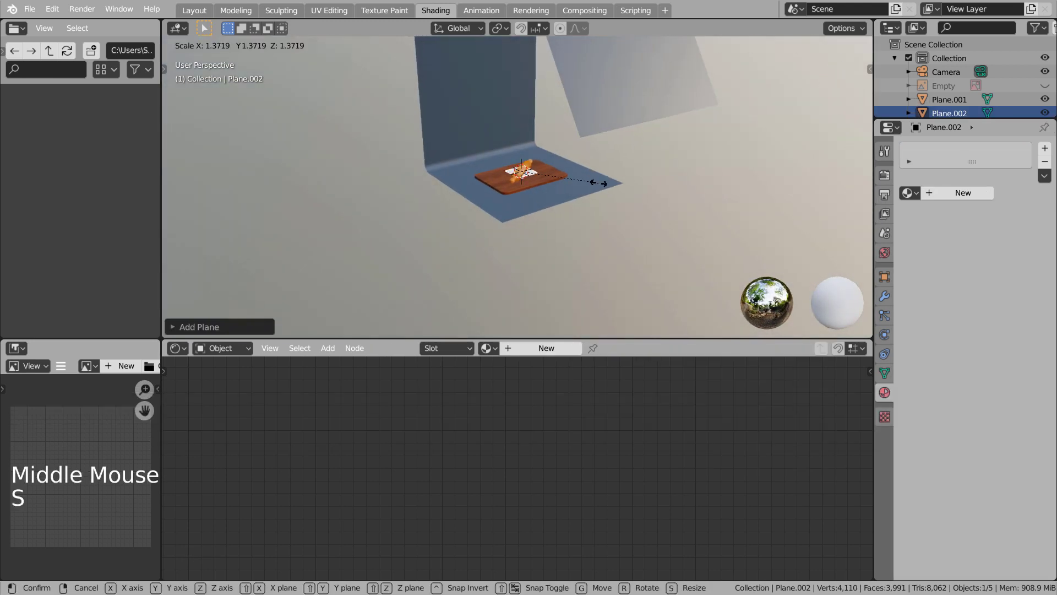
click(741, 182)
middle_drag(741, 182, 637, 188)
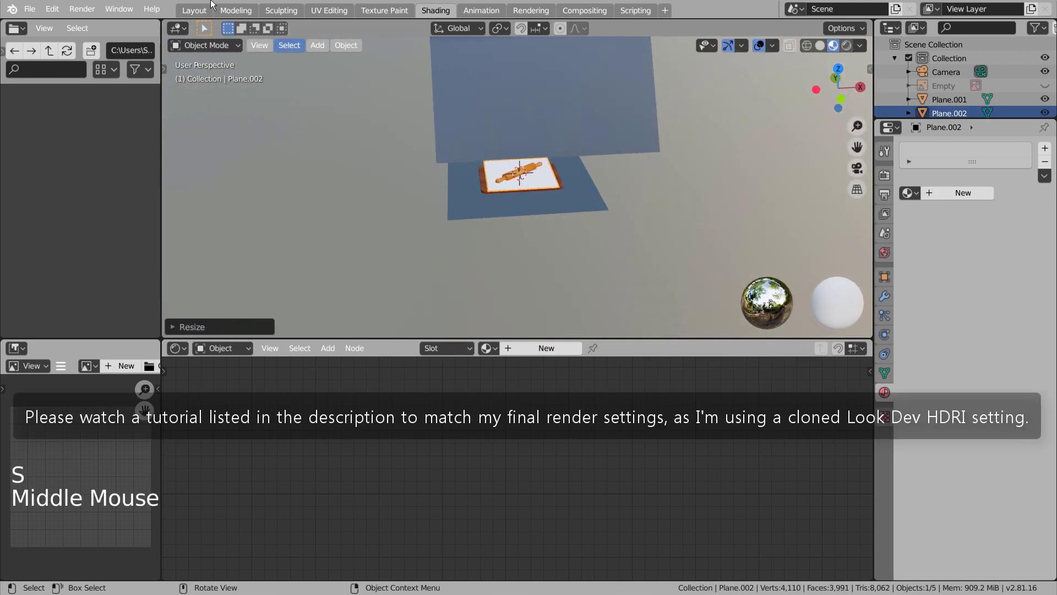
In the Layout workspace, move the plane to about X 21.2, Y -14.9, Z 22.2.
click(193, 10)
scroll(484, 242, down, 8)
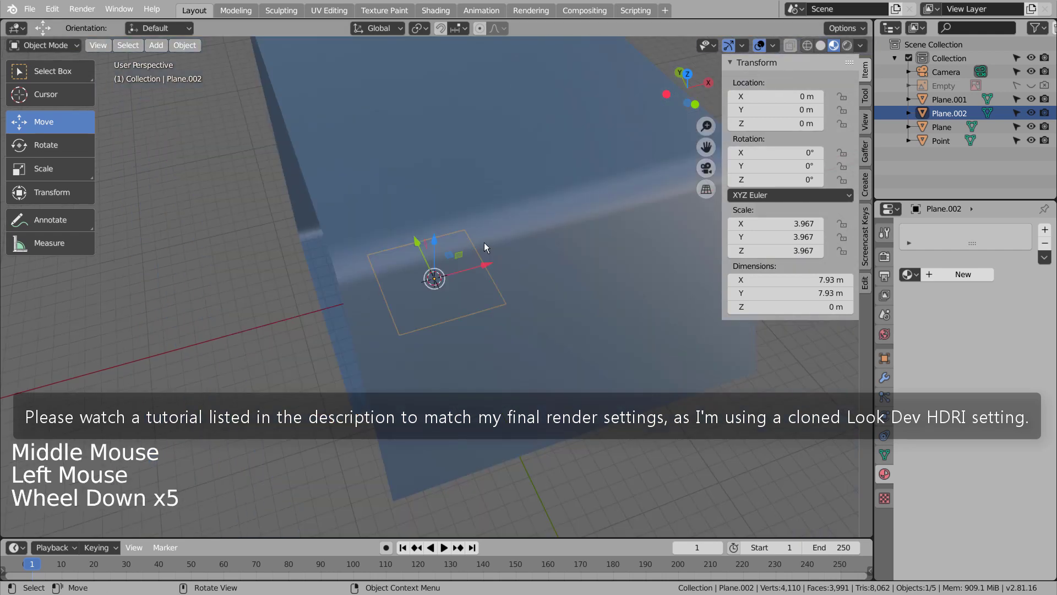
middle_drag(484, 242, 487, 292)
click(496, 312)
drag(496, 312, 402, 220)
drag(478, 231, 523, 208)
middle_drag(523, 208, 587, 256)
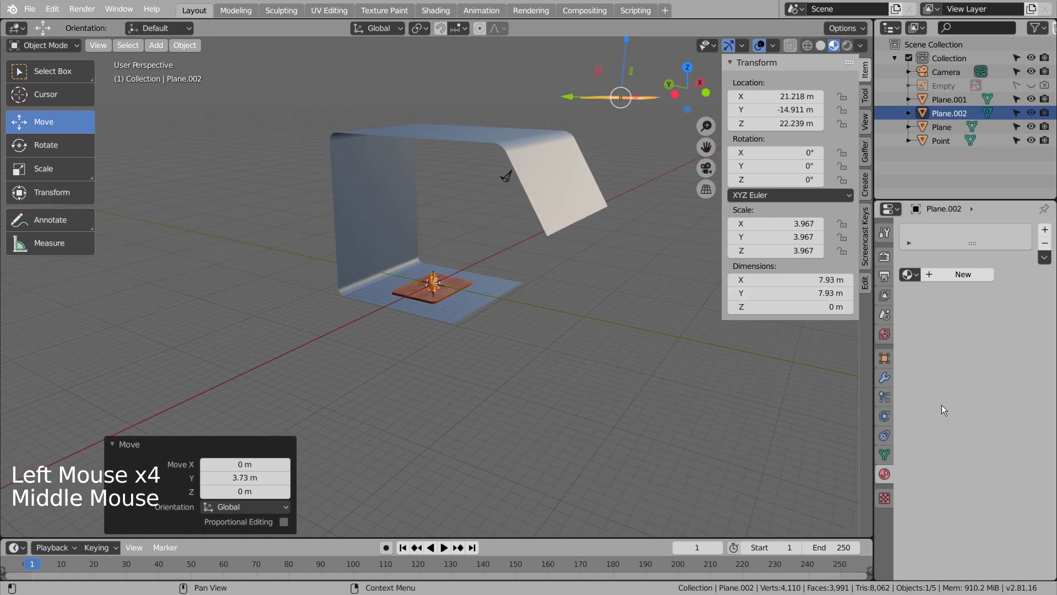
Give the plane a new Emission material with strength 5.
click(961, 274)
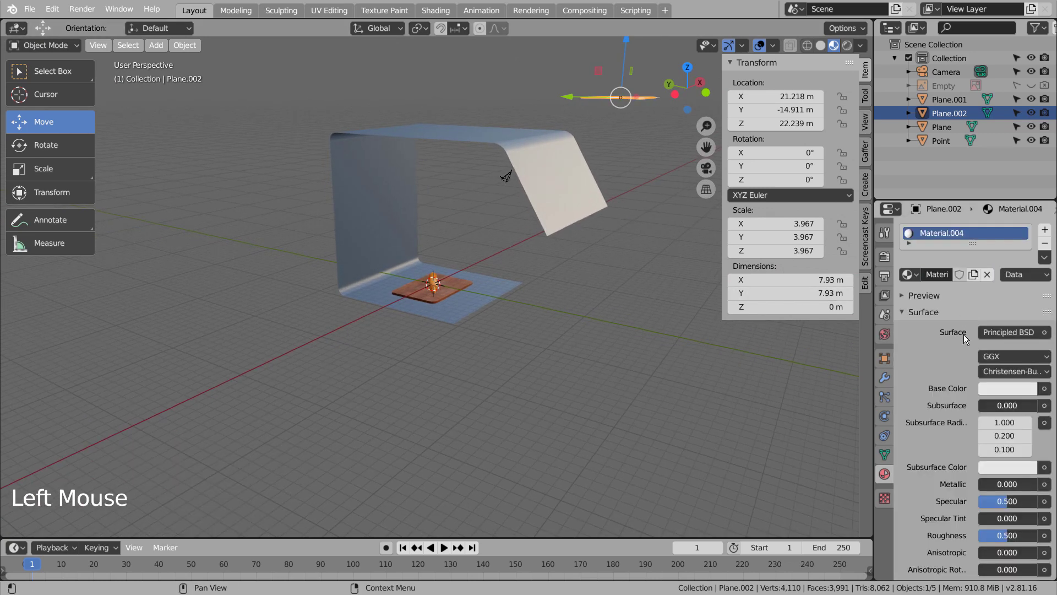
click(1000, 331)
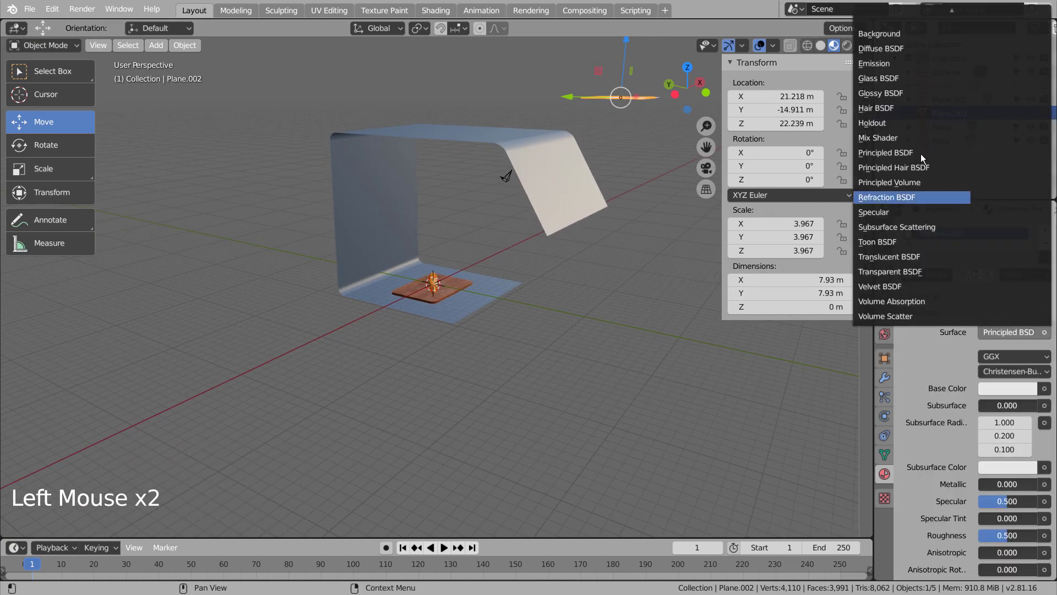
click(903, 63)
click(1007, 373)
text(5)
key(Return)
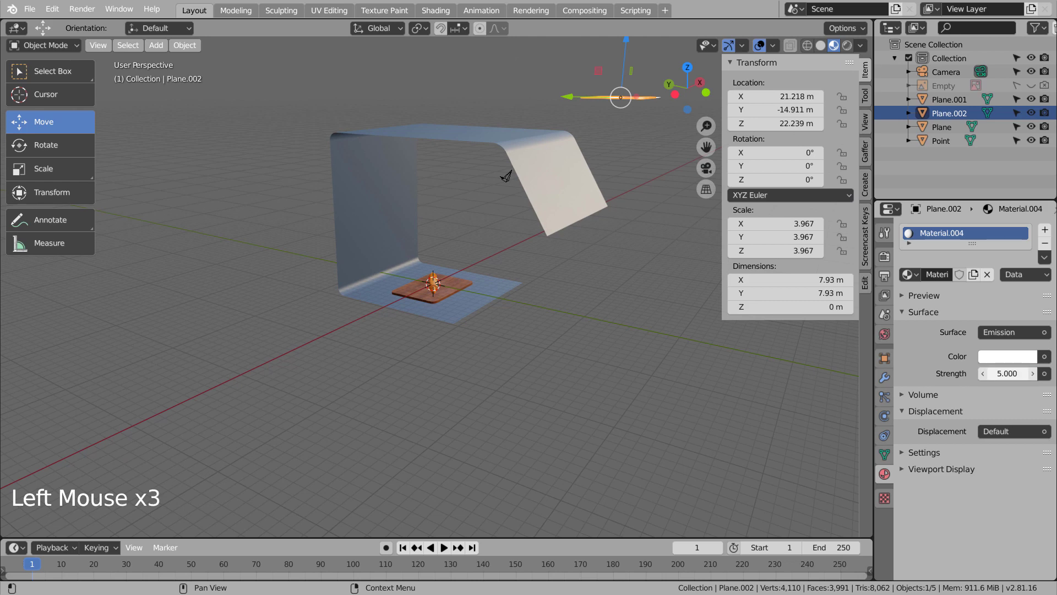
Add a Track To constraint aiming the plane at Point (To -Z, Up X).
click(884, 435)
drag(980, 232, 880, 302)
drag(1038, 276, 435, 264)
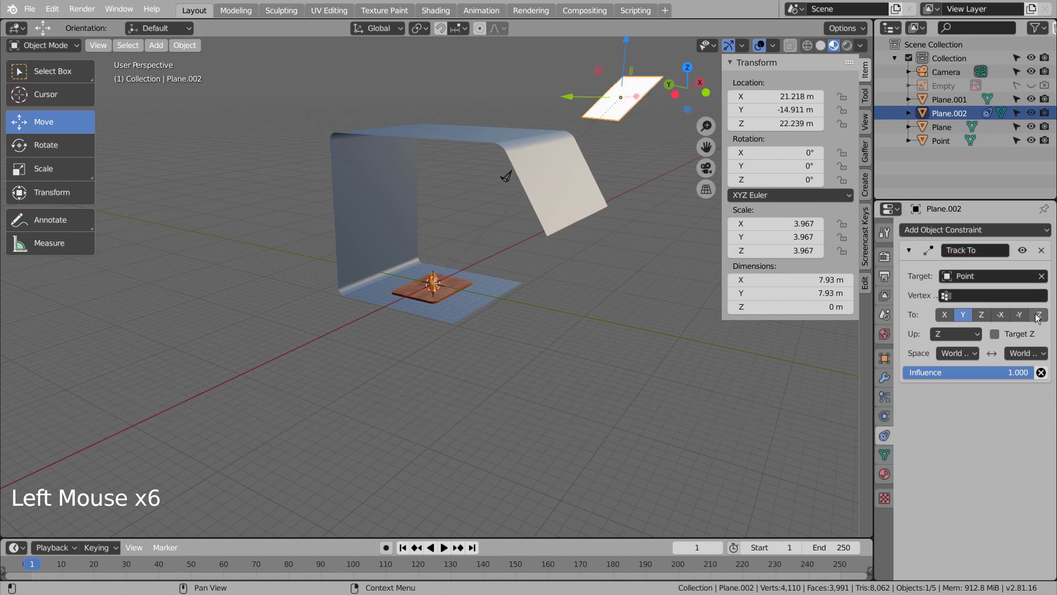
click(1037, 315)
drag(957, 333, 928, 347)
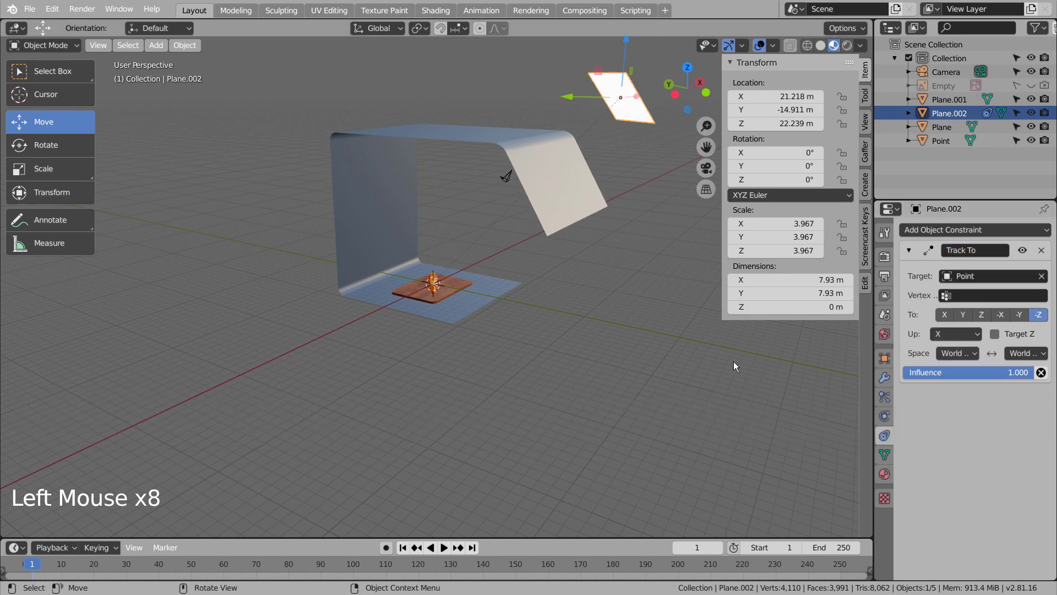
Scale the light plane along Z to span 42.1 m.
key(s)
key(z)
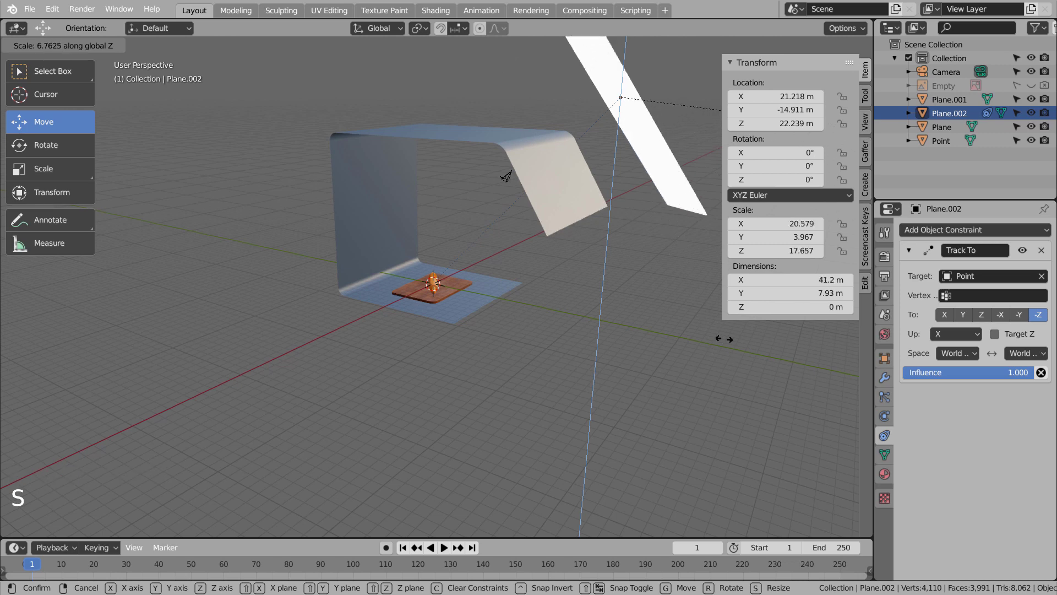
click(778, 336)
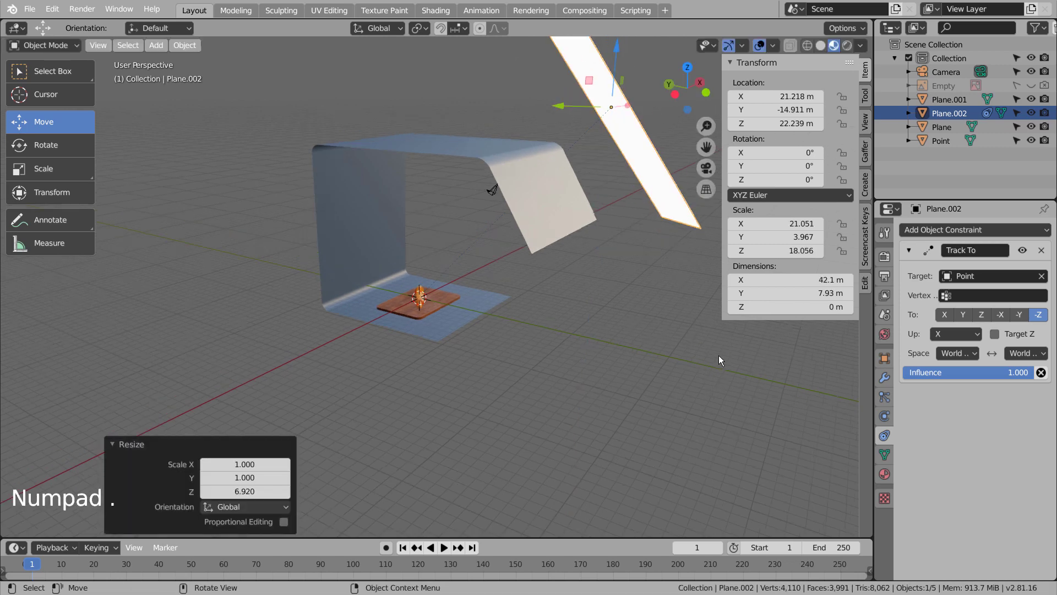
key(KP_Decimal)
key(KP_0)
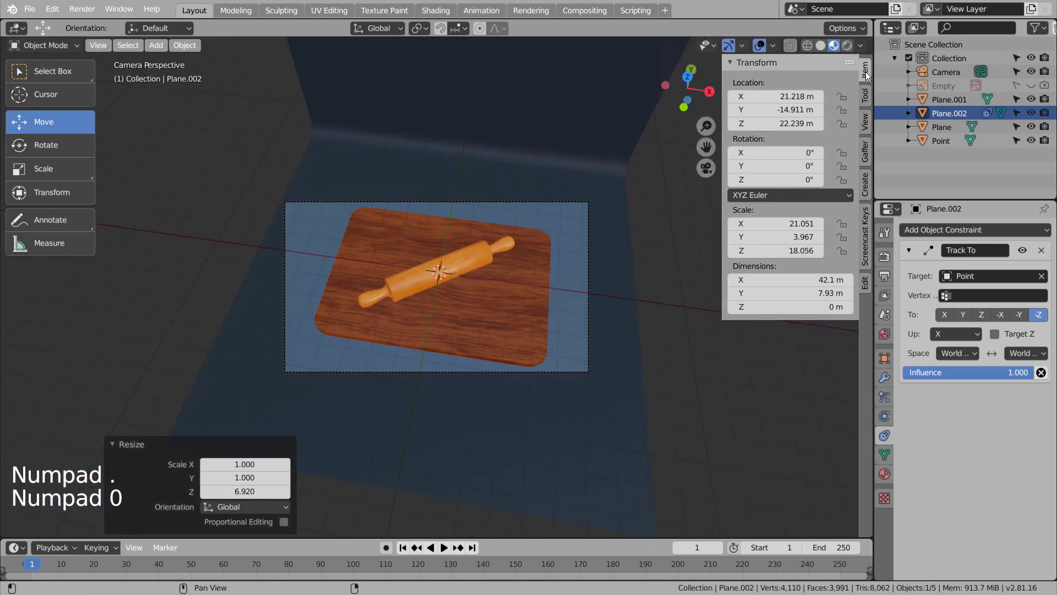
In Rendered shading, raise the emission strength to 9, then 15, and save blueprint.blend.
click(846, 45)
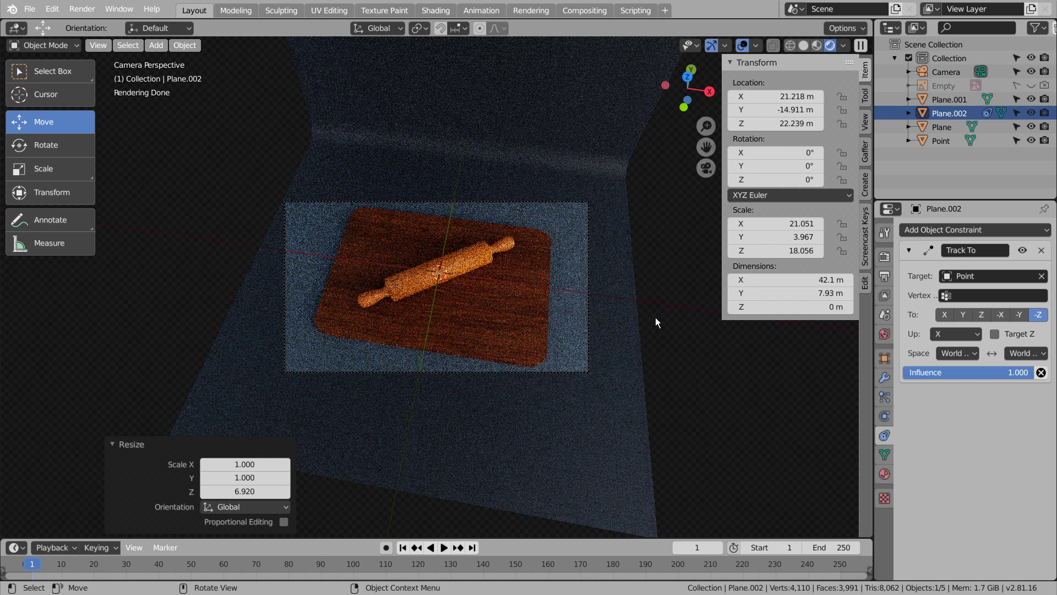
click(896, 477)
double_click(1005, 375)
text(9)
key(Return)
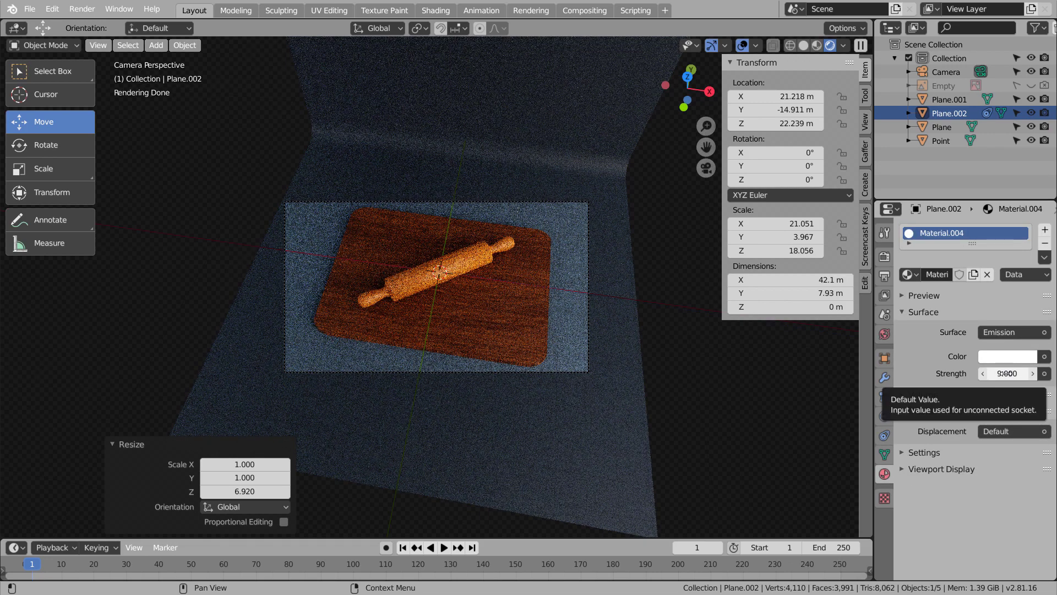
click(1012, 373)
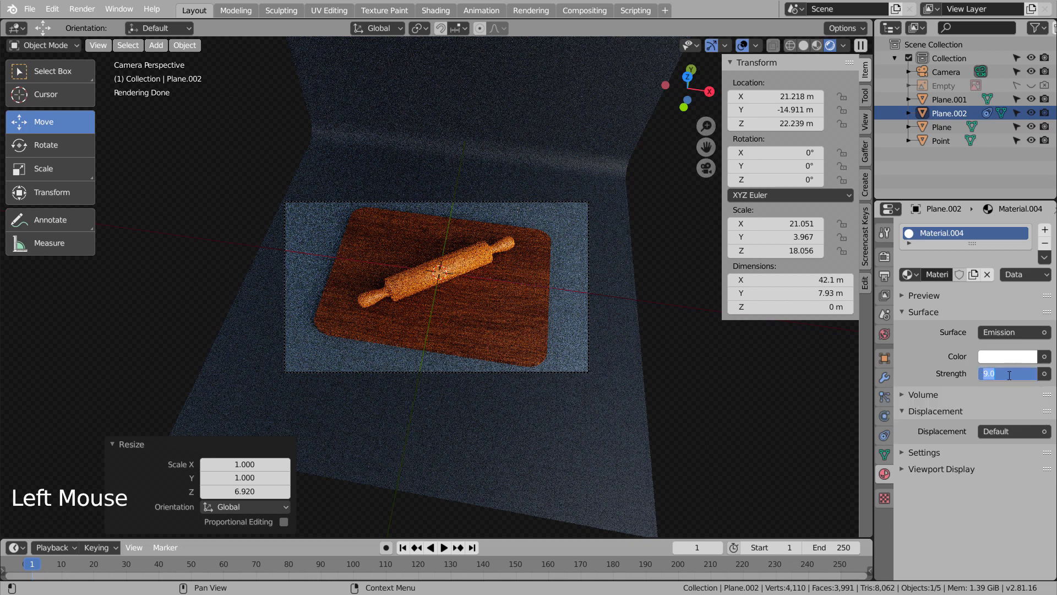
text(15)
key(Return)
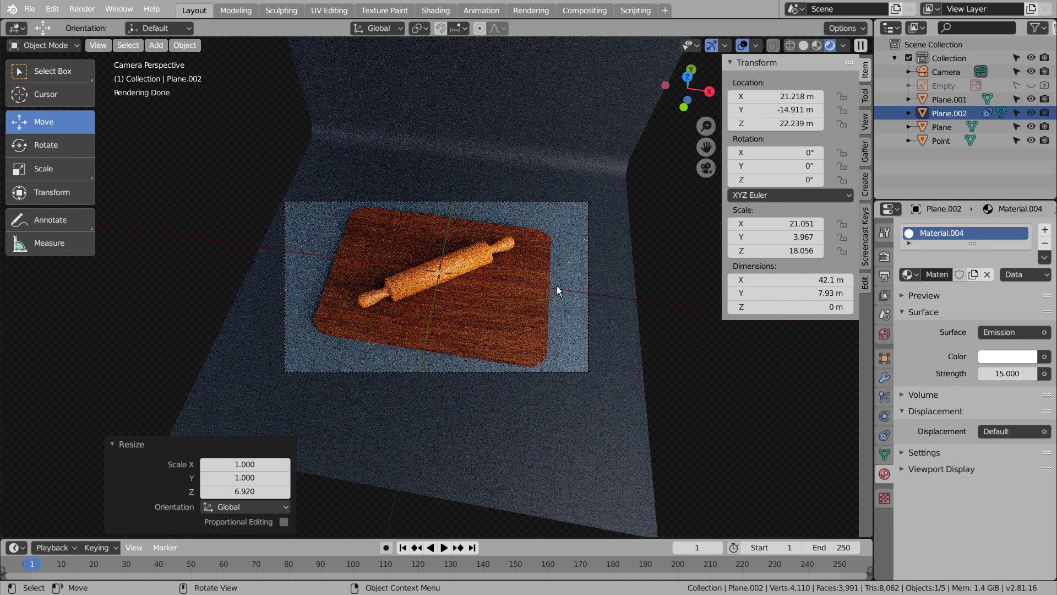
key(ctrl+s)
Switch to Solid shading and start the final Cycles render with F12.
click(804, 46)
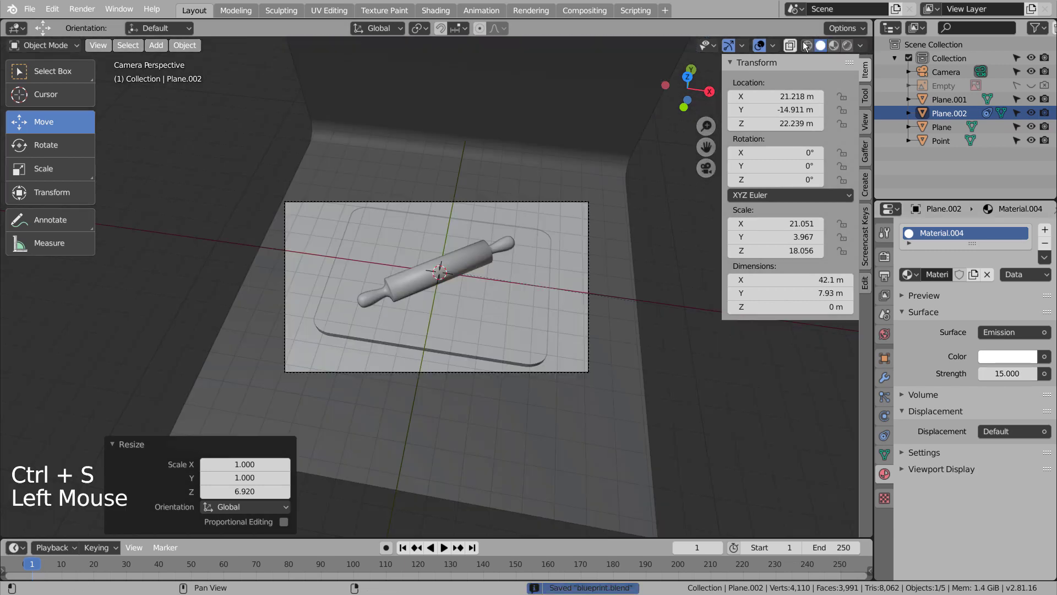
key(F12)
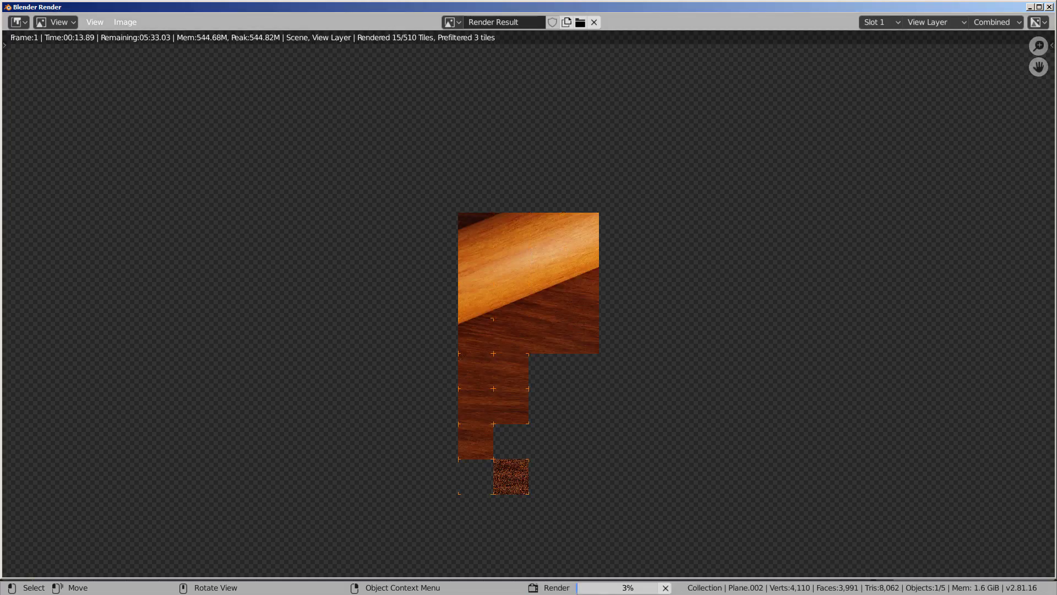